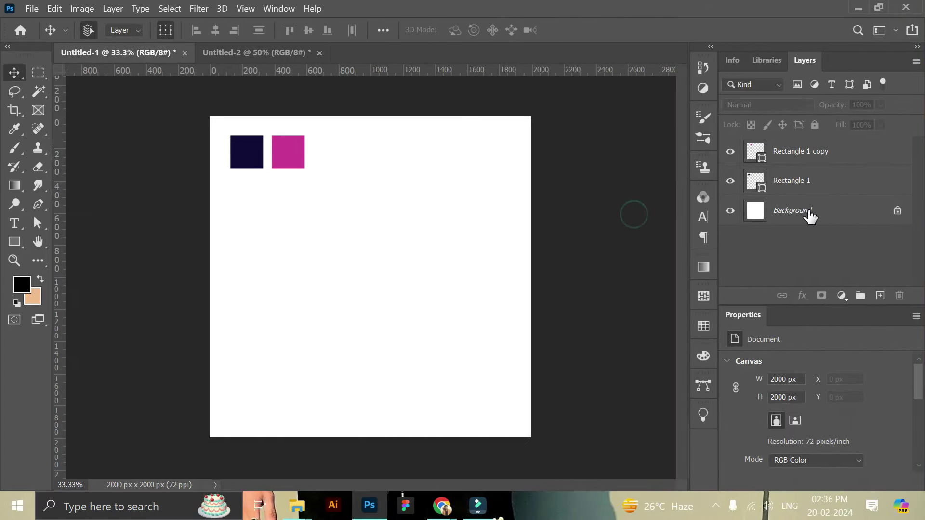
Add a Solid Color fill layer over Background, sampled from the dark navy left square.
click(810, 212)
click(841, 295)
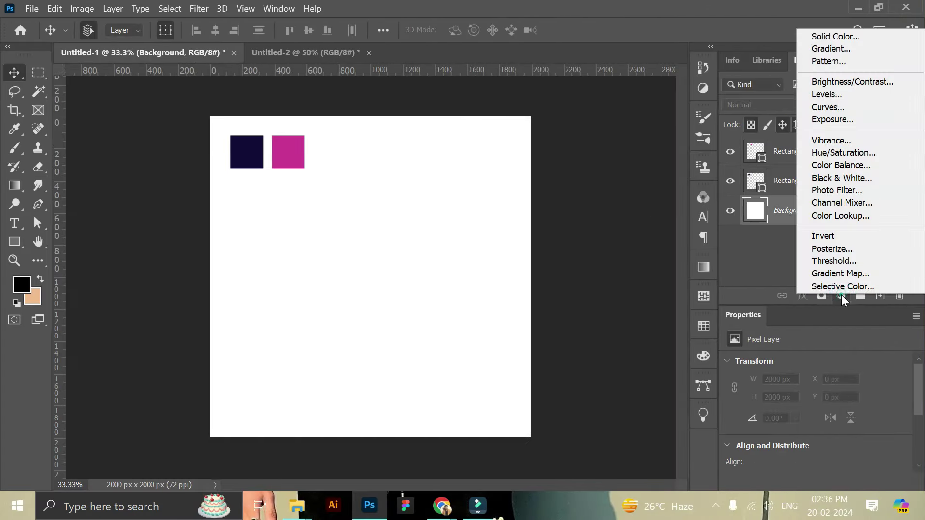
click(823, 37)
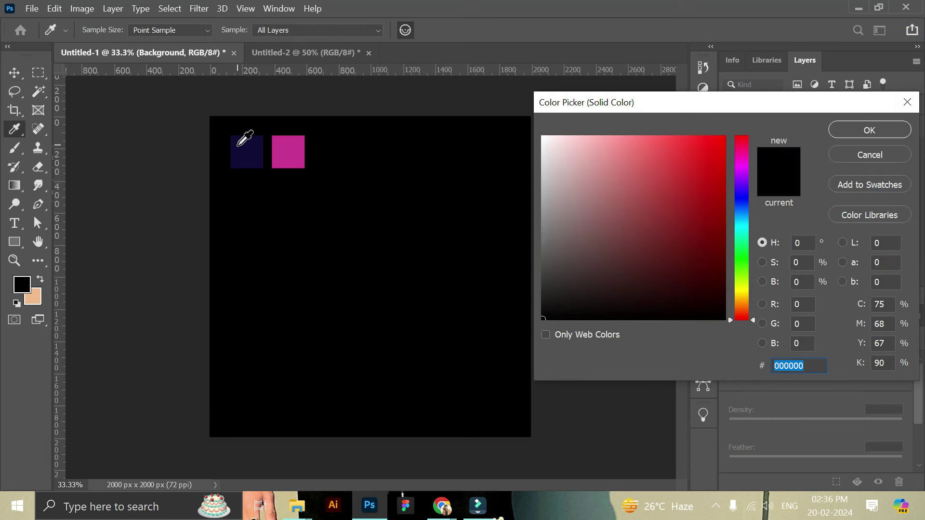
click(238, 145)
click(868, 132)
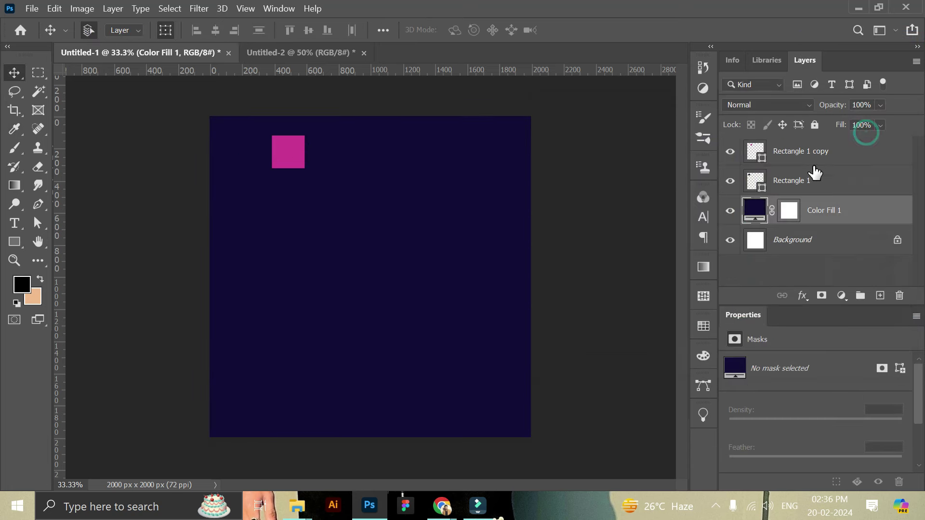
Delete the Rectangle 1 swatch layer and deselect all layers.
click(803, 190)
click(900, 296)
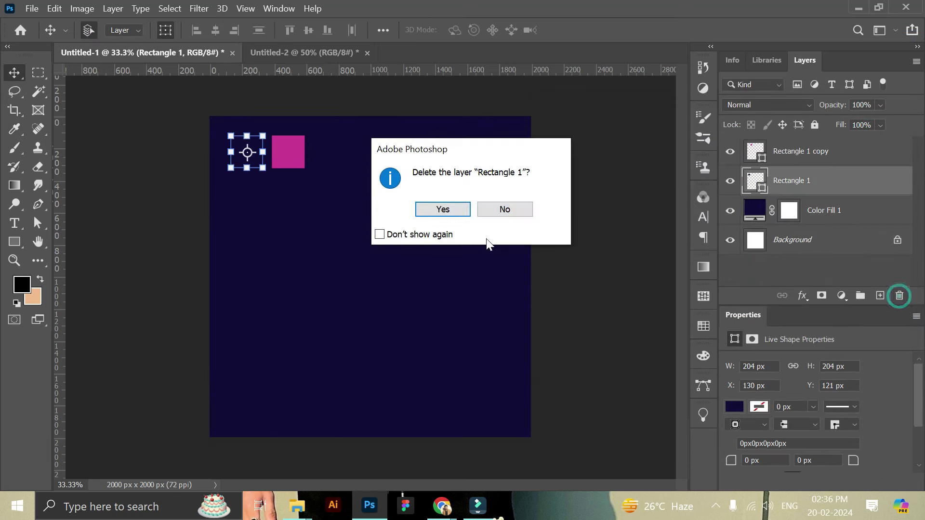
click(458, 213)
click(604, 242)
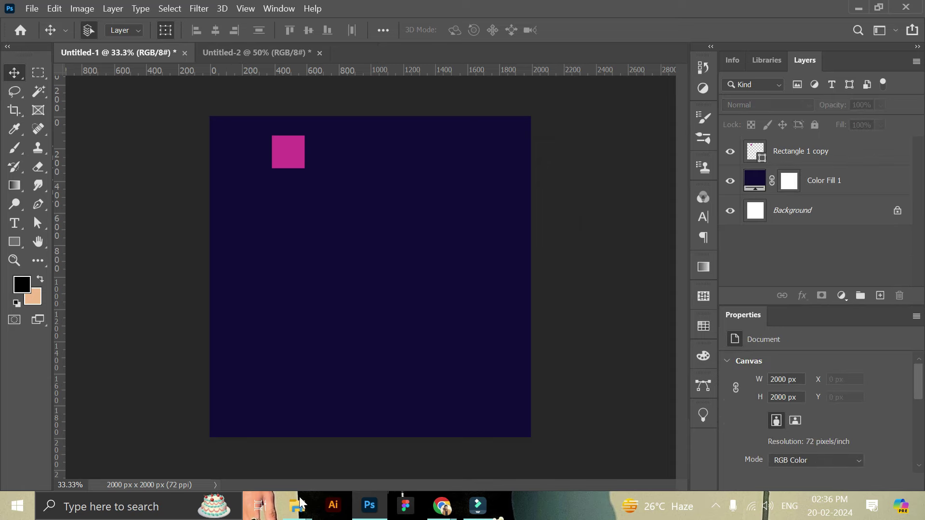
key(alt+Tab)
Place Vector 2.png as the colour pots at 86.55%, centred low, and add a new layer.
mouse_move(262, 124)
mouse_down()
mouse_move(376, 515)
mouse_move(377, 364)
mouse_up()
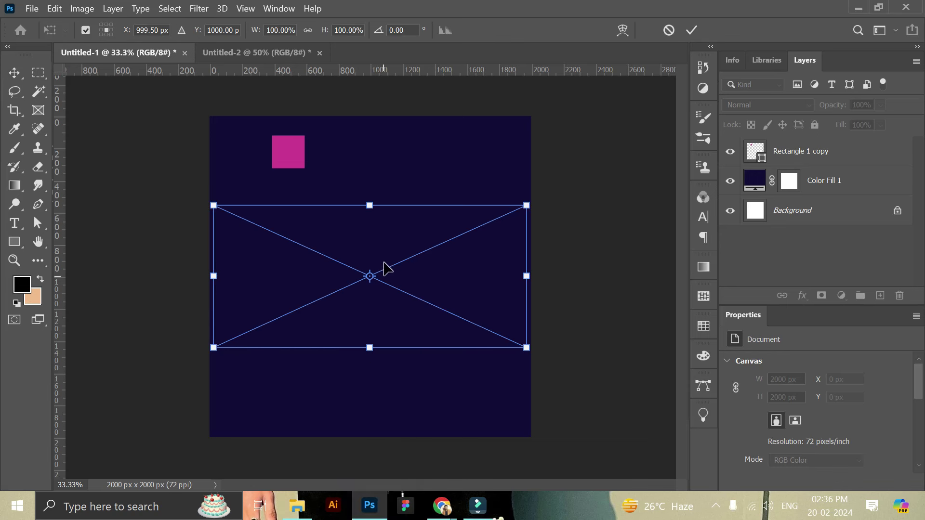
drag(370, 205, 369, 231)
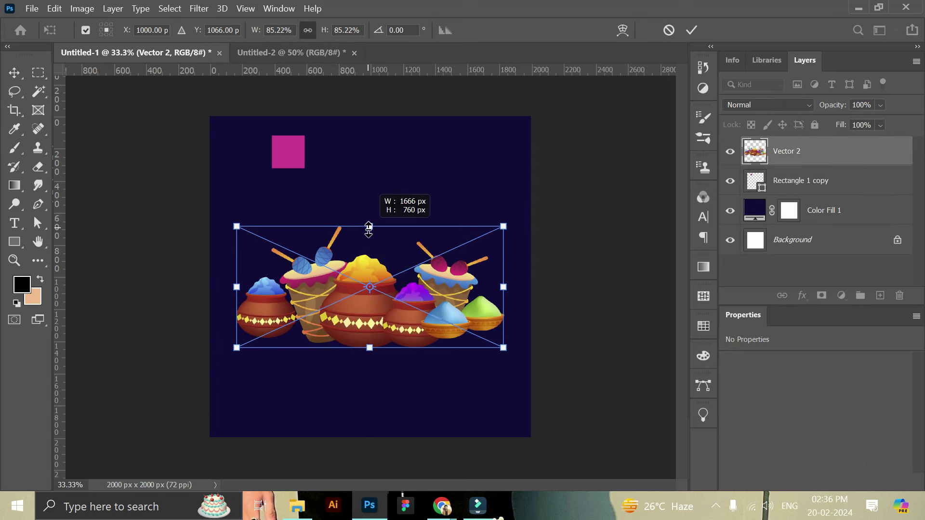
drag(369, 232, 369, 223)
drag(395, 308, 395, 331)
click(692, 30)
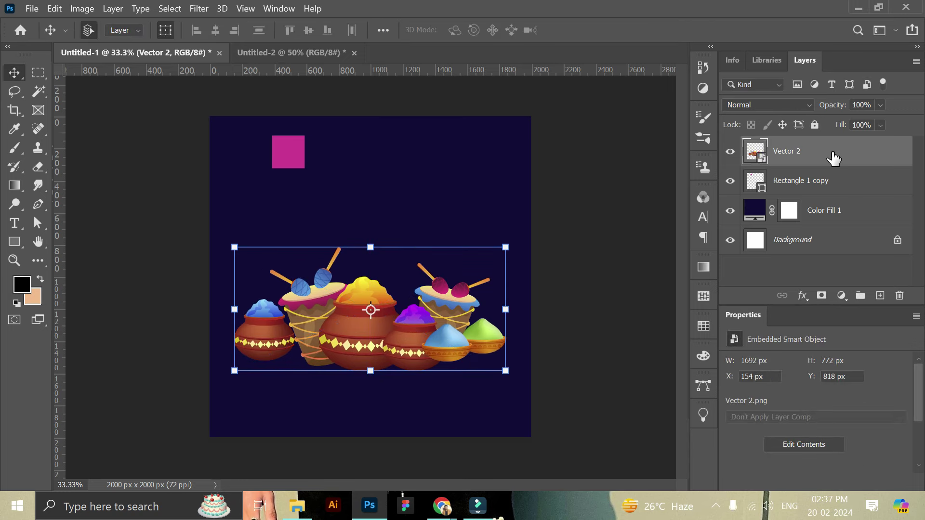
click(880, 295)
drag(822, 151, 823, 193)
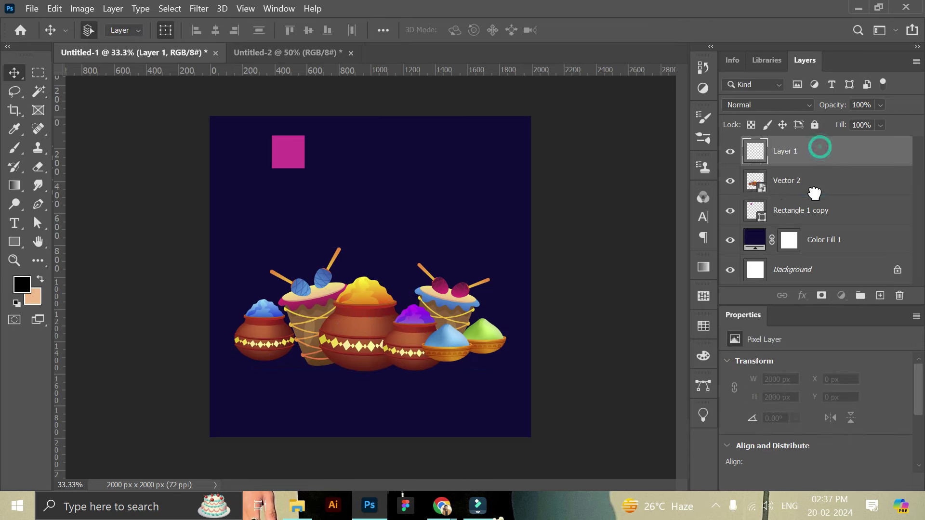
Zoom in on the pots and set up a soft, flattened elliptical brush tip.
click(14, 261)
click(438, 405)
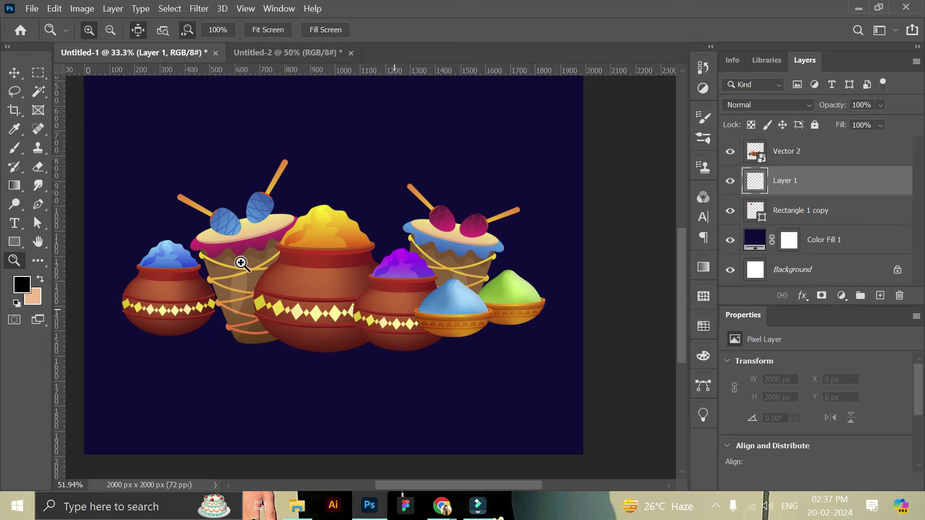
click(14, 147)
click(104, 31)
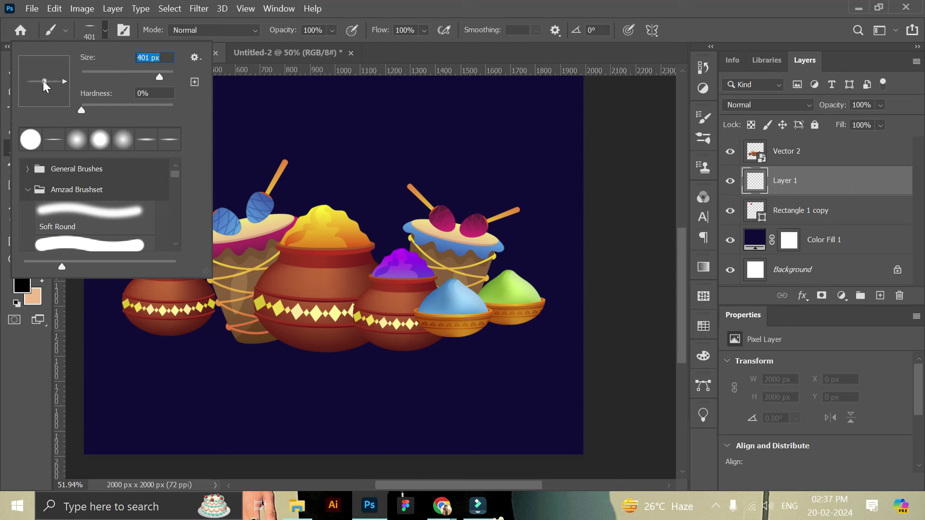
drag(44, 81, 44, 78)
Brush soft shadows under the big pot, blue bowl, large pot and small left pot.
click(328, 352)
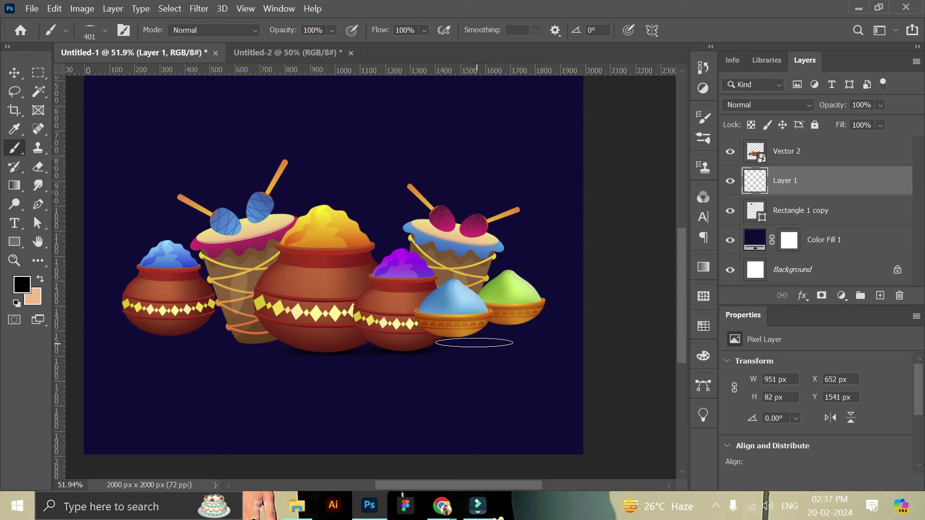
click(450, 337)
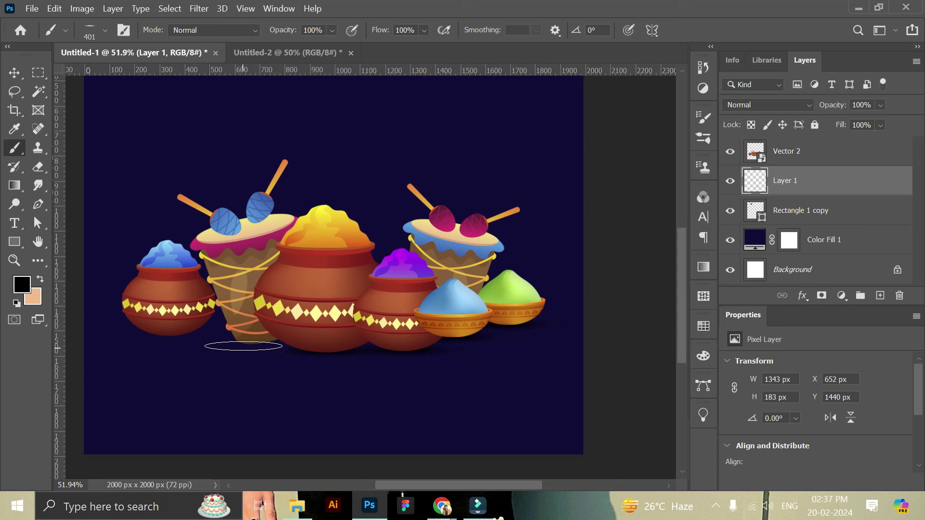
click(311, 339)
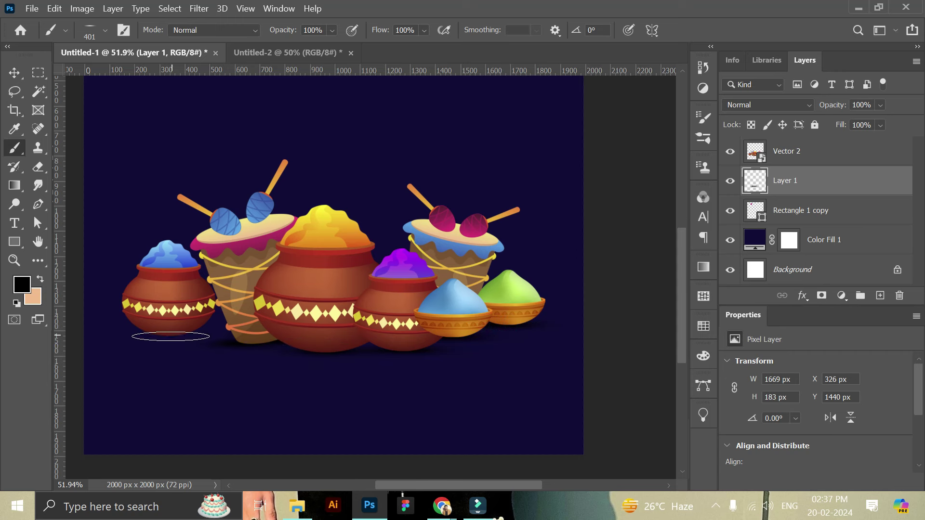
click(167, 336)
click(14, 260)
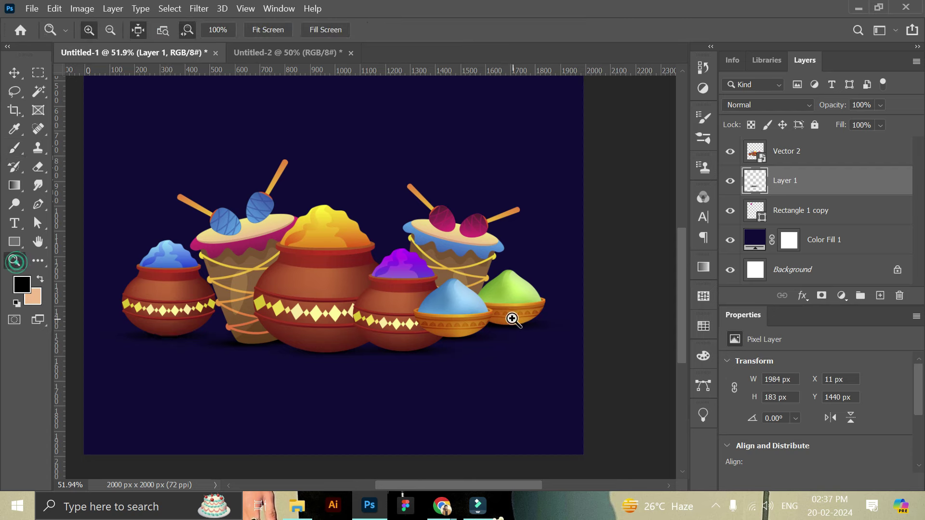
alt+click(512, 318)
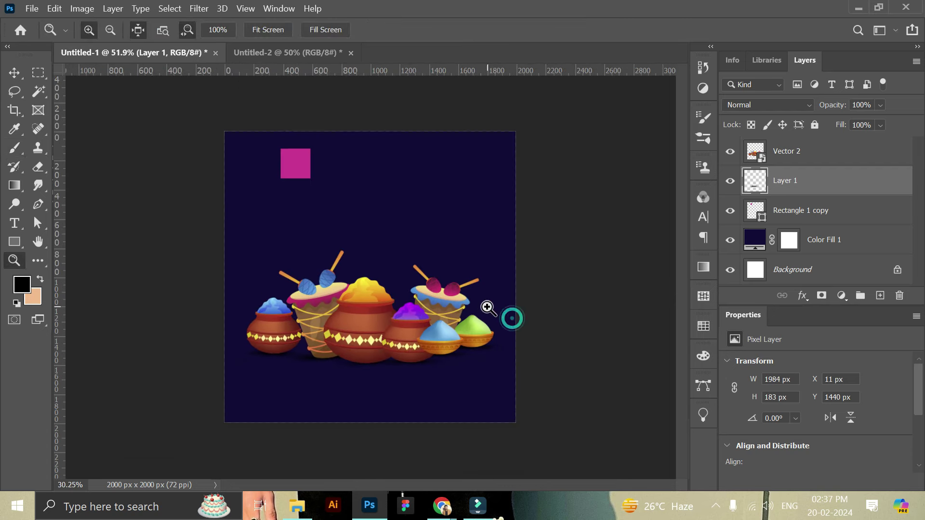
click(14, 73)
click(368, 250)
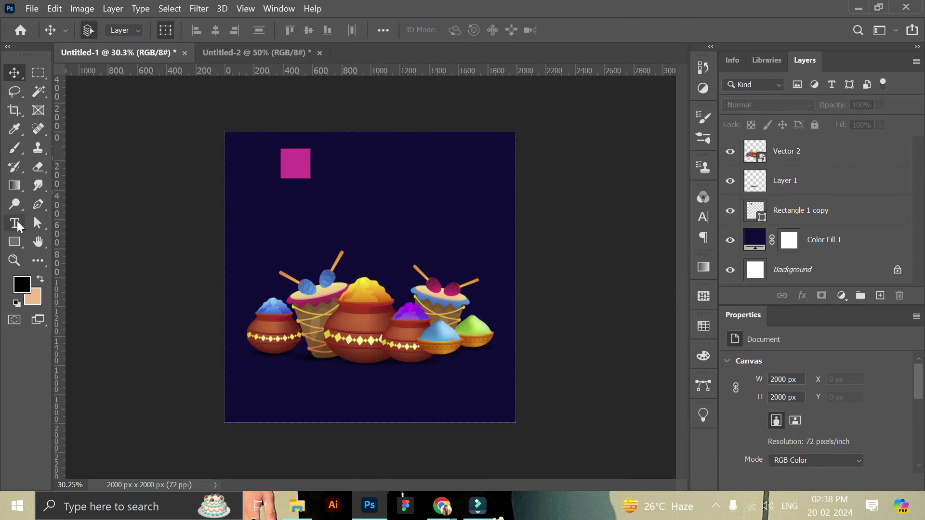
Create the HOLI title text above the pots and scale it up large.
click(15, 223)
click(335, 197)
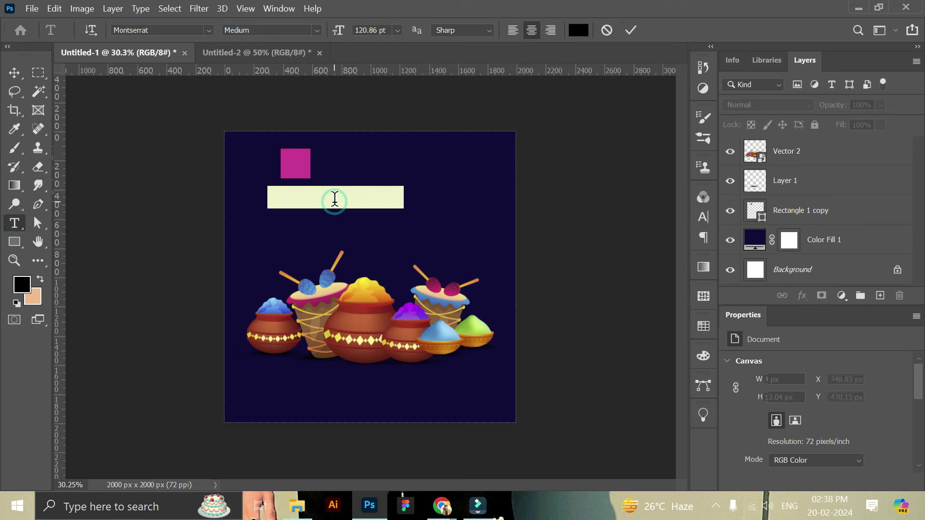
click(335, 198)
text(Holi)
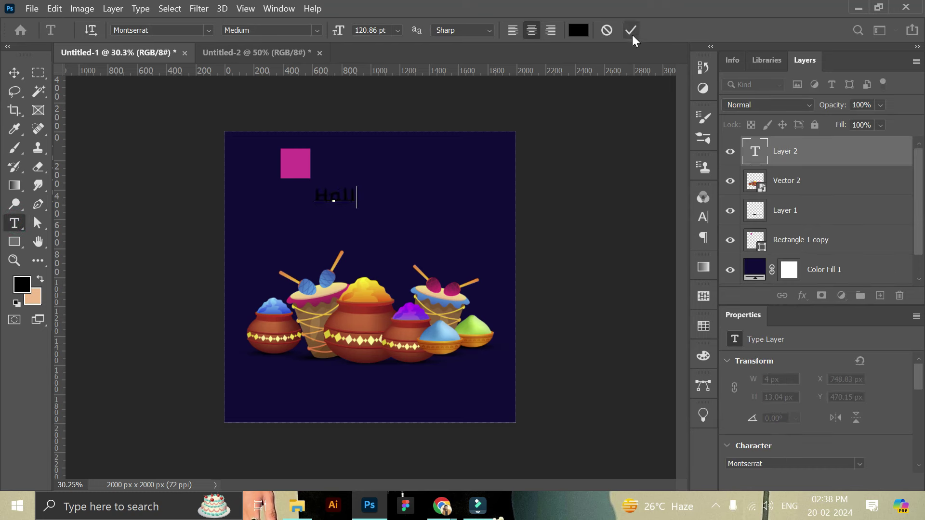
click(15, 73)
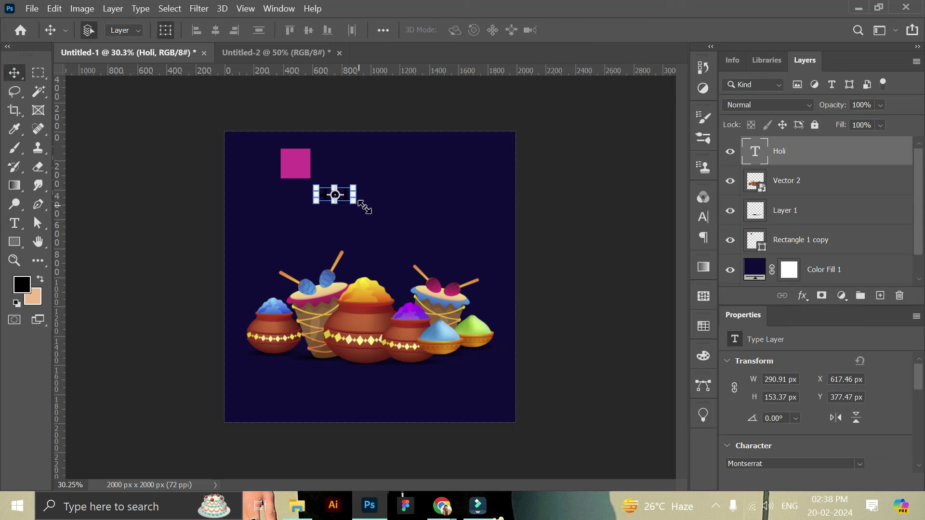
drag(355, 203, 435, 243)
click(683, 30)
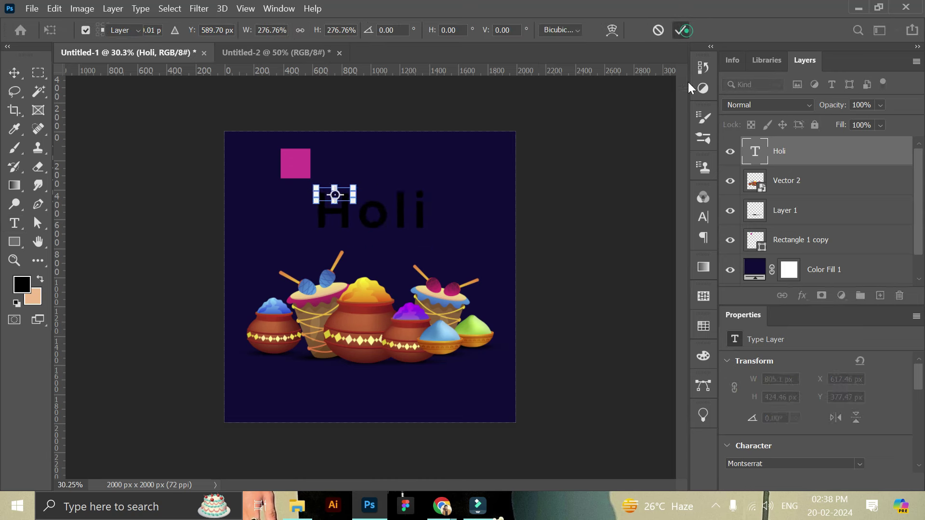
Give the title 0 tracking, Cinzel Decorative font and all capitals.
click(859, 452)
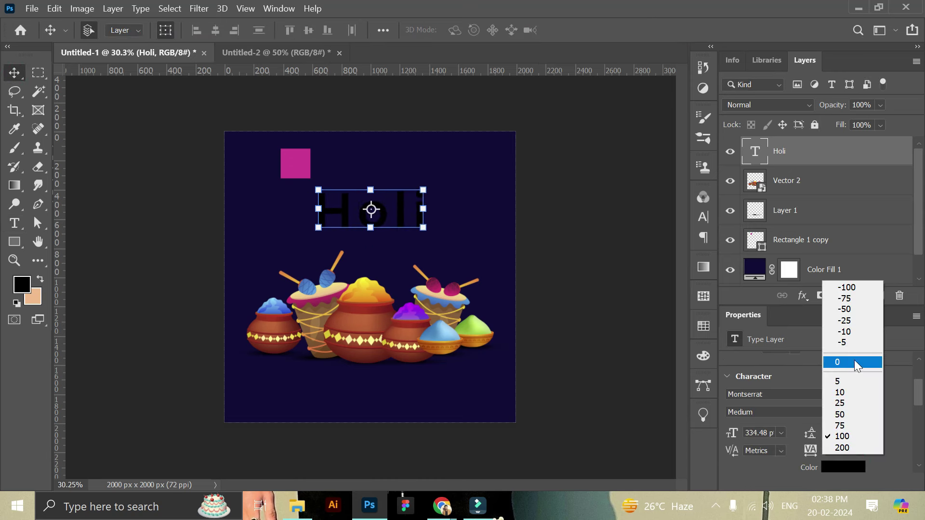
click(854, 362)
click(860, 395)
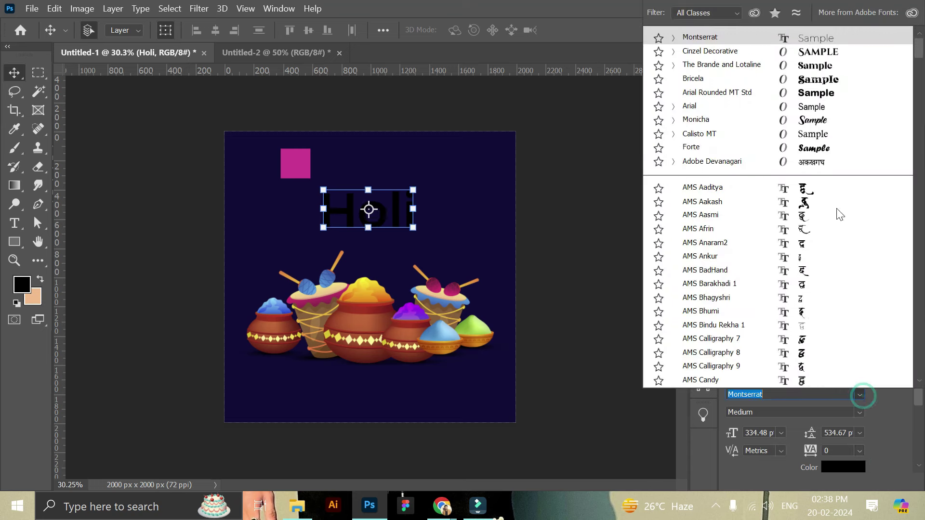
click(819, 53)
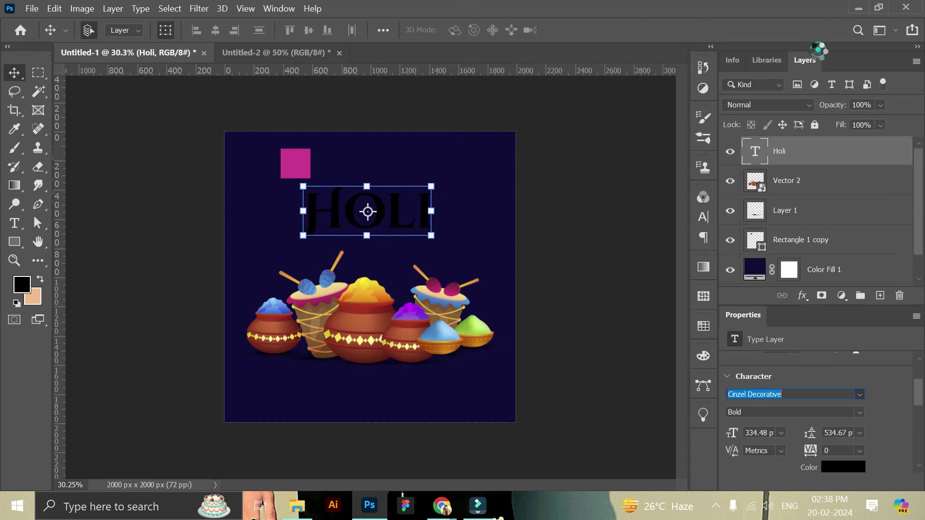
scroll(791, 447, down, 3)
scroll(771, 440, down, 2)
scroll(769, 443, down, 3)
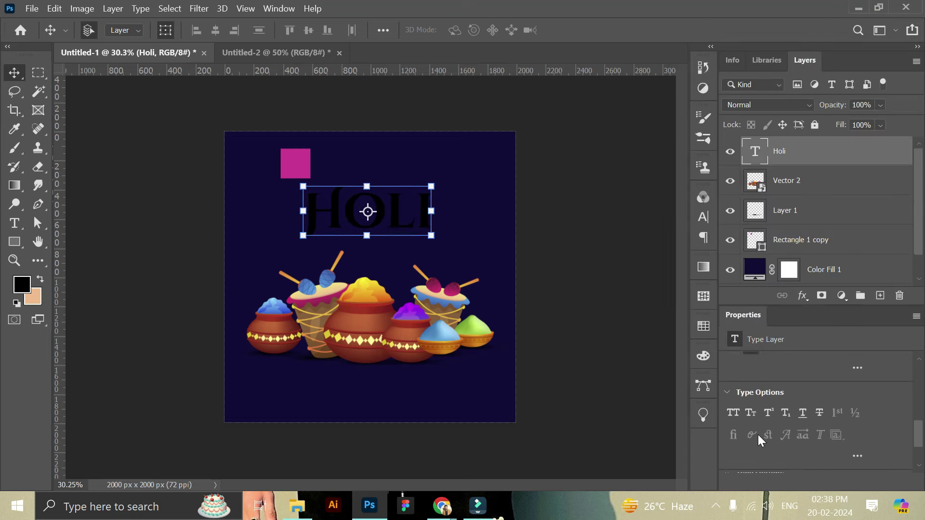
click(733, 413)
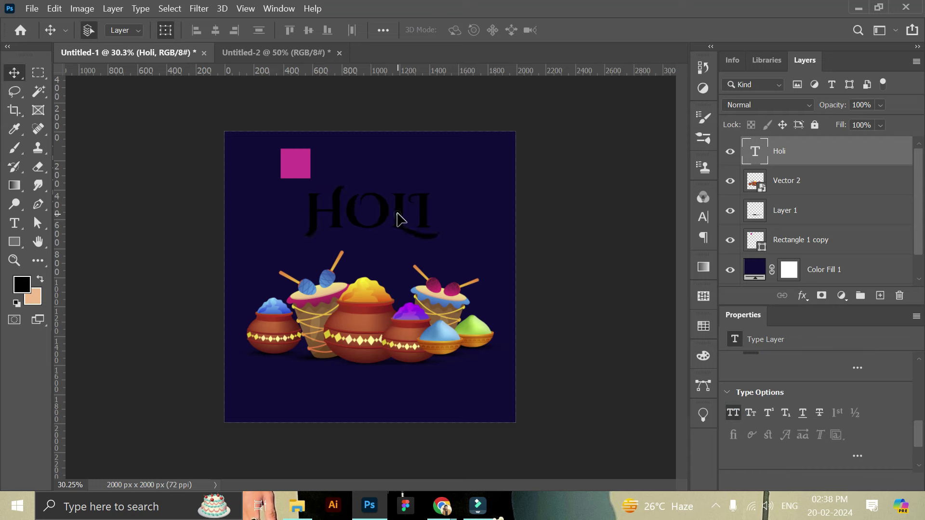
Set the HOLI title's font weight to Black.
scroll(882, 412, down, 1)
scroll(884, 406, up, 2)
scroll(880, 406, up, 3)
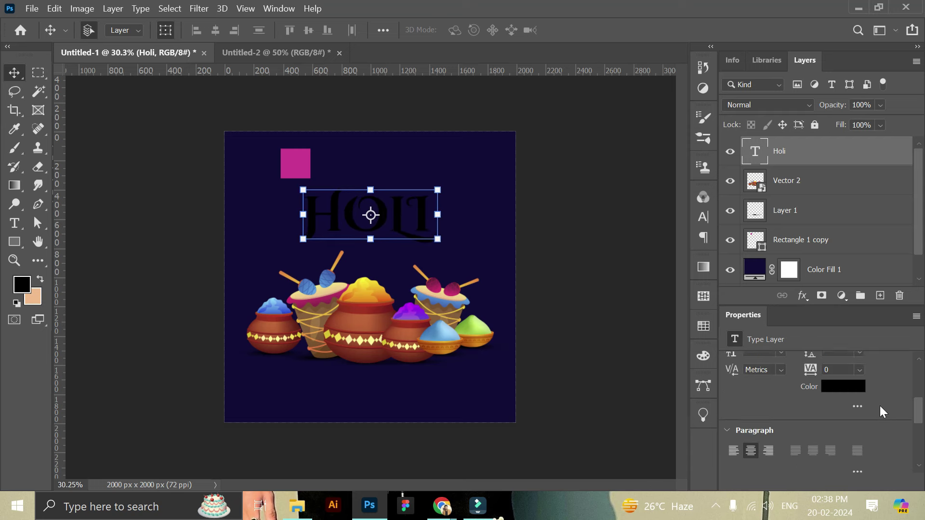
scroll(872, 400, up, 2)
click(860, 424)
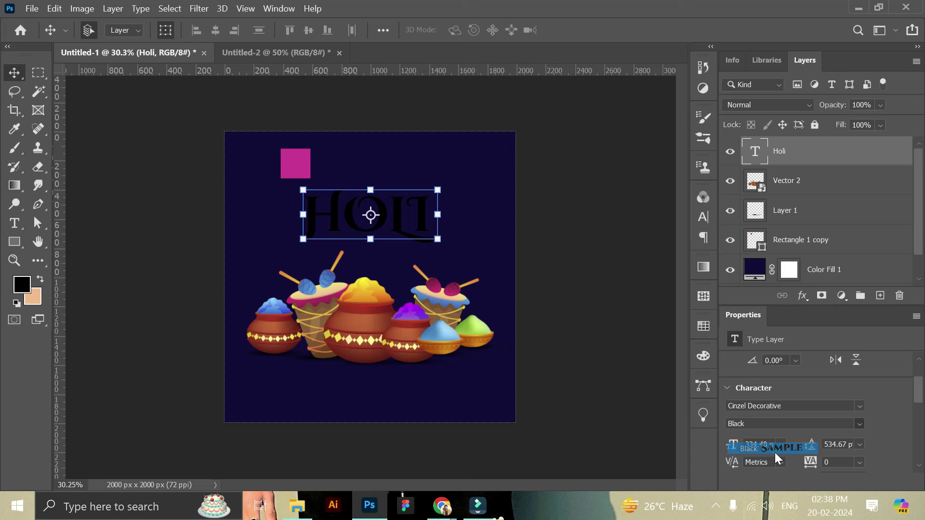
click(775, 453)
Colour the HOLI title white, f7f7f7.
click(403, 222)
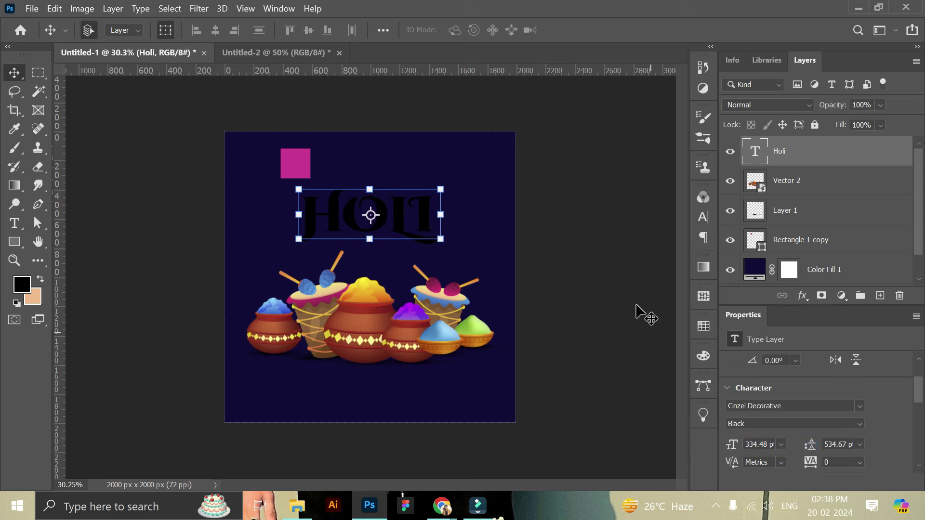
scroll(810, 415, down, 1)
scroll(810, 415, down, 1)
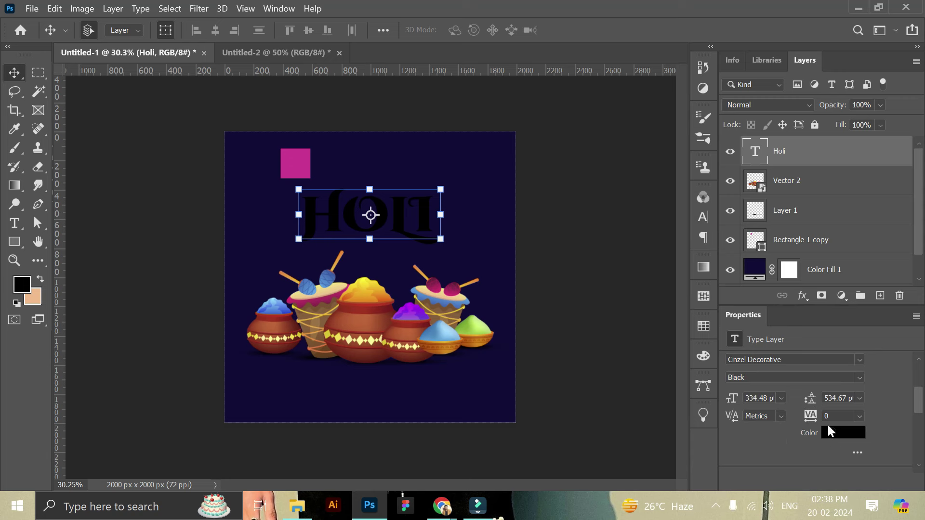
click(843, 433)
text(f7f7f7)
click(870, 130)
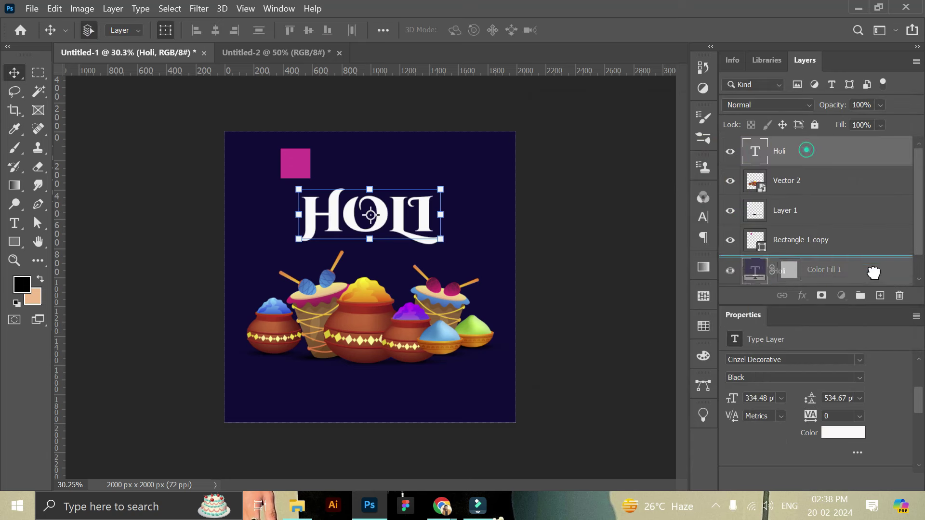
Duplicate the HOLI title upward and retype the copy as HAPPY.
drag(808, 156, 880, 295)
drag(407, 200, 407, 152)
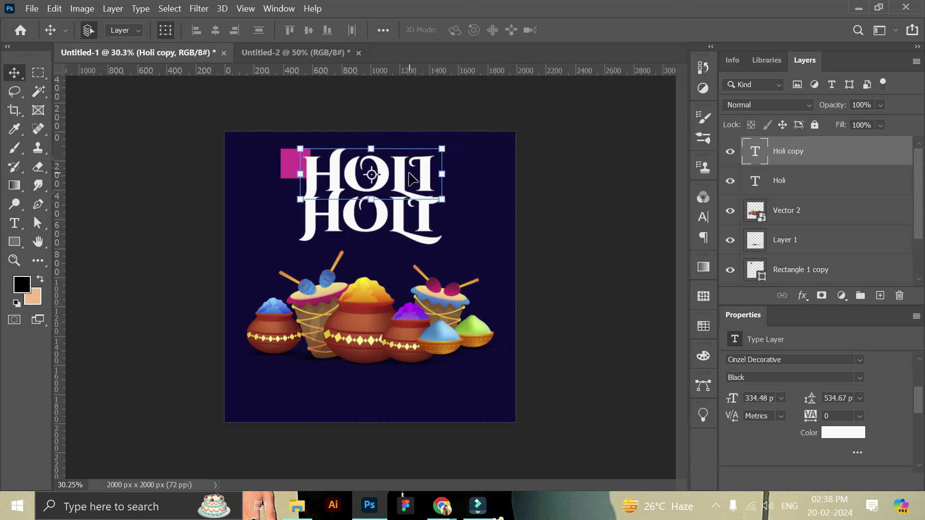
double_click(418, 182)
key(BackSpace)
text(HA)
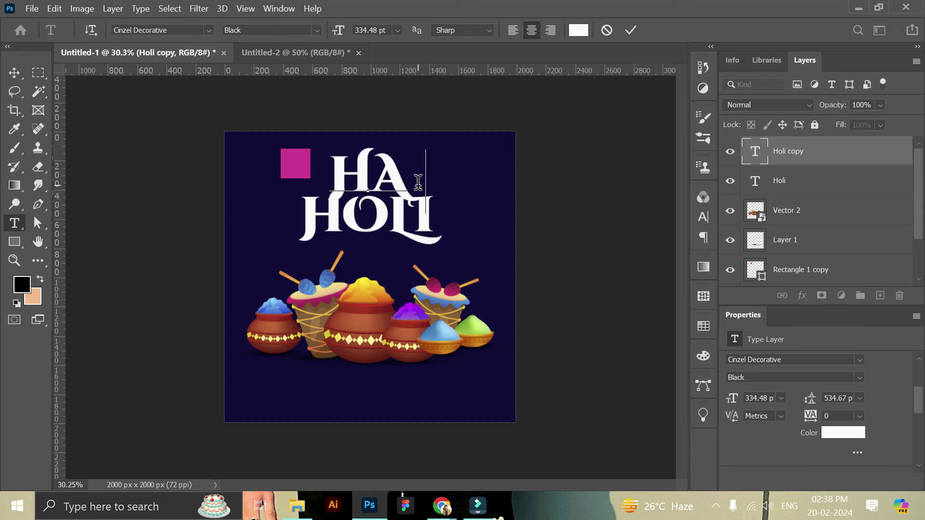
text(PPY)
click(631, 31)
key(v)
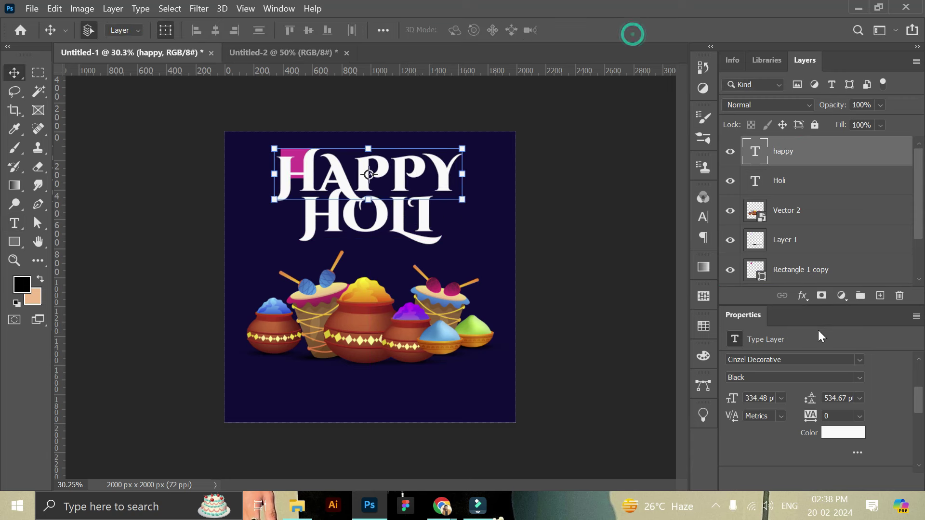
Set HAPPY in Montserrat and scale it down to a small size over HOLI.
click(860, 360)
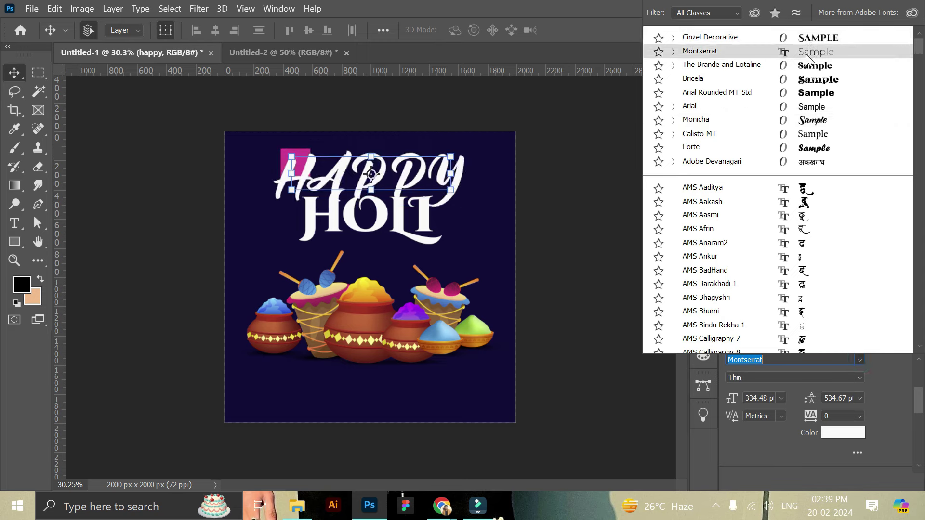
click(805, 37)
click(805, 60)
drag(450, 190, 438, 183)
drag(292, 158, 370, 169)
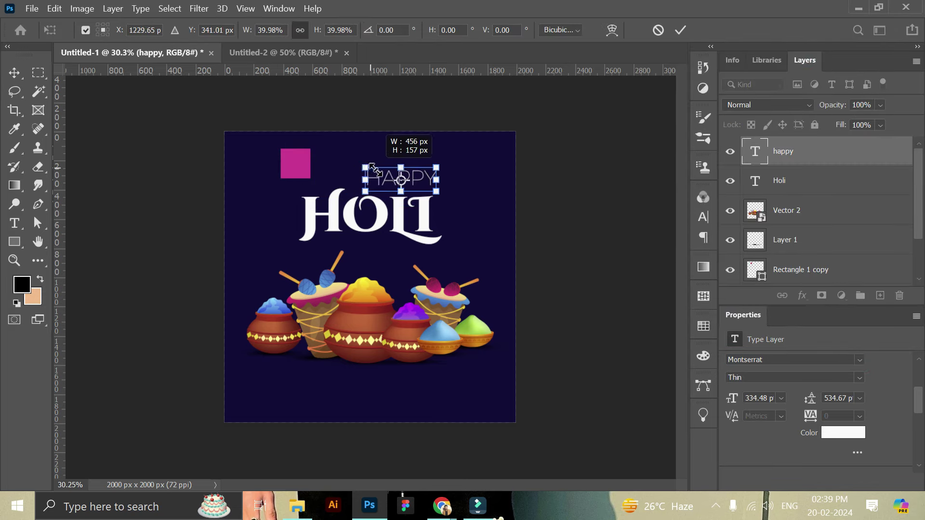
click(680, 30)
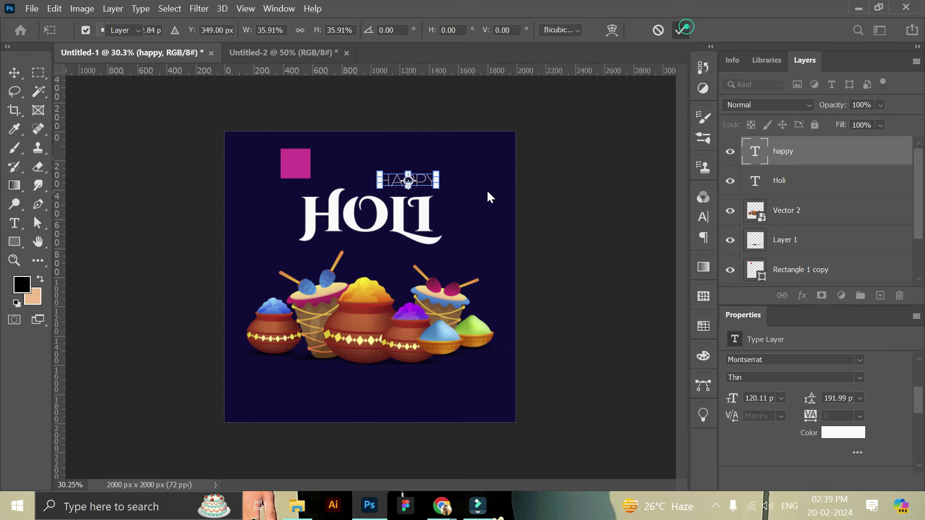
mouse_move(429, 183)
mouse_down()
mouse_move(400, 184)
mouse_move(396, 173)
mouse_move(379, 184)
mouse_up()
Widen HAPPY's tracking to 200, make it Regular, and nudge it toward HOLI.
key(ctrl+t)
click(680, 30)
click(860, 416)
click(860, 388)
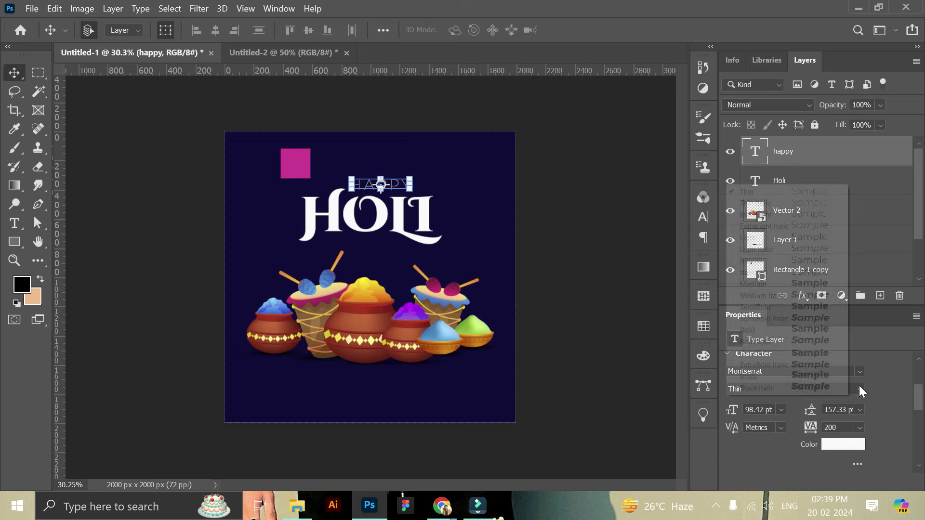
click(790, 260)
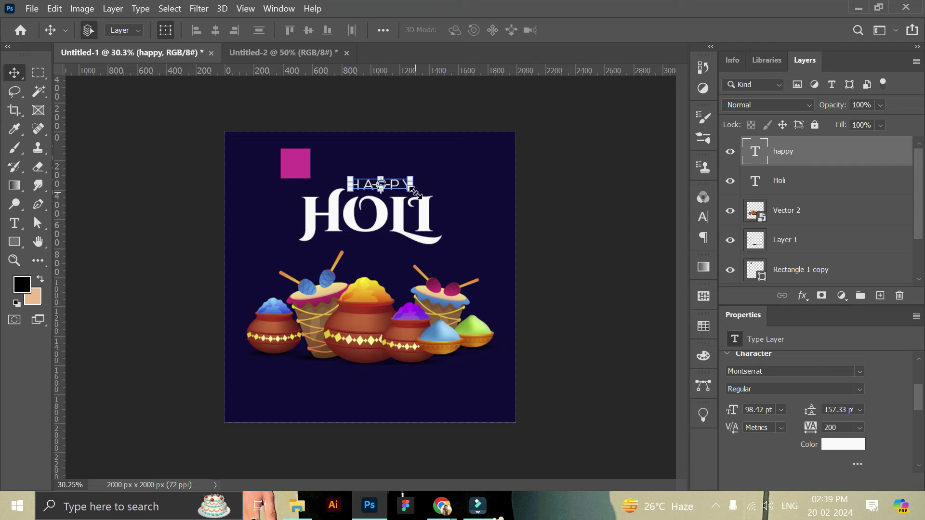
drag(411, 186, 381, 193)
click(574, 207)
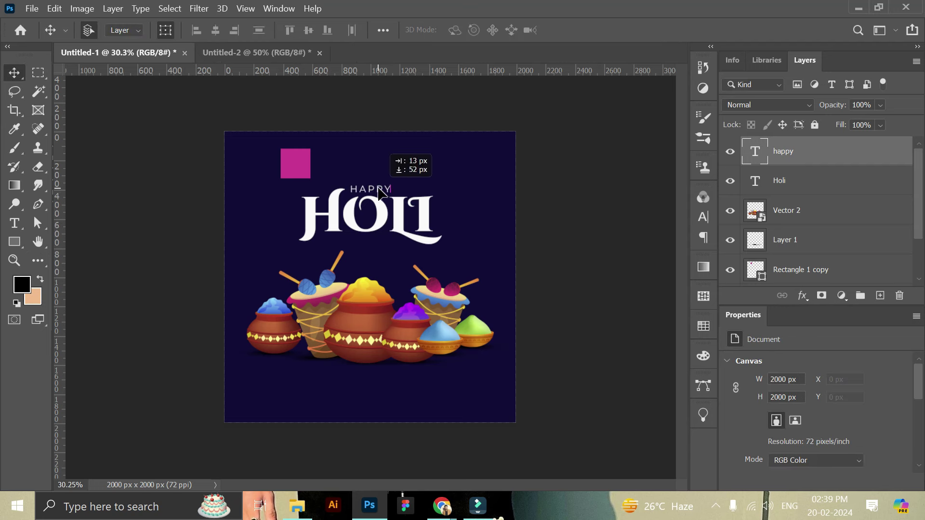
drag(381, 192, 398, 195)
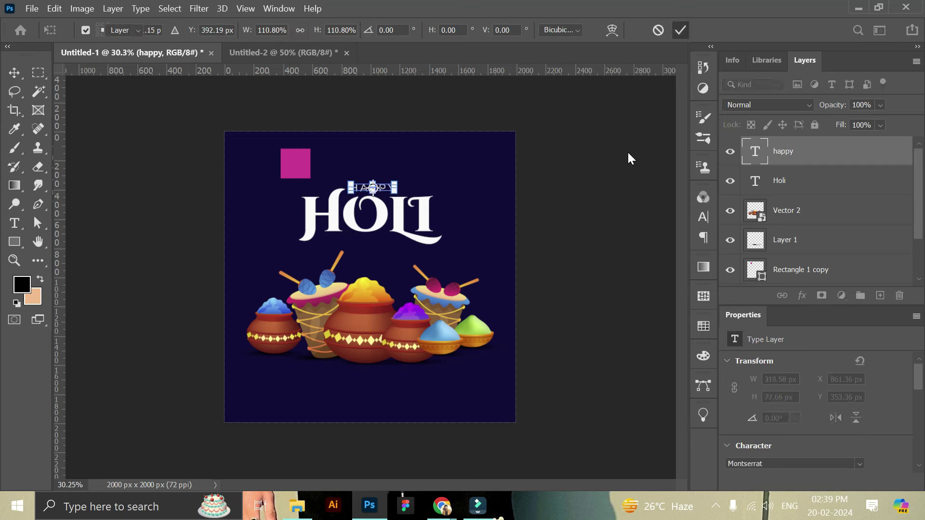
click(583, 202)
Switch HAPPY to Montserrat Medium weight and shrink it slightly.
click(14, 260)
click(379, 239)
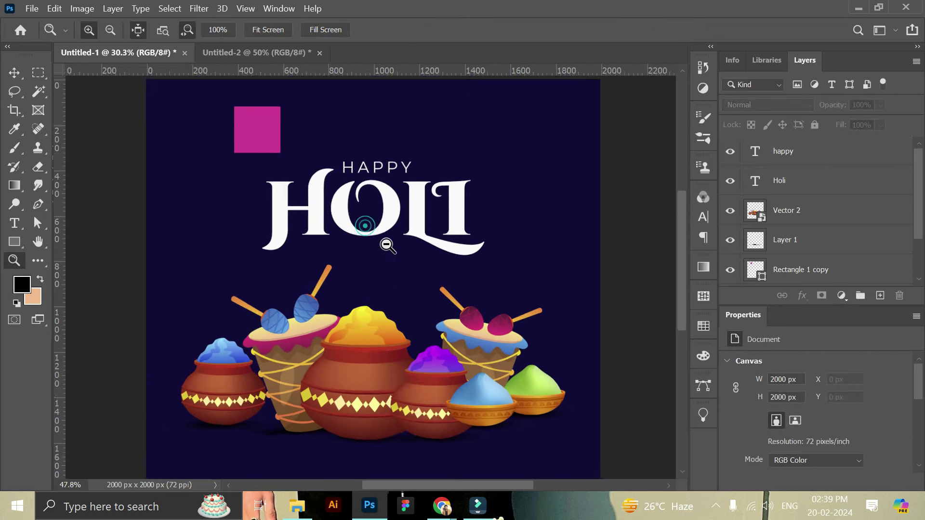
click(14, 72)
click(391, 166)
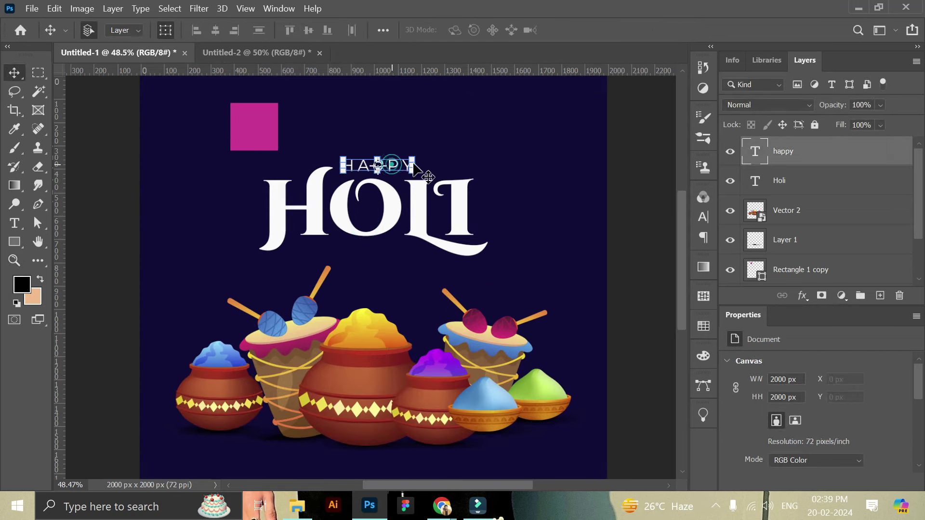
scroll(819, 409, down, 2)
click(854, 447)
click(771, 344)
click(613, 236)
click(386, 166)
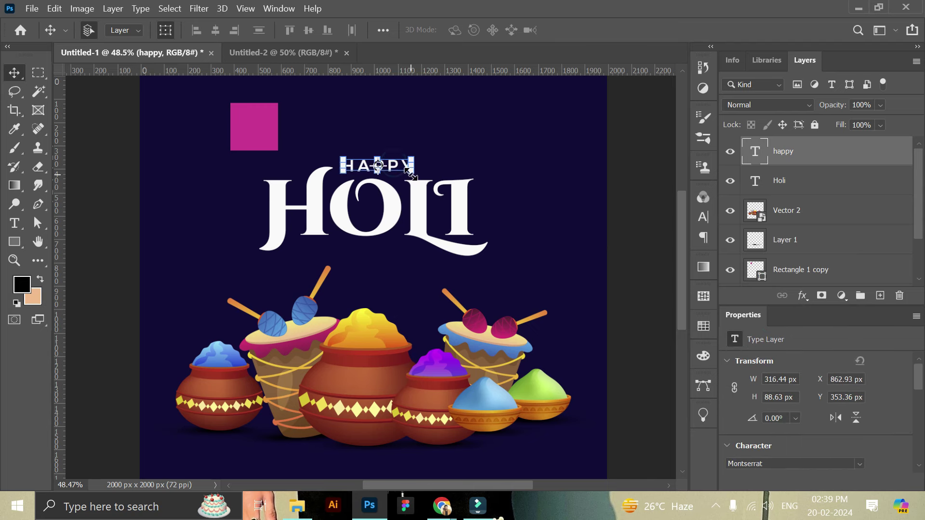
key(ctrl+t)
drag(413, 176, 405, 168)
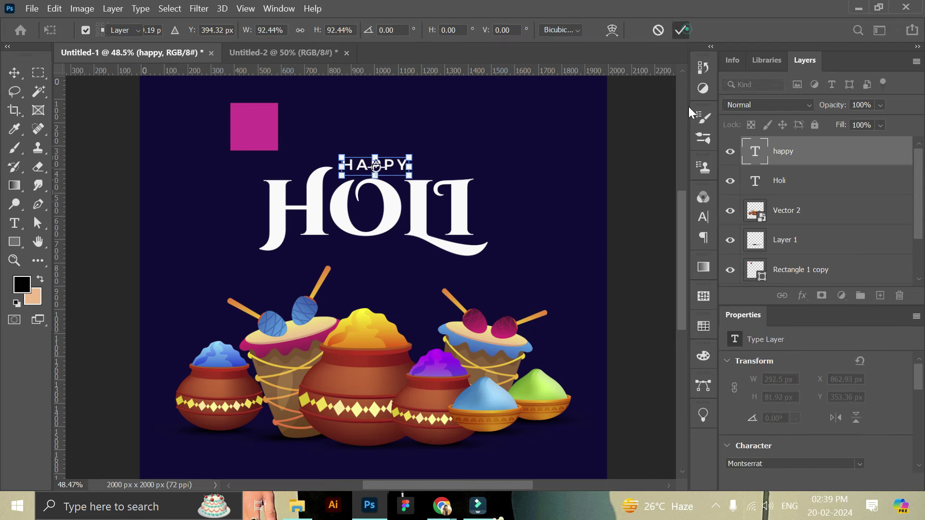
click(680, 29)
click(600, 217)
Align HAPPY's horizontal centre with the HOLI title.
click(390, 166)
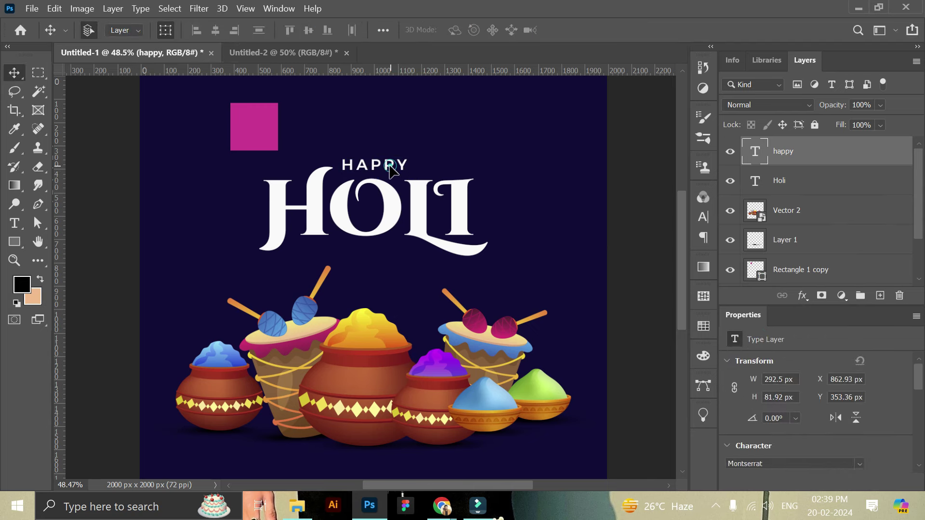
shift+click(801, 191)
click(214, 32)
click(652, 182)
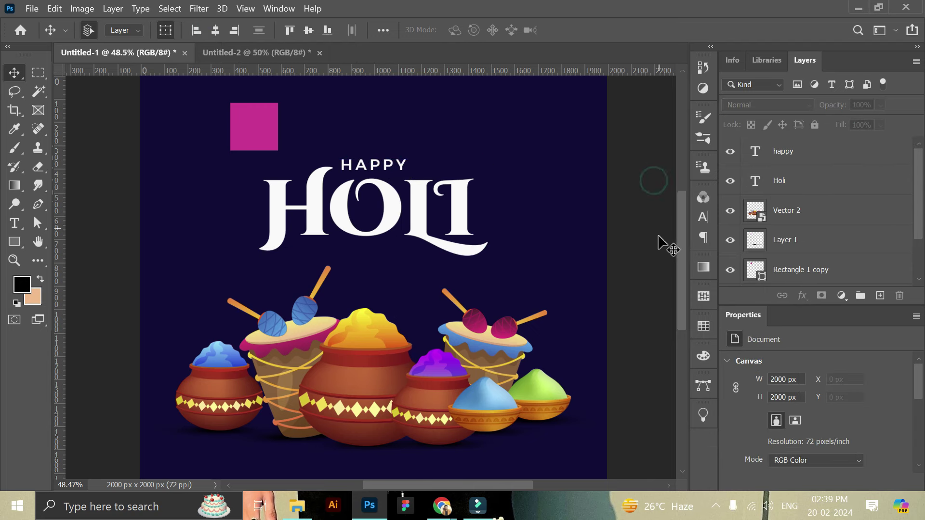
click(423, 206)
shift+click(783, 151)
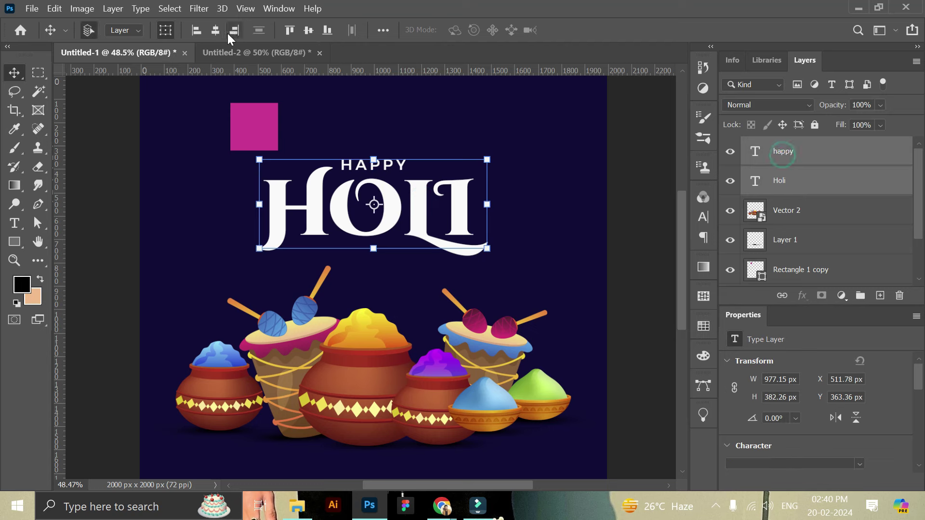
click(656, 205)
click(402, 165)
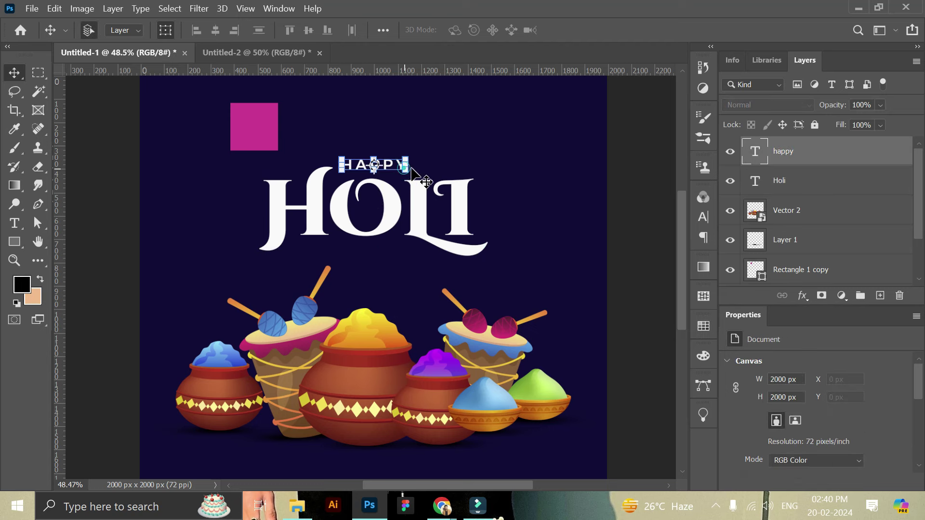
Duplicate HAPPY below HOLI and retype the copy as FESTIVAL OF COLORS.
key(ctrl+j)
scroll(858, 392, down, 1)
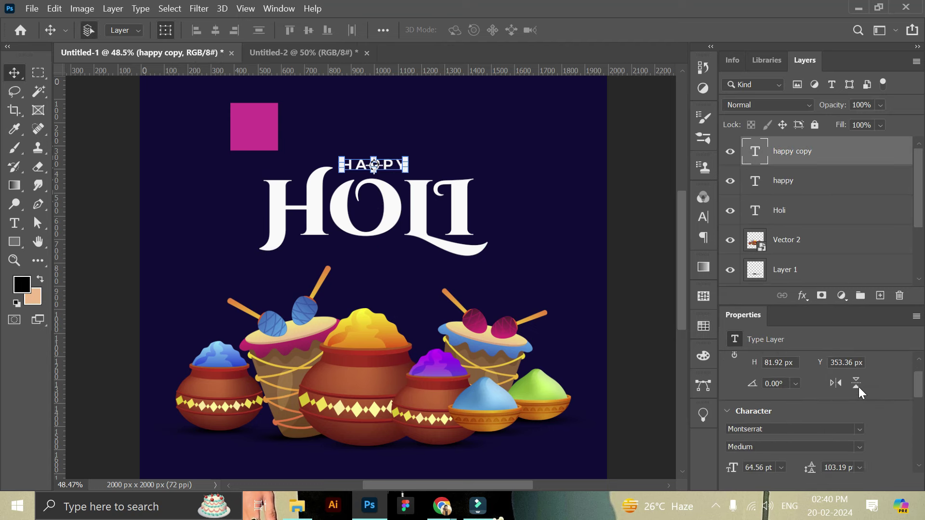
drag(392, 173, 342, 259)
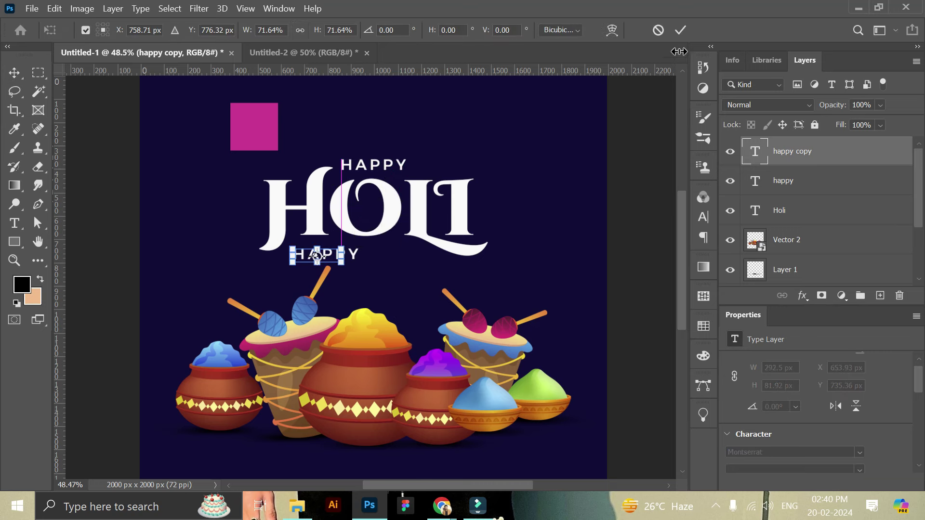
click(680, 30)
double_click(328, 254)
text(FESTIVAL OF COL)
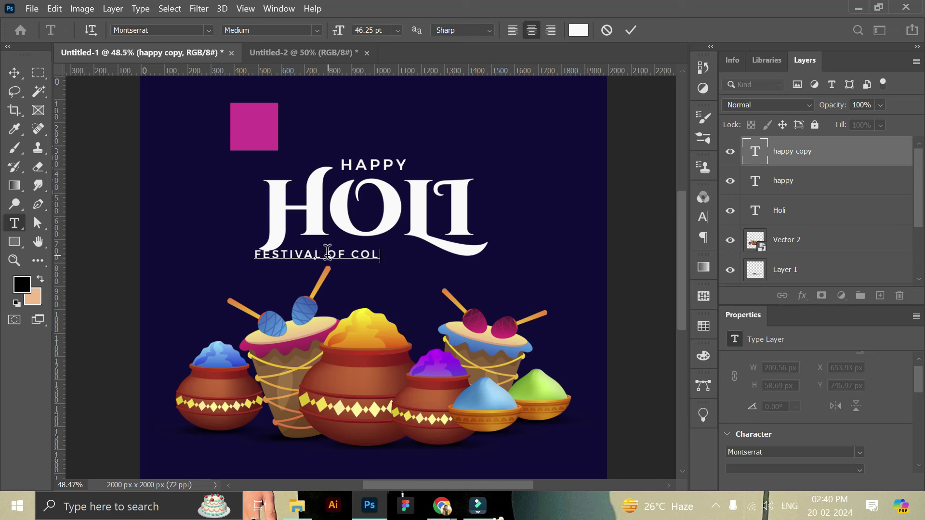
text(OUR)
key(BackSpace)
key(BackSpace)
text(RS)
click(631, 29)
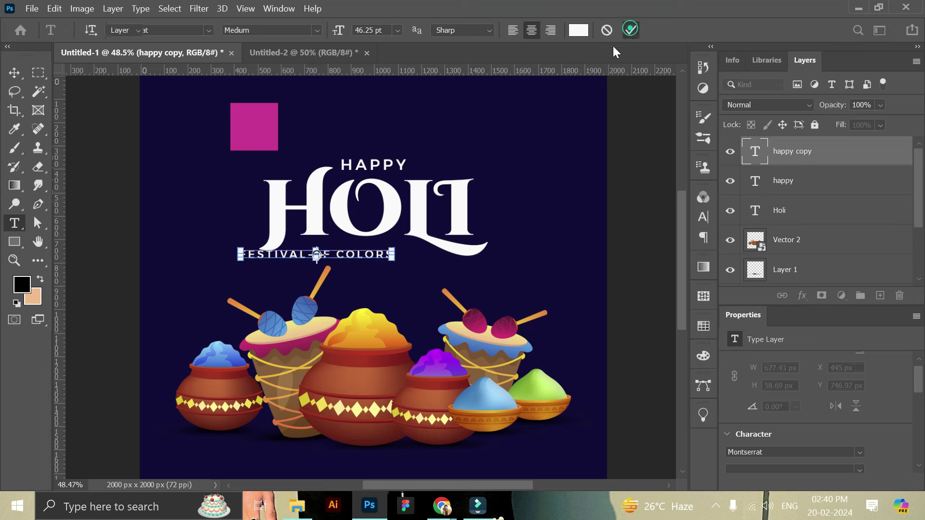
key(v)
Scale the tagline down to fit just under HOLI.
drag(241, 250, 274, 251)
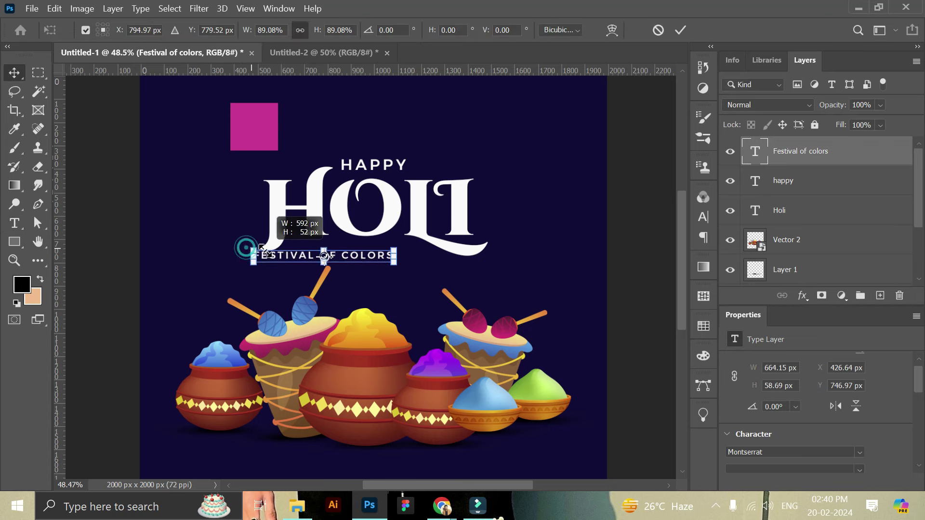
drag(376, 266, 413, 256)
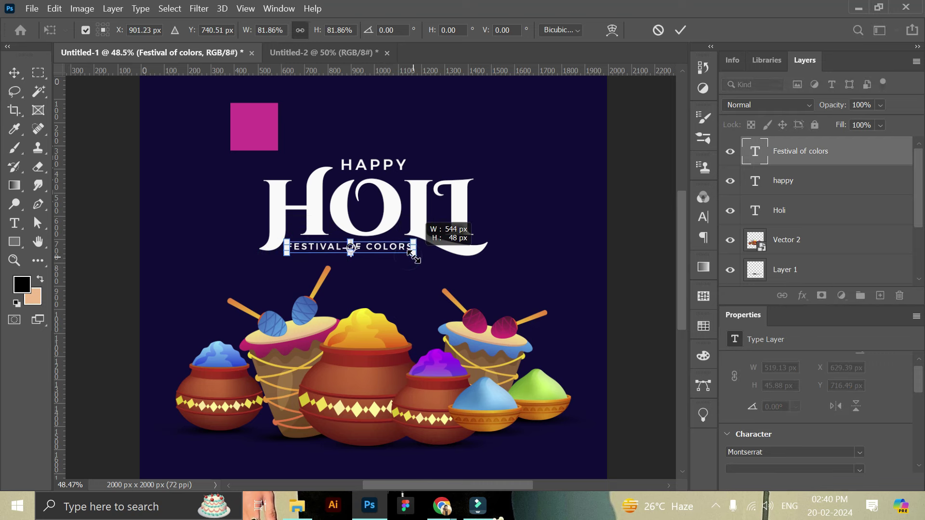
click(680, 30)
click(646, 179)
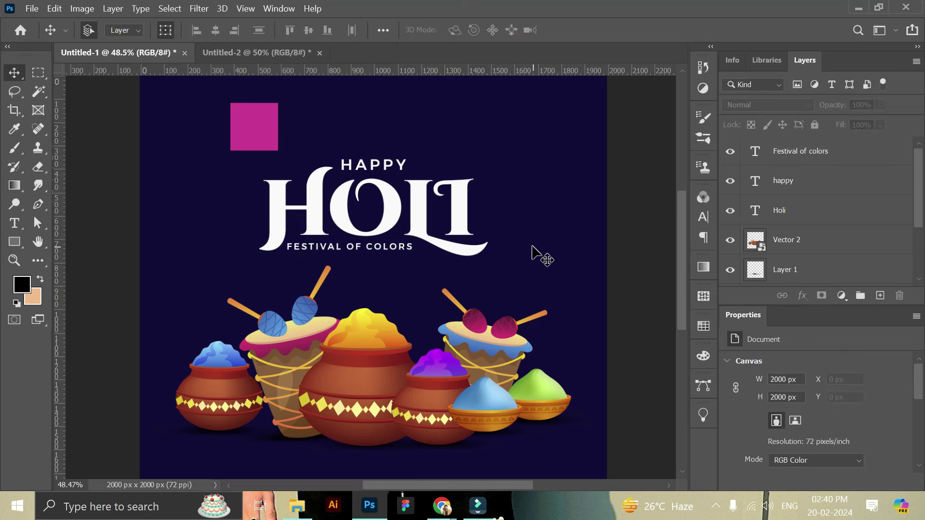
Enlarge the tagline slightly and zoom out to view the whole poster.
click(393, 251)
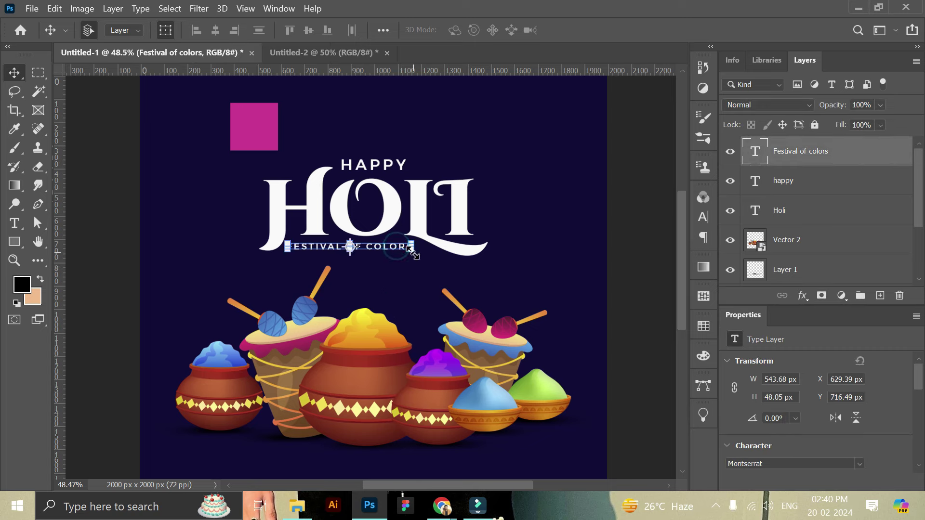
drag(422, 253, 420, 251)
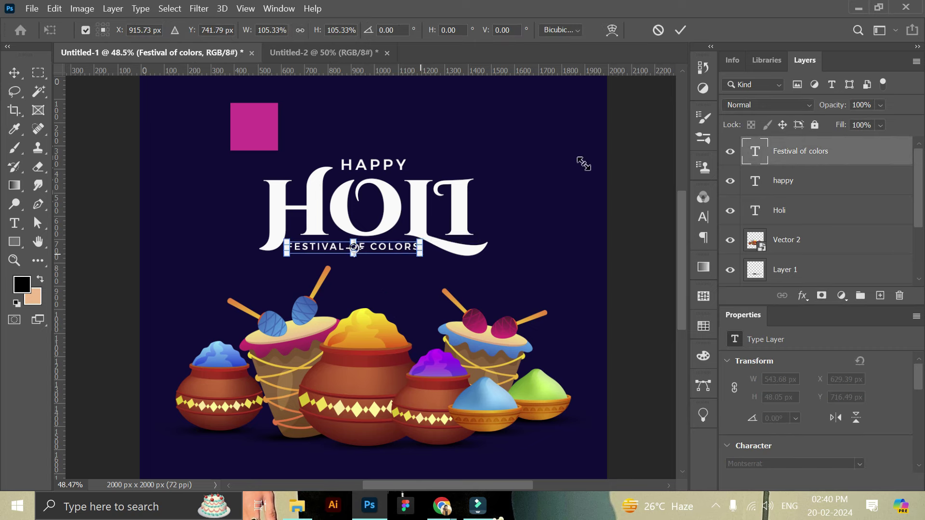
click(680, 30)
click(642, 131)
click(395, 254)
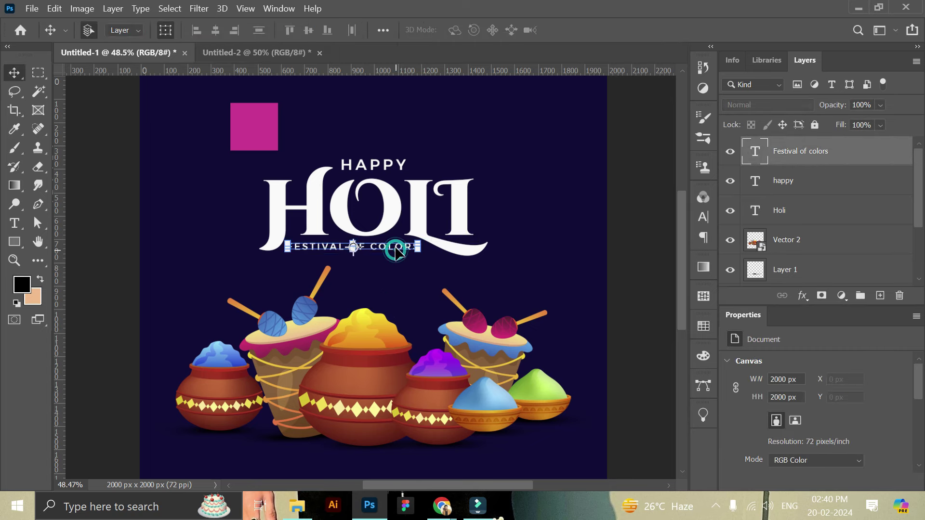
click(614, 226)
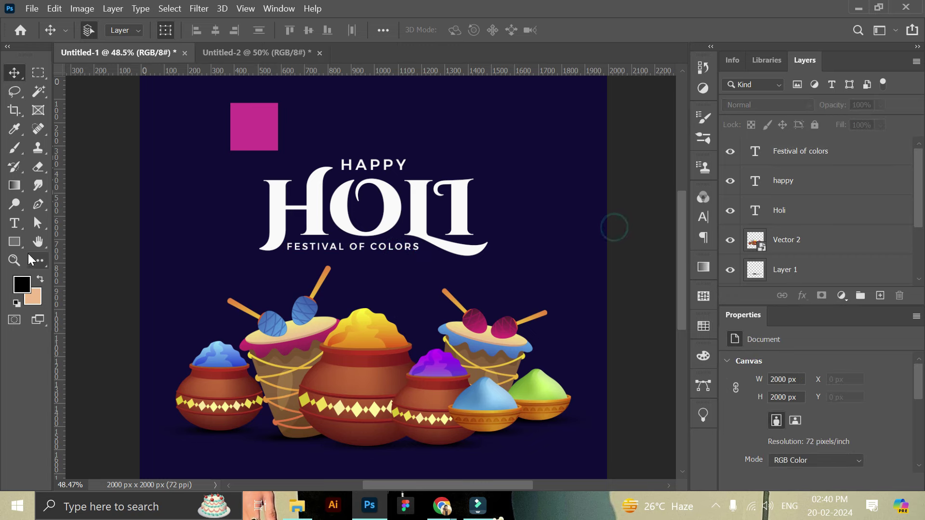
click(14, 260)
drag(324, 281, 312, 265)
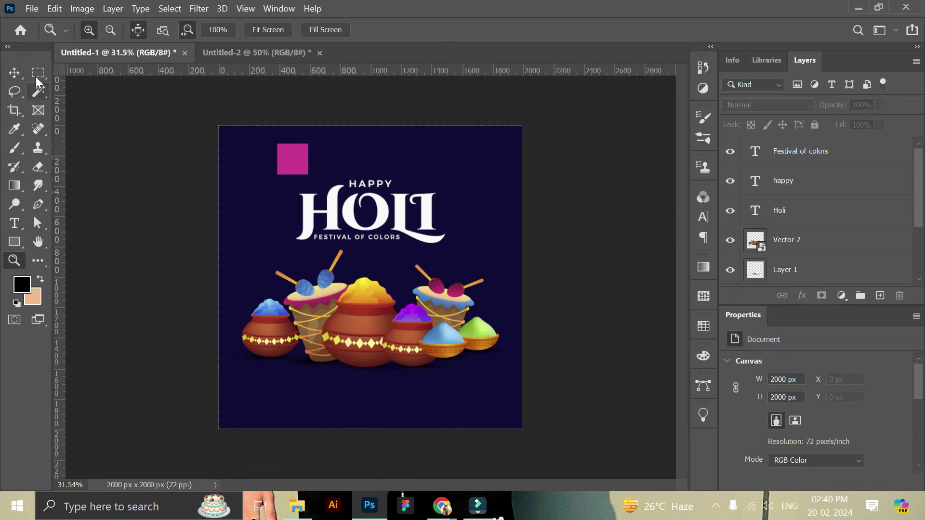
click(14, 73)
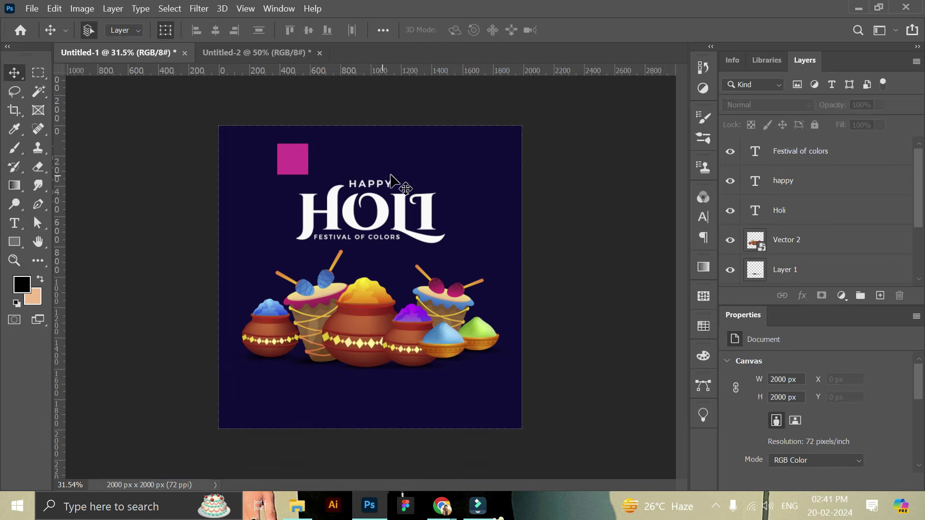
Set the tagline's tracking to 100 and enlarge it to about 117%.
click(392, 242)
click(860, 399)
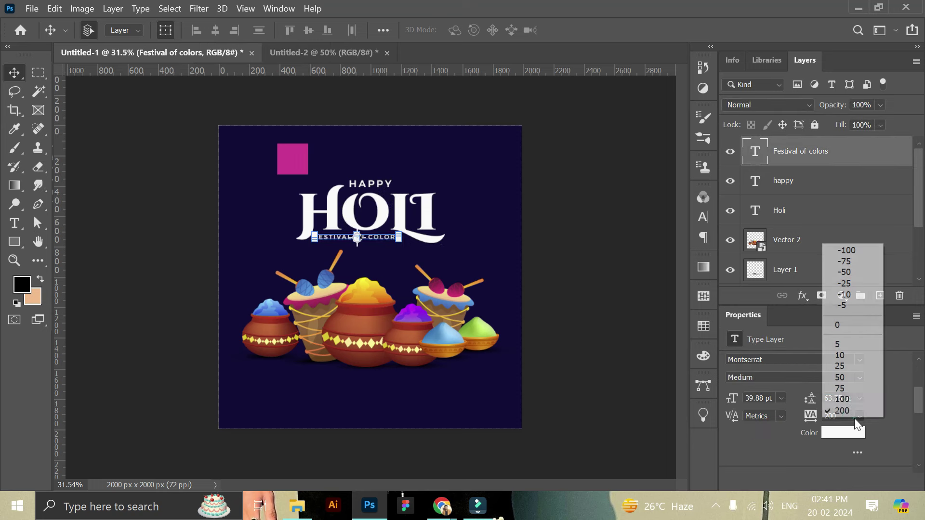
drag(395, 238, 410, 240)
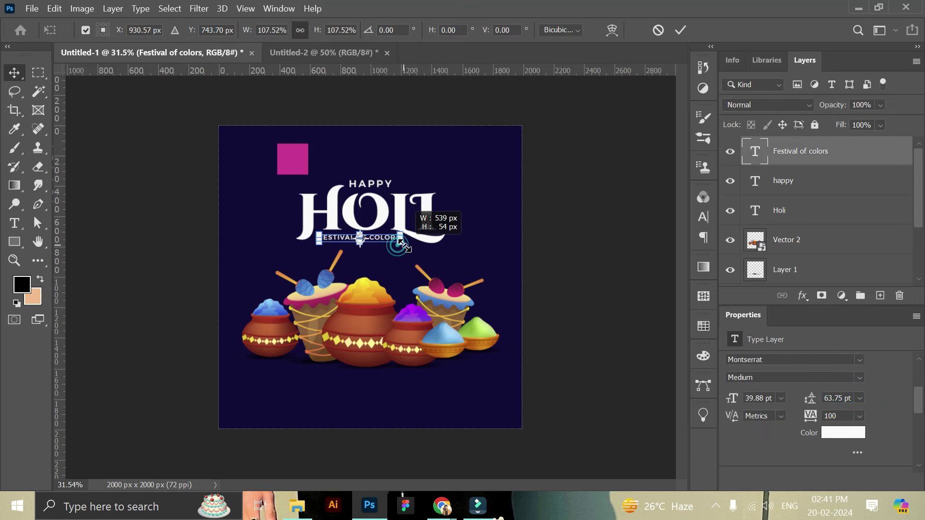
click(679, 30)
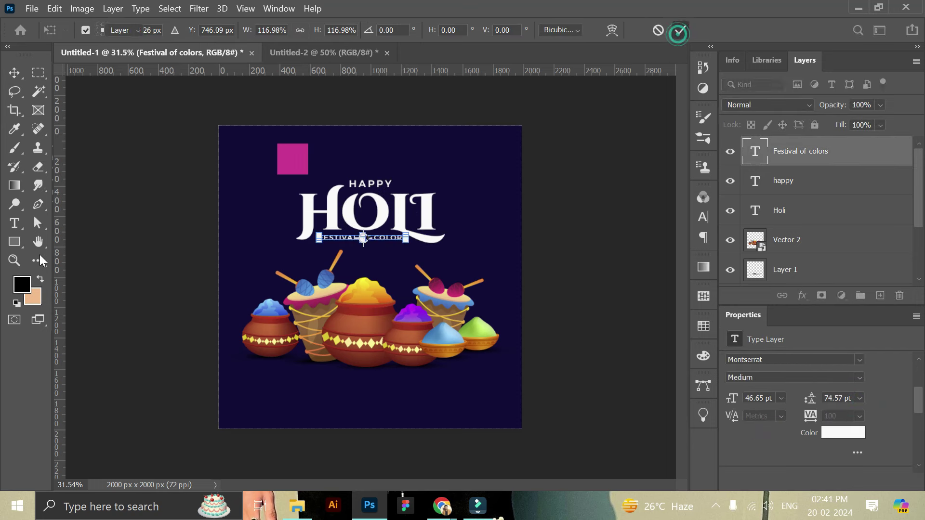
Nudge the tagline to sit centred beneath HOLI, then zoom back out.
click(14, 260)
click(392, 211)
click(14, 72)
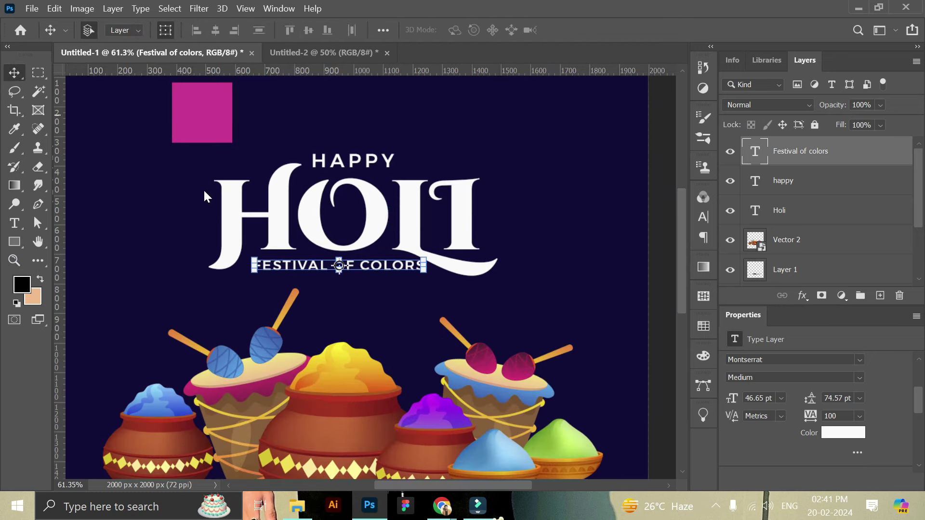
drag(391, 271, 385, 272)
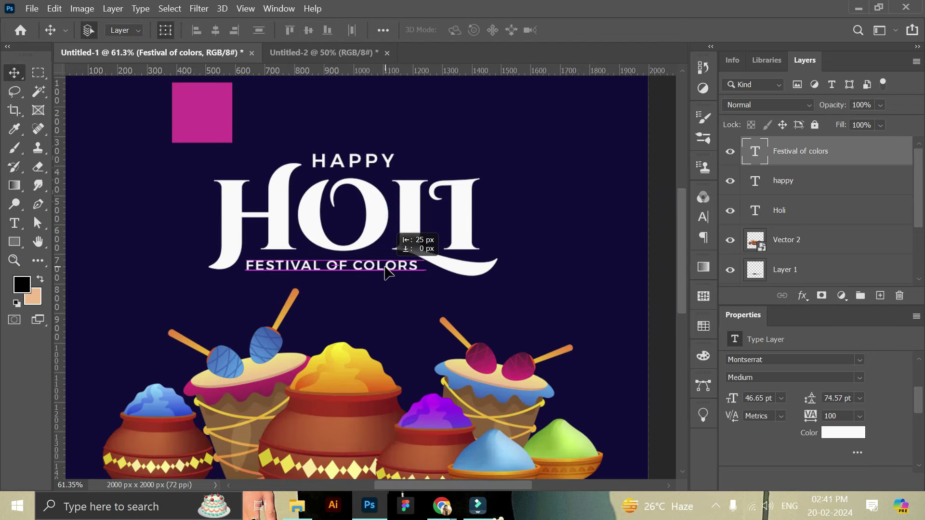
drag(388, 272, 389, 272)
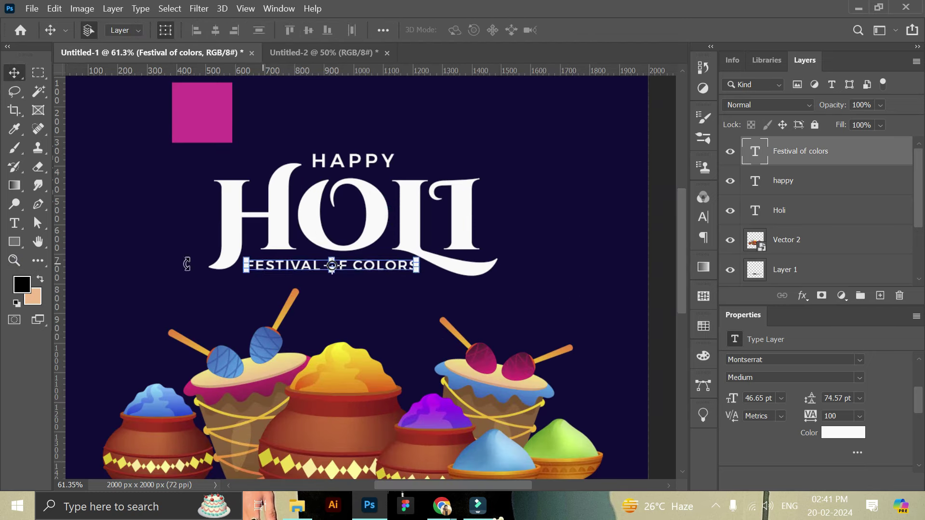
click(661, 277)
key(z)
drag(424, 289, 396, 233)
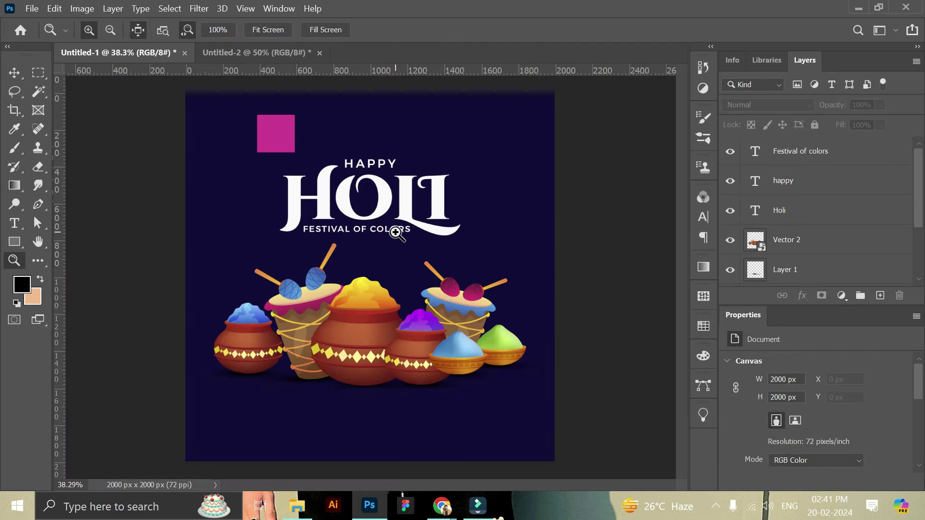
mouse_move(470, 279)
mouse_down()
mouse_move(403, 227)
mouse_move(406, 239)
mouse_move(400, 234)
mouse_up()
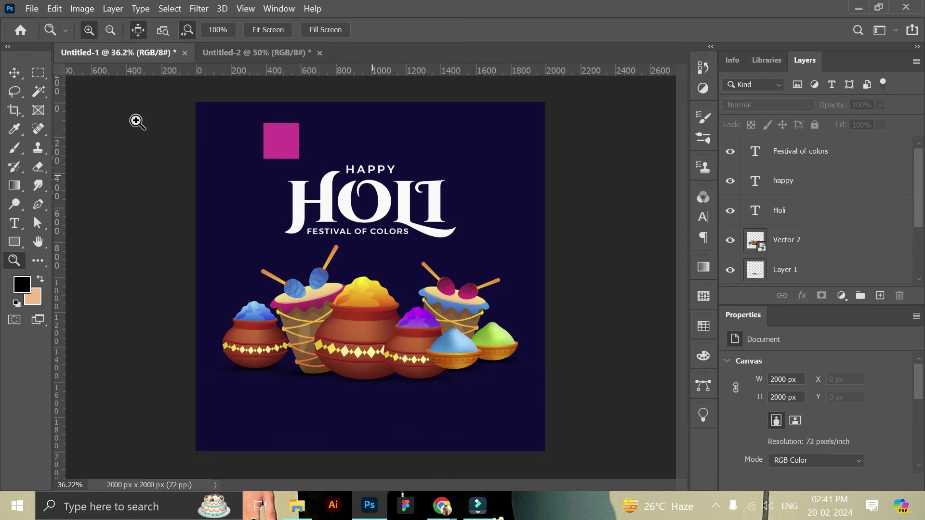
Select the HAPPY, HOLI and Festival of colors layers and lift them together about 82 px.
click(15, 72)
click(366, 202)
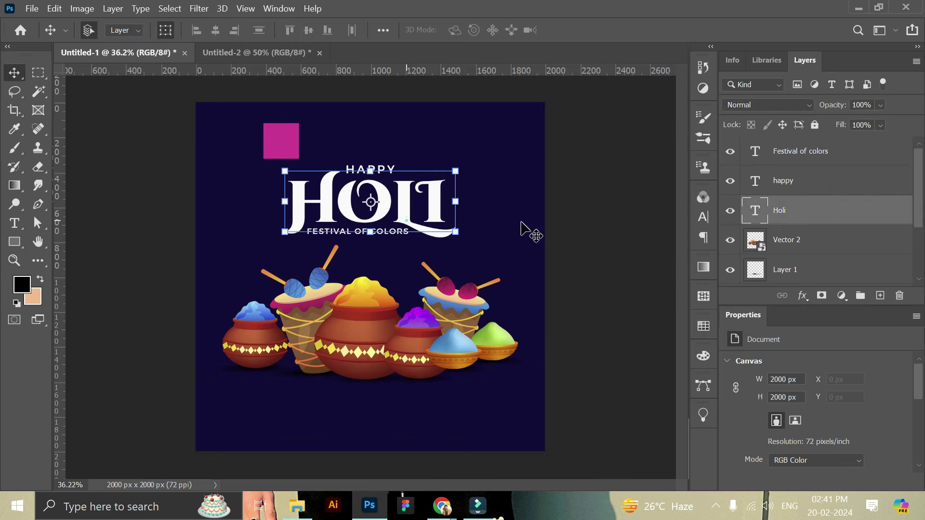
ctrl+click(813, 183)
ctrl+click(816, 151)
mouse_move(408, 222)
mouse_down()
mouse_move(409, 207)
mouse_move(463, 222)
mouse_move(415, 205)
mouse_up()
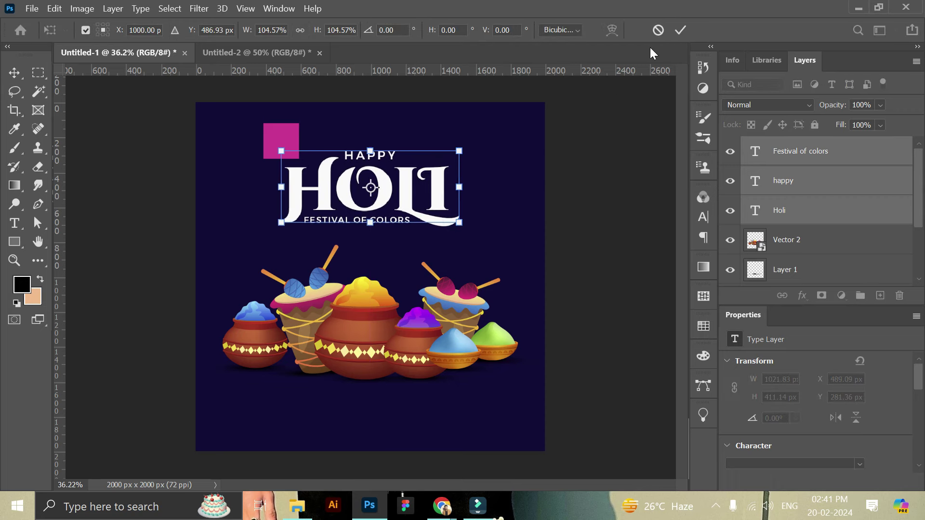
click(681, 30)
click(620, 199)
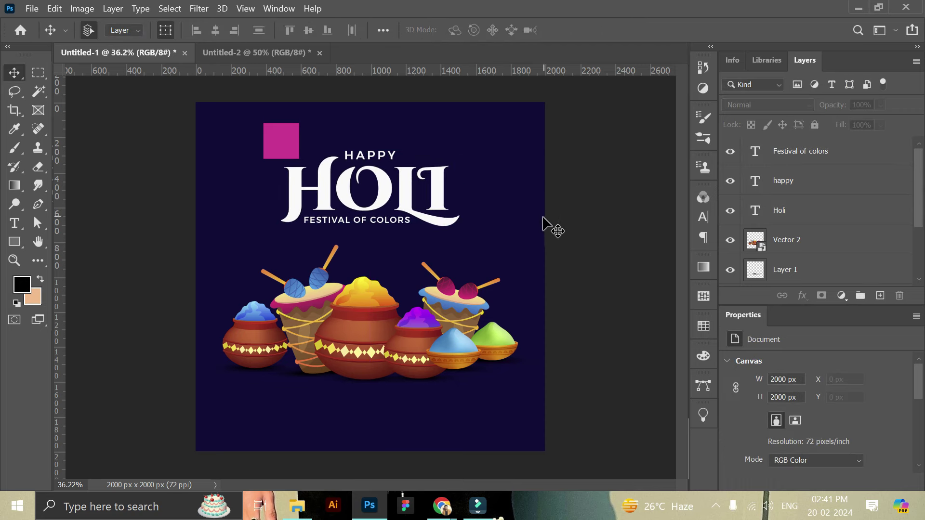
scroll(787, 243, down, 3)
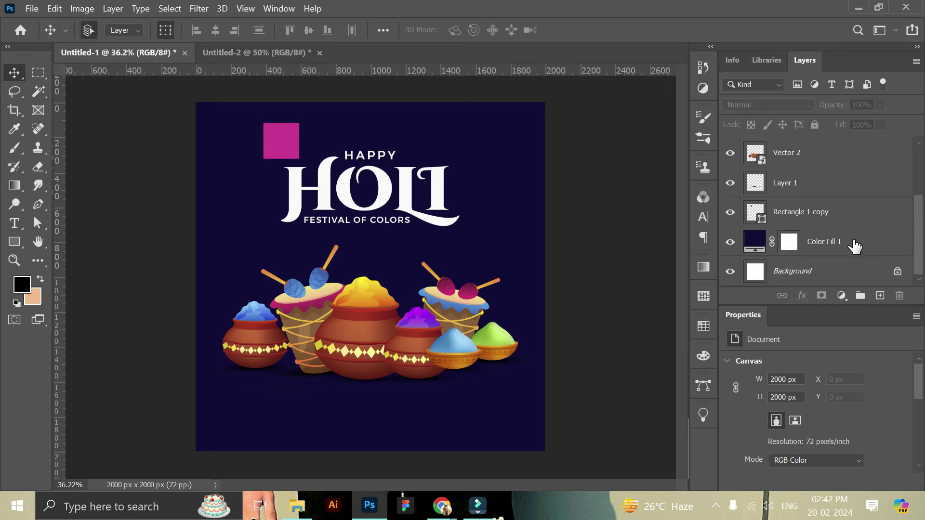
Add a new layer above Color Fill 1 and sample the magenta square's pink as foreground colour.
click(855, 243)
click(880, 295)
click(15, 149)
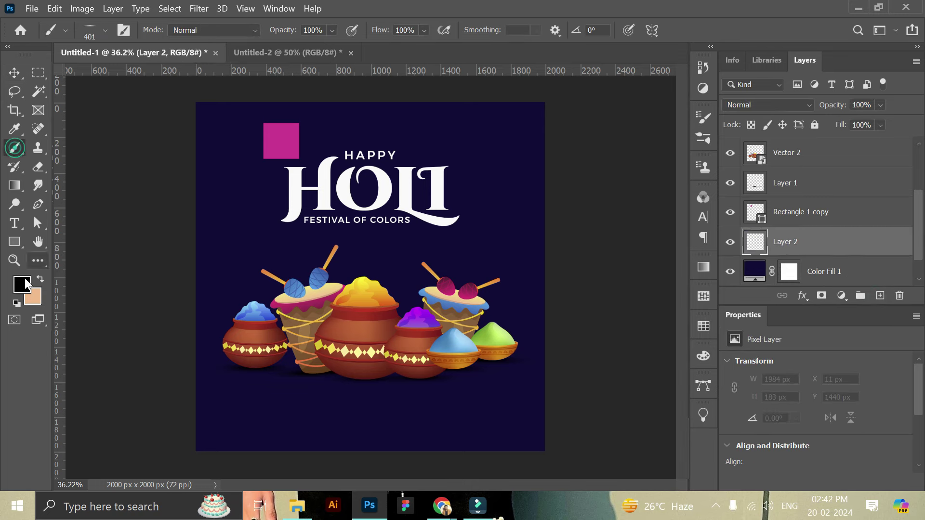
click(22, 284)
click(281, 141)
click(891, 132)
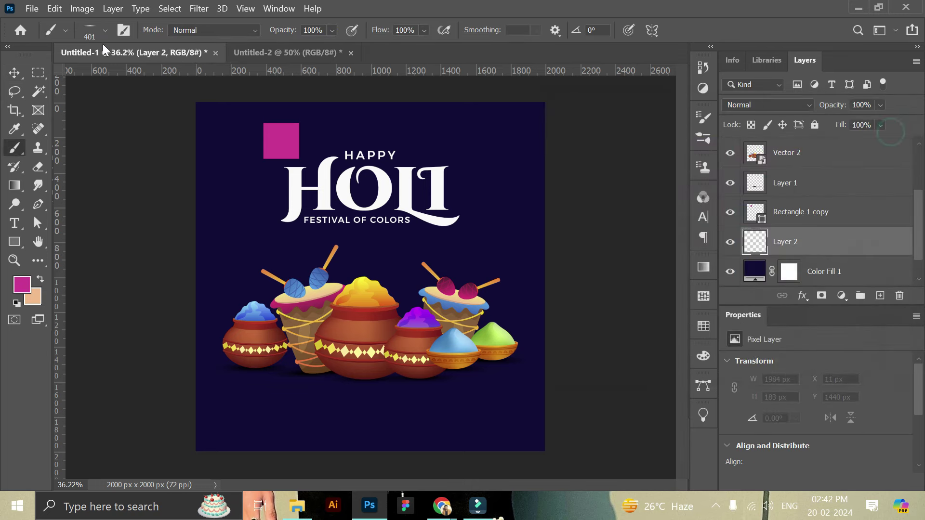
Paint a soft pink glow across the poster top with a 3228 px soft brush.
click(103, 32)
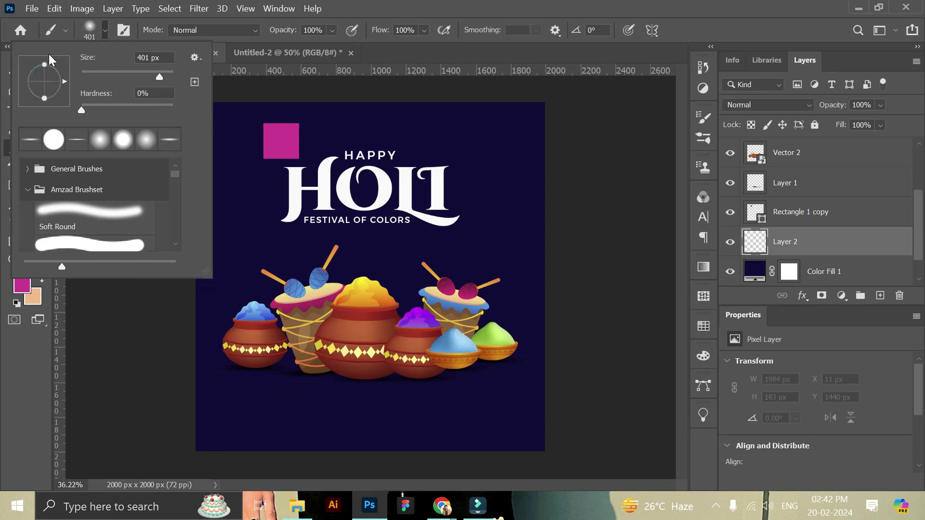
drag(168, 78, 171, 78)
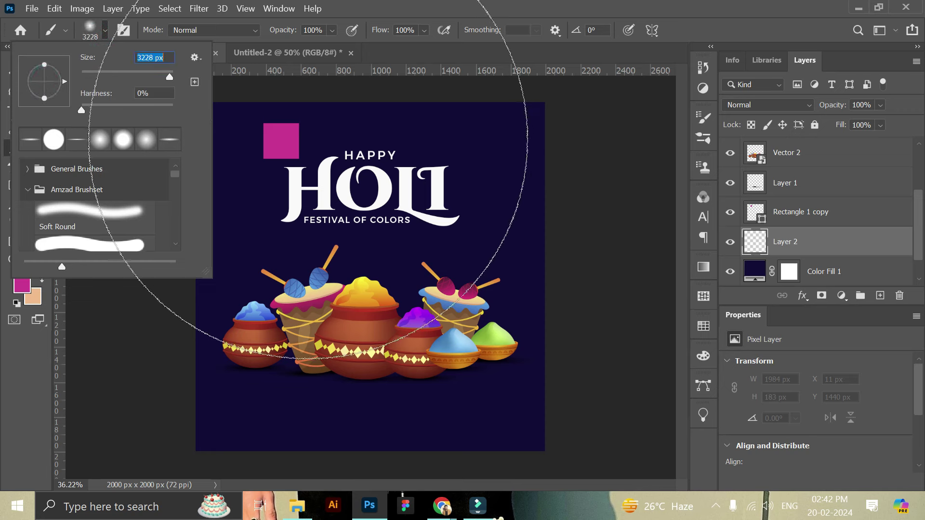
click(26, 342)
click(14, 260)
drag(407, 253, 381, 253)
click(37, 128)
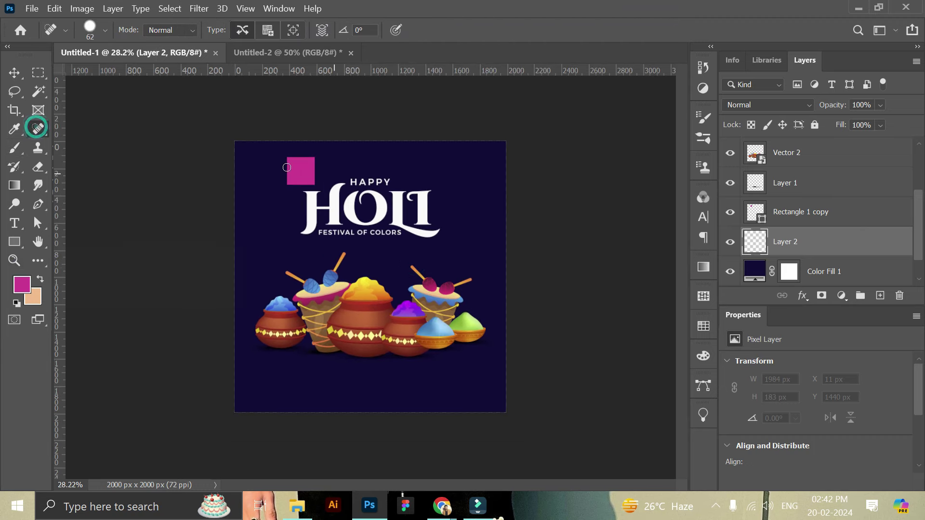
key(b)
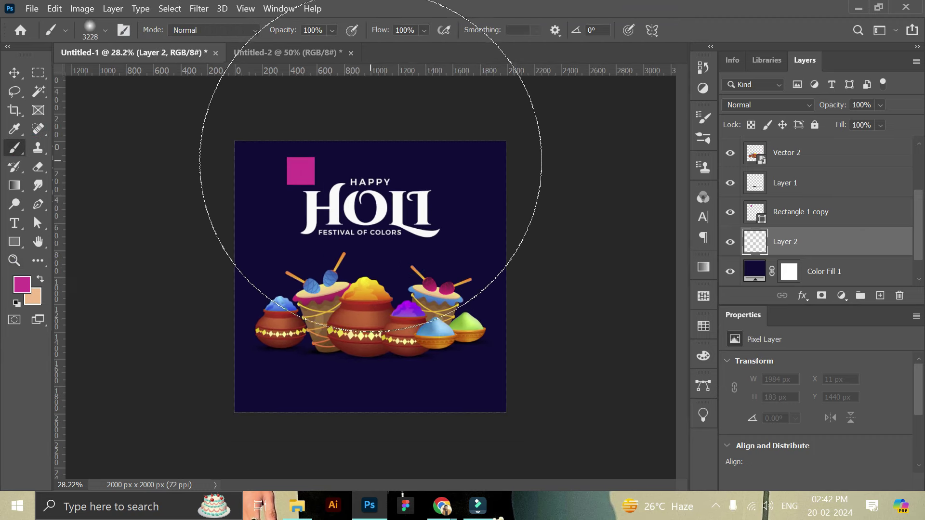
click(374, 149)
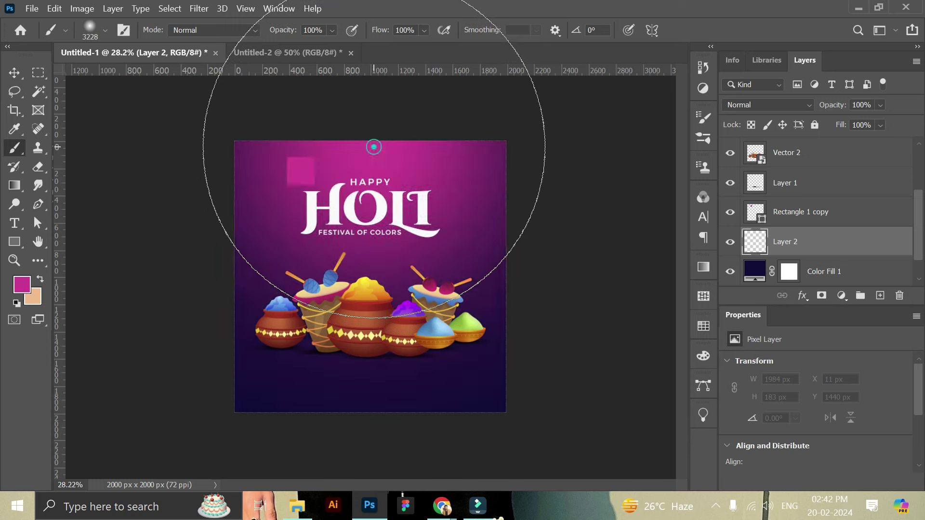
Delete the small magenta square layer, Rectangle 1 copy, from the poster.
click(15, 76)
click(14, 260)
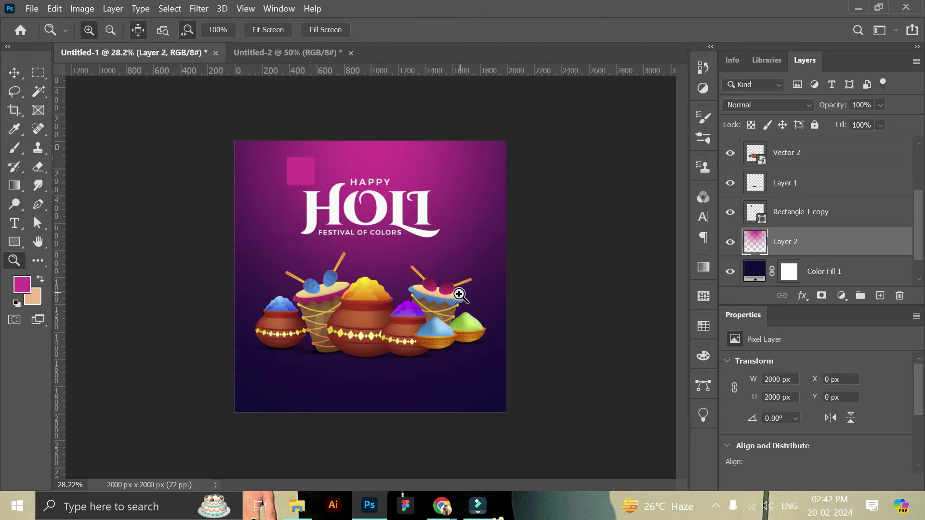
drag(456, 295, 466, 305)
click(24, 74)
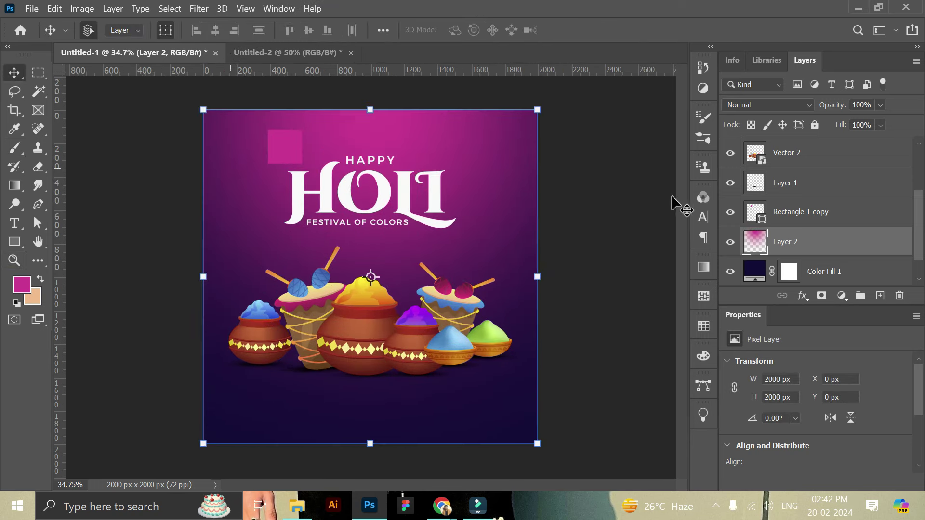
click(285, 146)
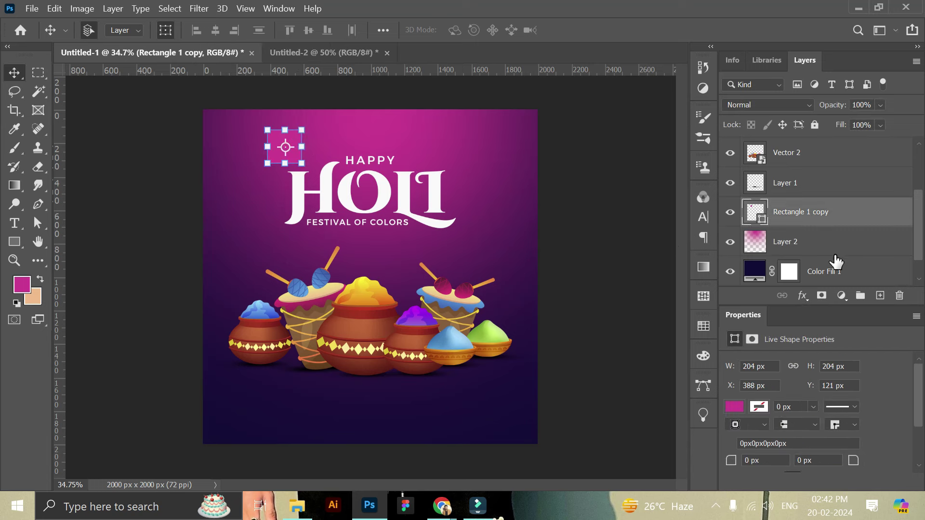
click(897, 296)
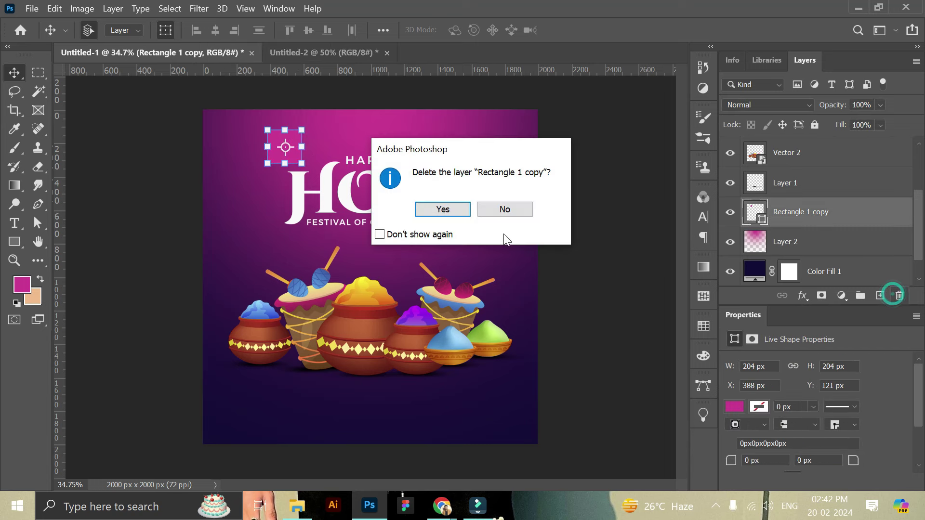
click(443, 209)
click(639, 213)
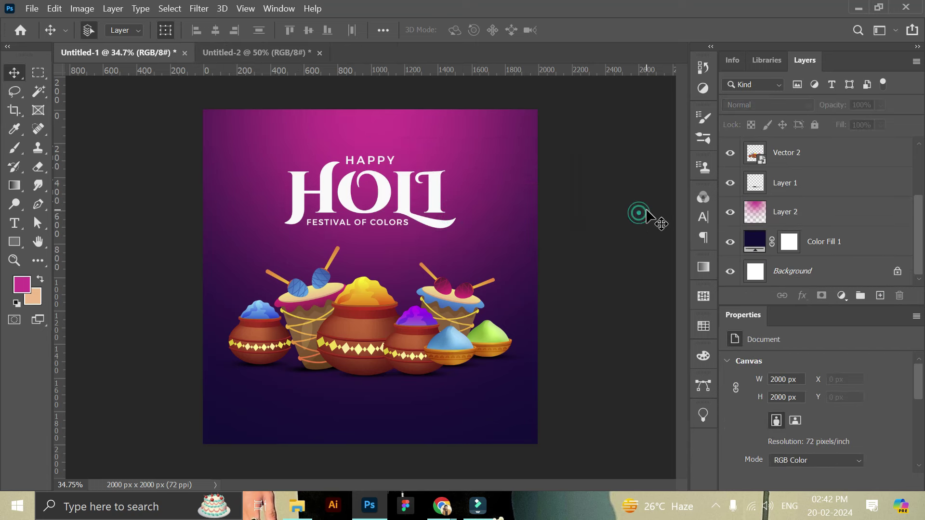
click(272, 53)
Place the bunting graphic along the poster's top right.
drag(574, 203, 439, 121)
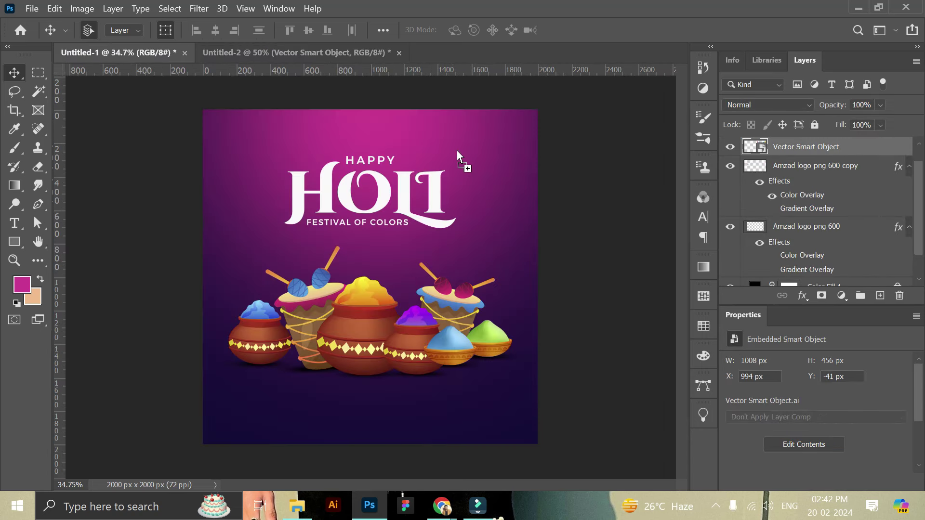
mouse_move(179, 60)
mouse_down()
mouse_move(515, 150)
mouse_move(524, 121)
mouse_up()
click(582, 223)
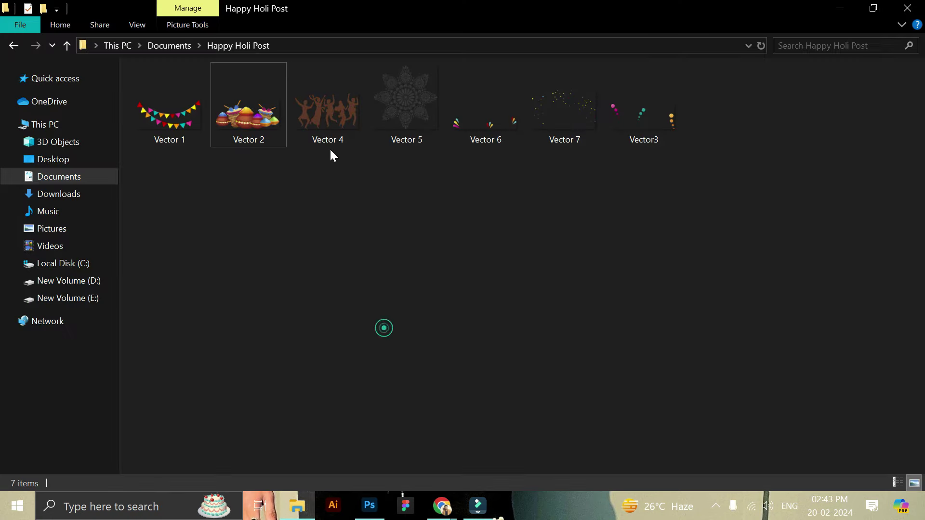
Add the dancing silhouettes behind the pots in Subtract blend mode, stacked near Layer 2.
mouse_move(329, 145)
mouse_down()
mouse_move(374, 518)
mouse_move(360, 355)
mouse_up()
mouse_move(370, 186)
mouse_down()
mouse_move(370, 234)
mouse_move(370, 225)
mouse_up()
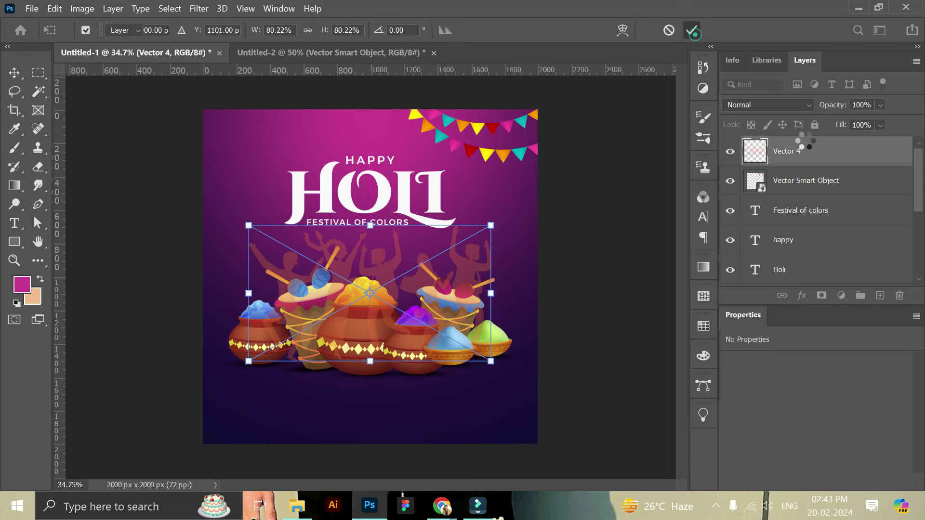
key(Return)
click(767, 104)
click(747, 394)
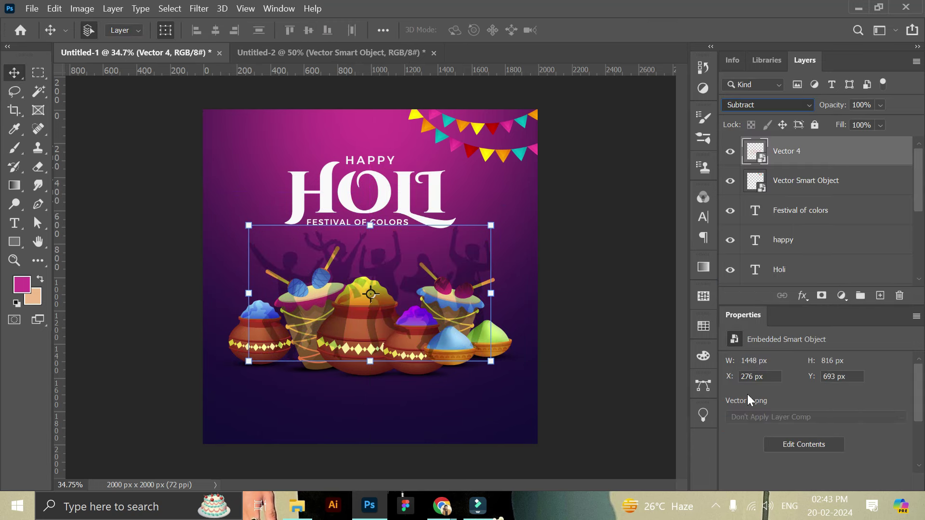
drag(822, 159, 805, 274)
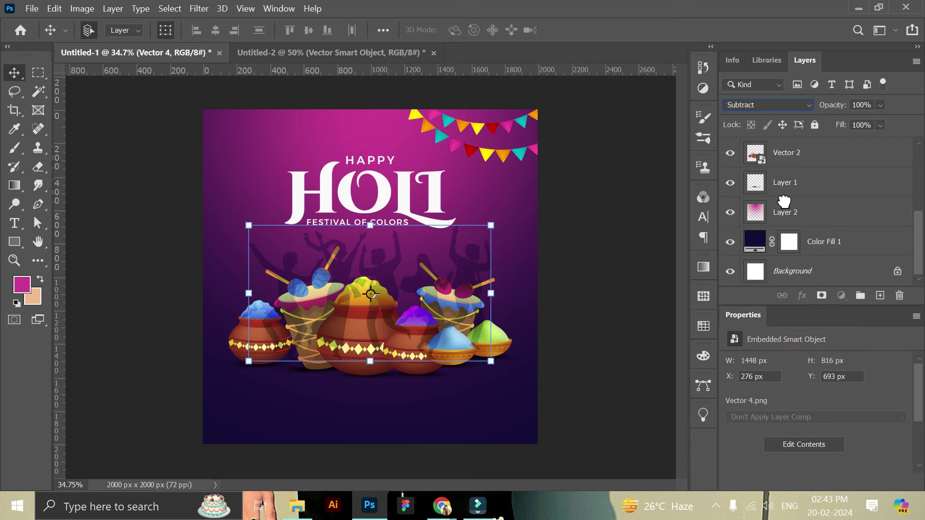
Move the pots, Layer 1 and silhouettes layers down about 18 px.
shift+click(783, 183)
drag(443, 308, 444, 317)
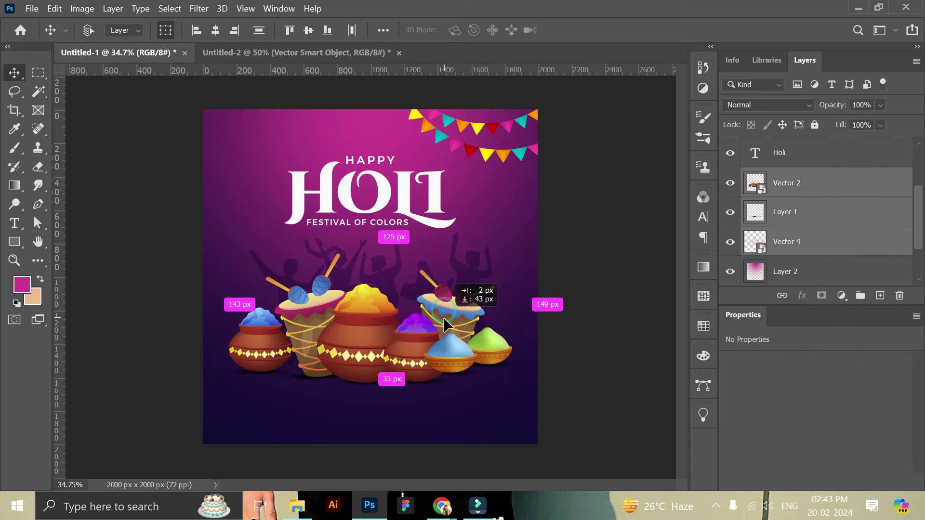
click(649, 215)
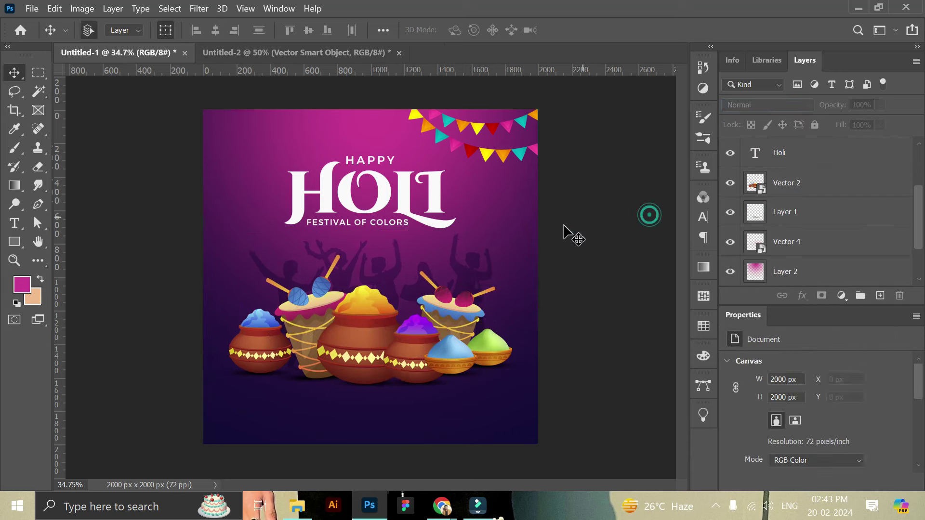
click(470, 279)
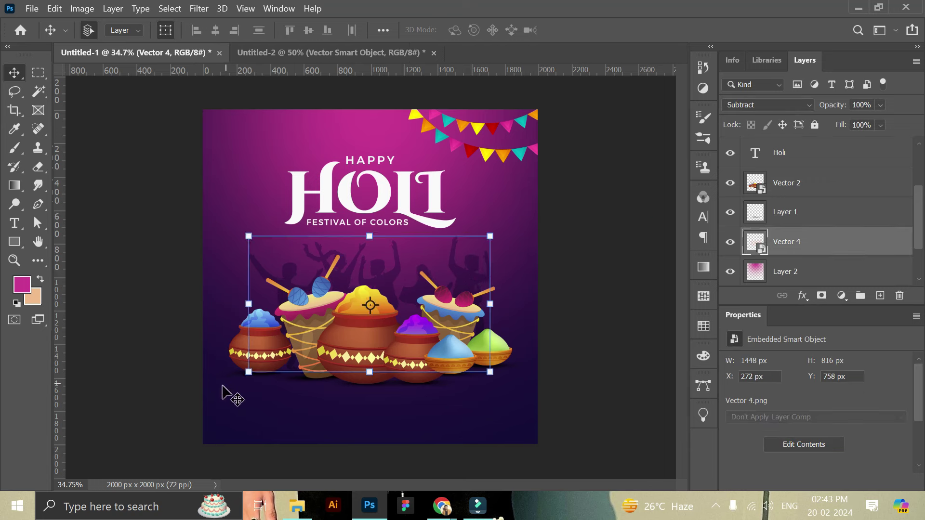
click(576, 296)
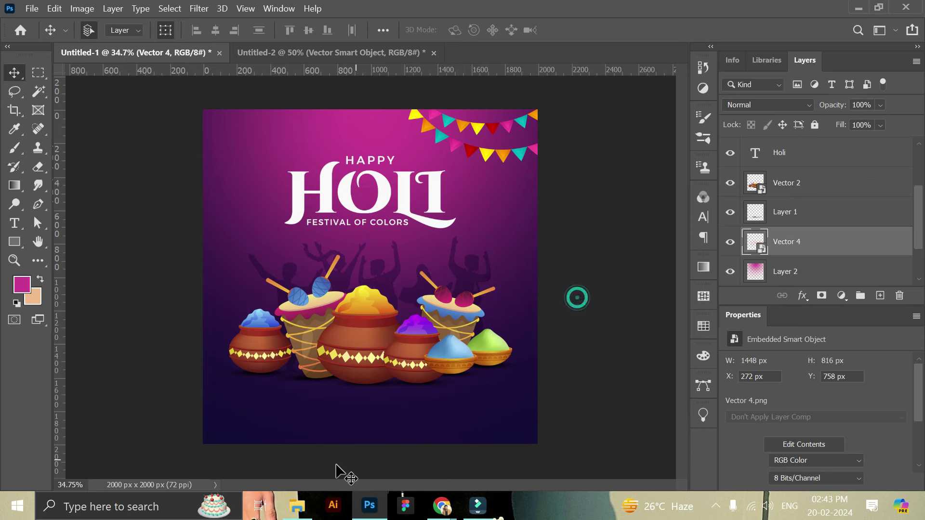
click(307, 507)
Place the Vector 6 colour splashes above the pots, scaled to about 86%.
click(373, 296)
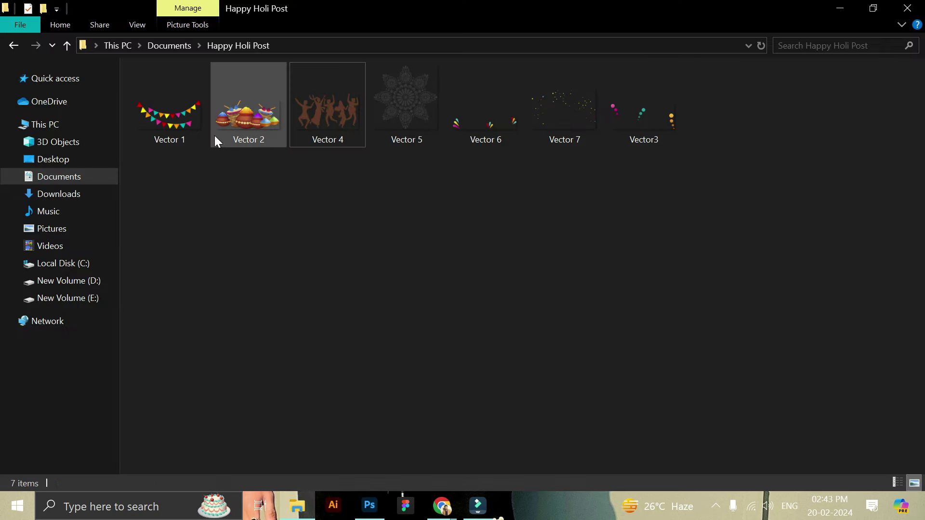
drag(486, 111, 368, 323)
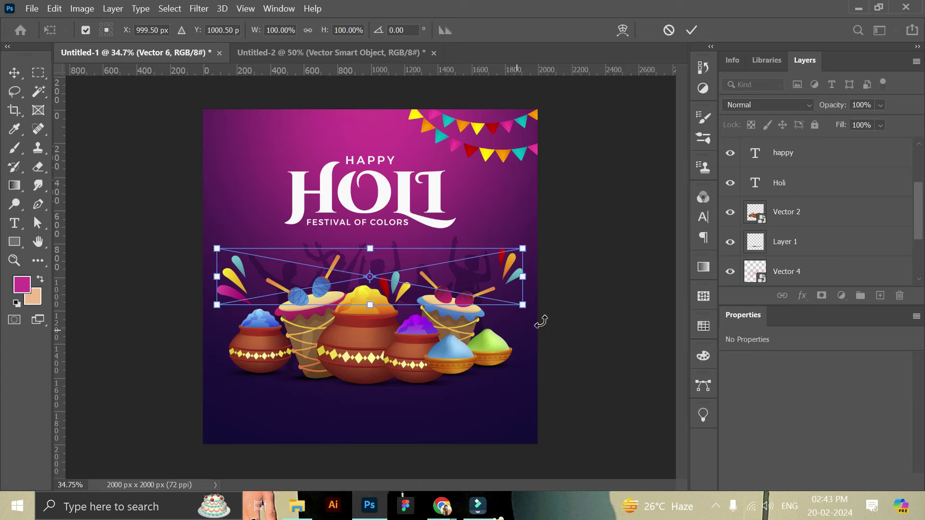
drag(523, 305, 478, 296)
mouse_move(381, 285)
mouse_down()
mouse_move(393, 289)
mouse_move(376, 285)
mouse_up()
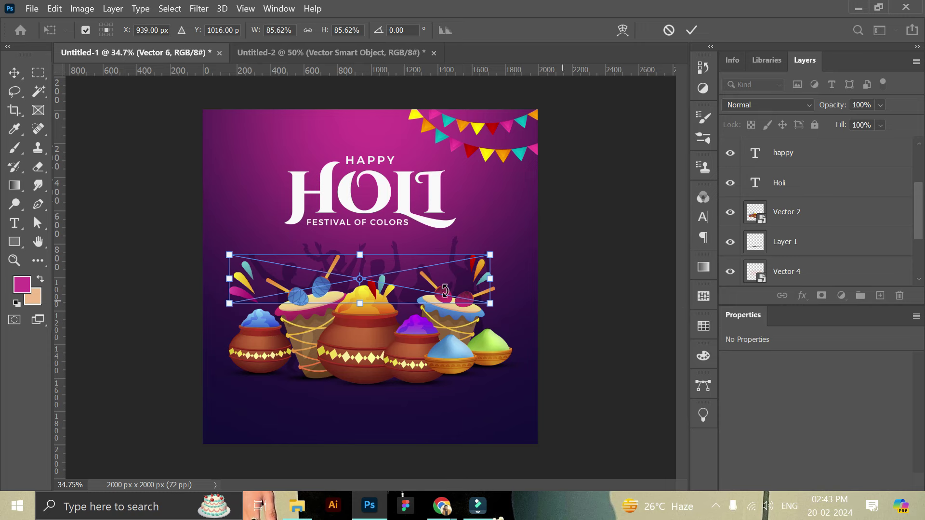
drag(425, 281, 426, 279)
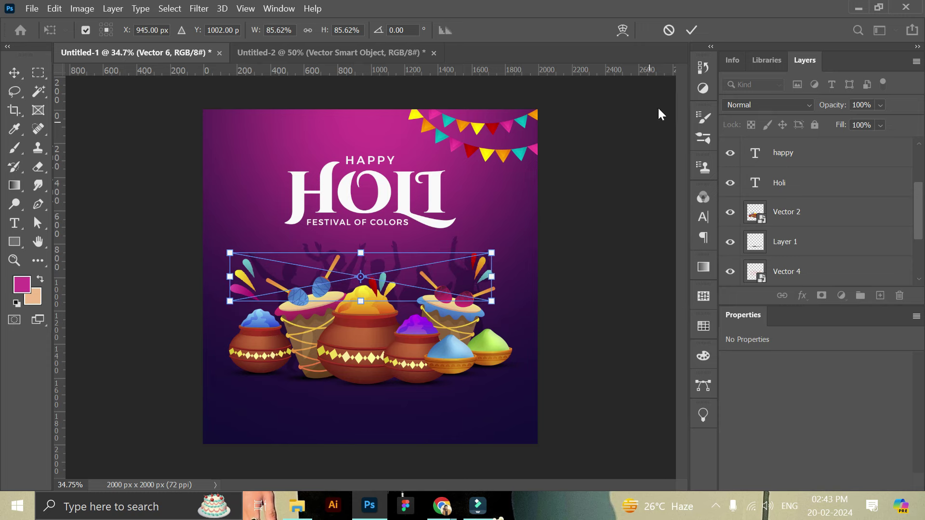
click(691, 30)
Place the Vector3 scattered dots above the pots, scaled to about 48% and shifted down.
click(297, 505)
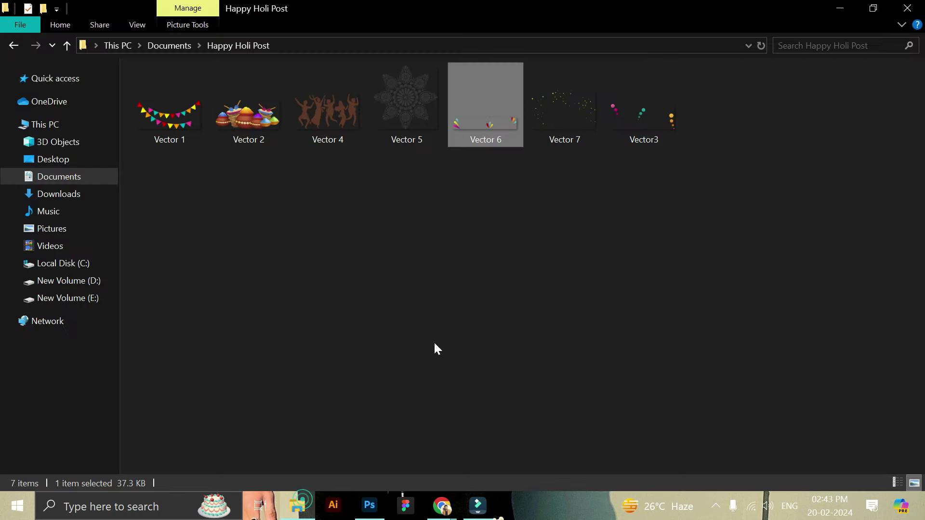
mouse_move(564, 111)
mouse_down()
mouse_move(622, 207)
mouse_move(500, 322)
mouse_up()
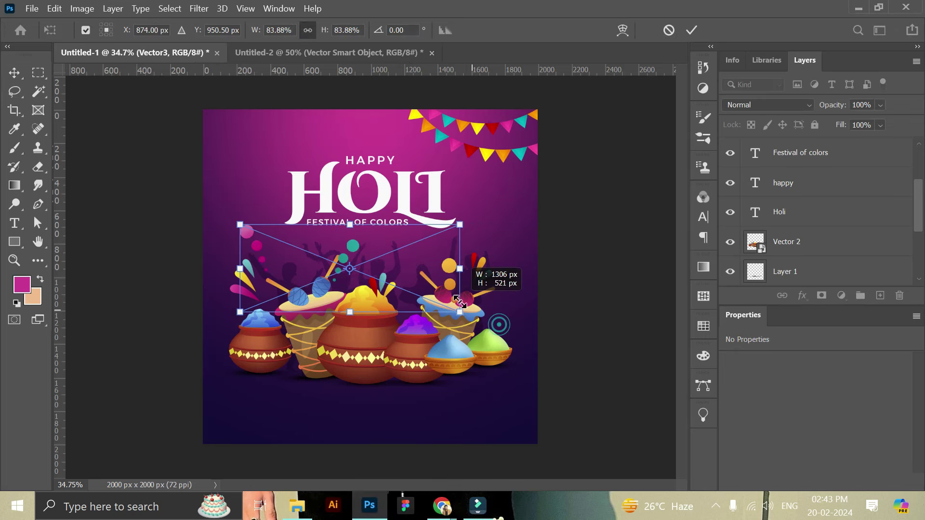
drag(500, 323, 393, 286)
drag(311, 254, 336, 275)
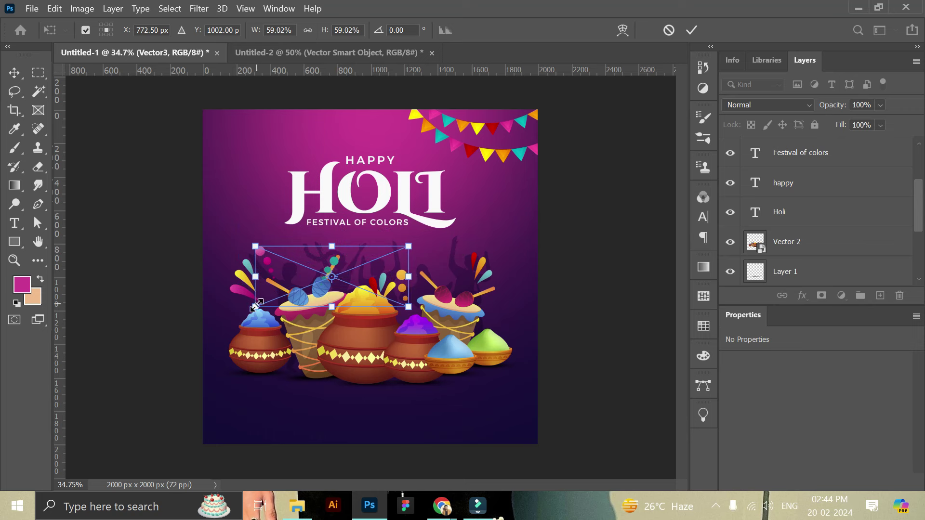
drag(256, 307, 284, 295)
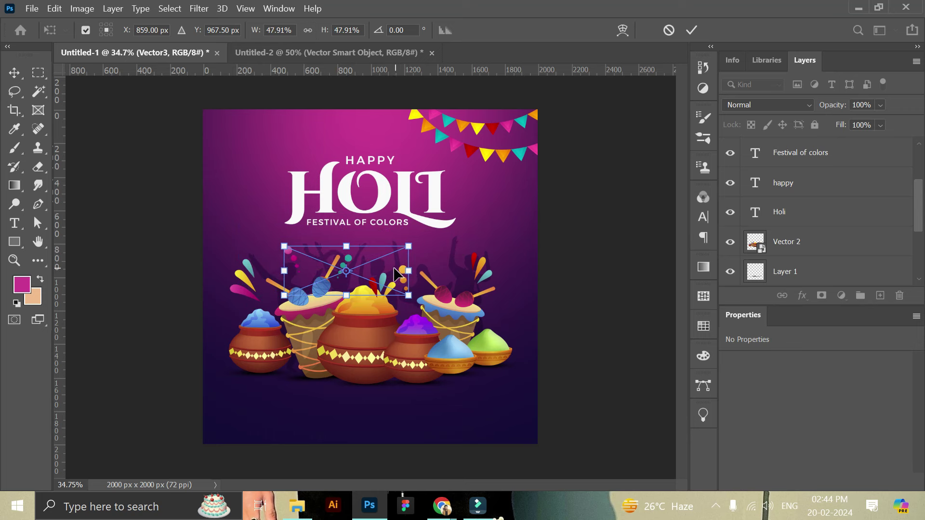
drag(394, 269, 395, 274)
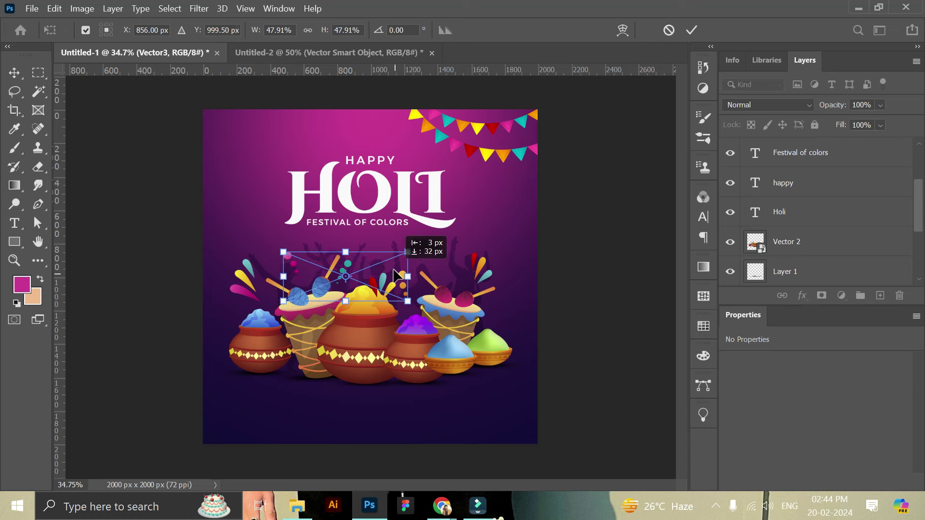
click(692, 30)
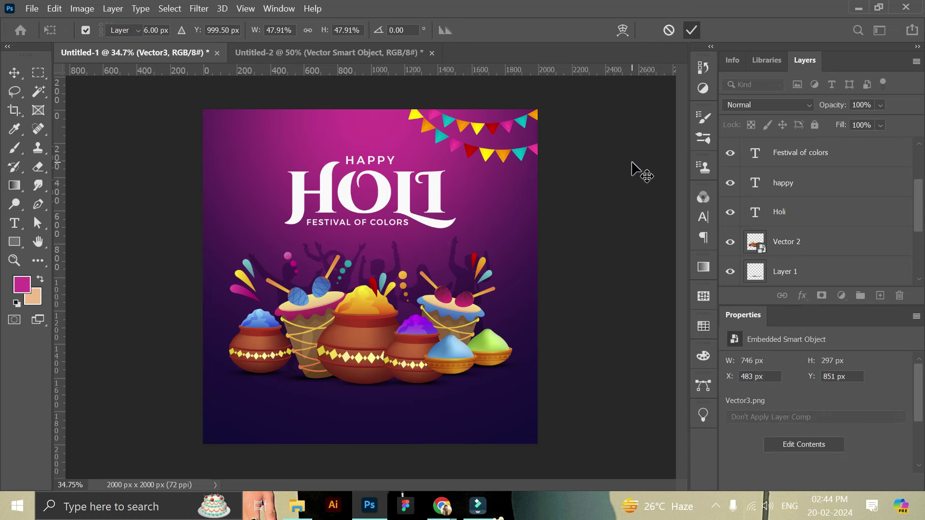
click(402, 277)
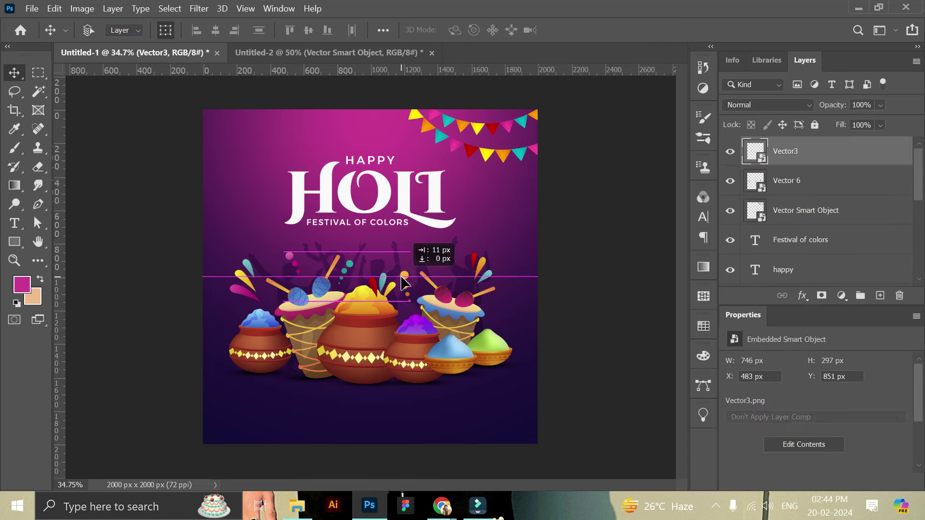
click(596, 295)
Place the Vector 7 confetti sparkles around the pots at about 85% size.
click(297, 505)
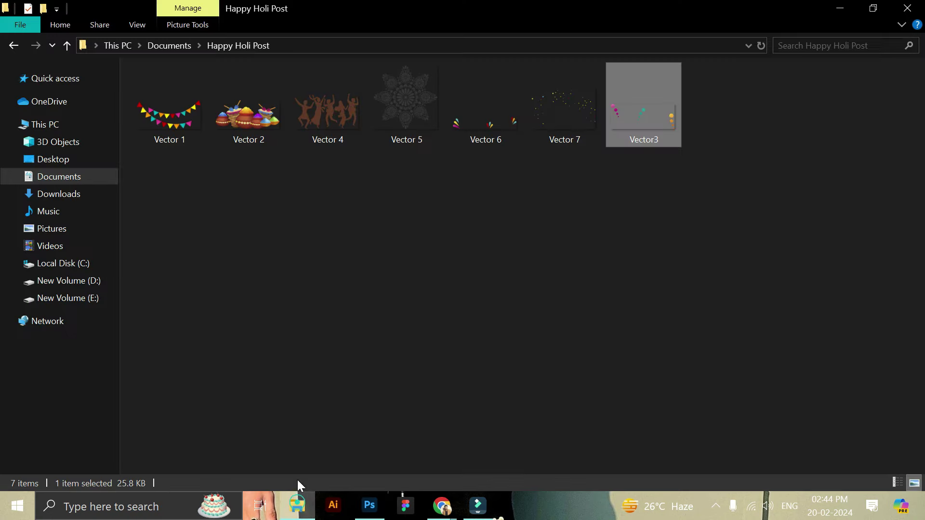
mouse_move(571, 135)
mouse_down()
mouse_move(379, 490)
mouse_move(373, 325)
mouse_up()
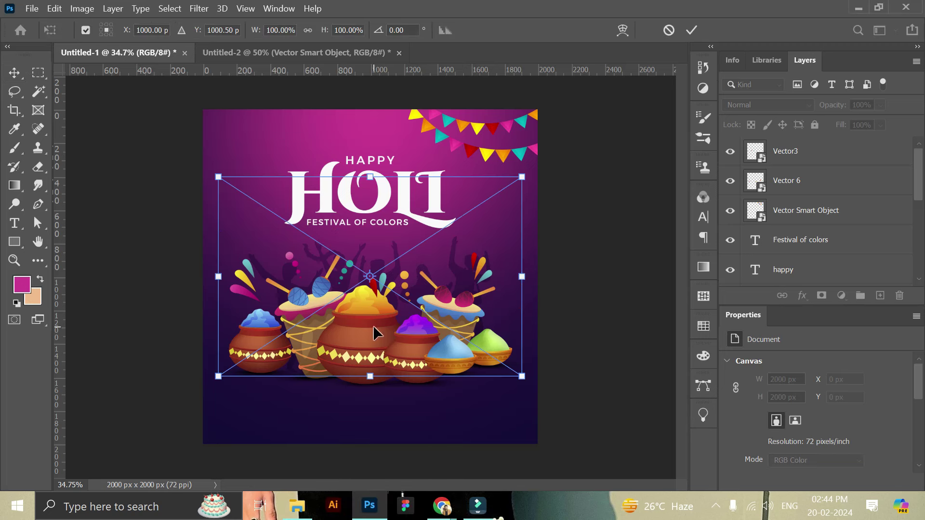
drag(371, 178, 364, 205)
key(Return)
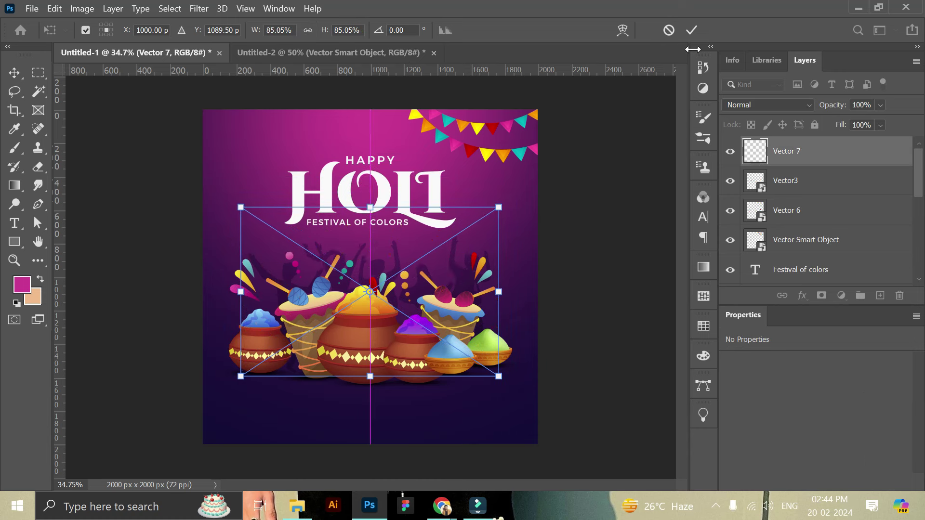
Restack Vector 7 above Vector 4 and move the Vector3 and Vector 6 layers behind the pots.
drag(831, 152, 808, 350)
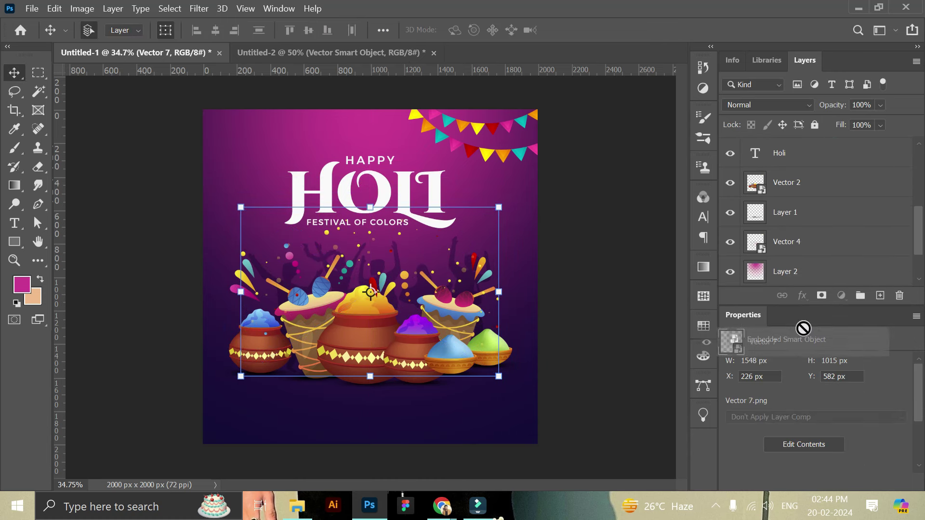
mouse_move(808, 350)
mouse_down()
mouse_move(781, 243)
mouse_move(800, 205)
mouse_up()
scroll(784, 245, up, 1)
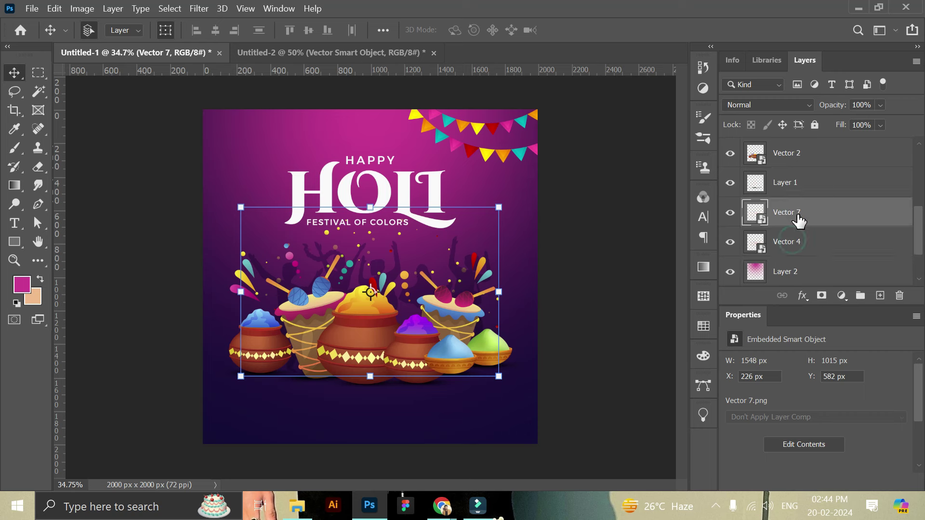
scroll(806, 226, up, 1)
scroll(806, 226, up, 3)
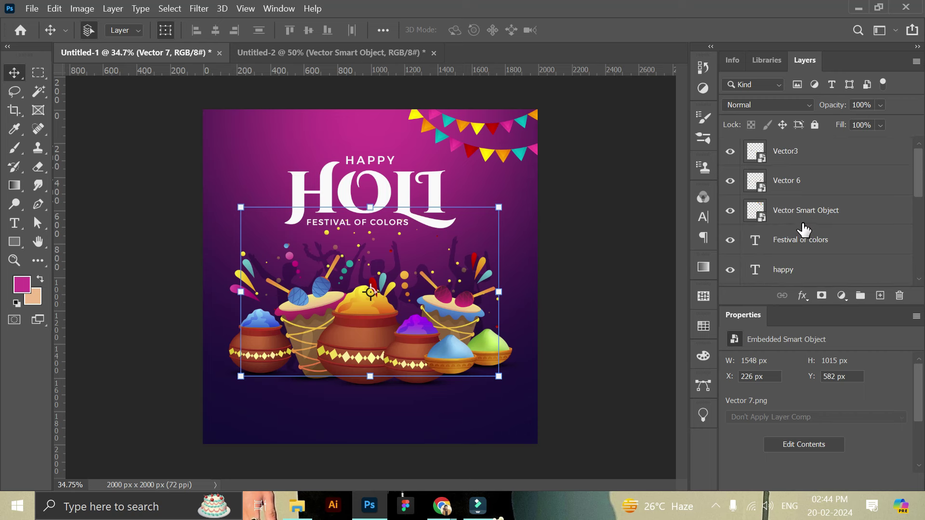
click(829, 151)
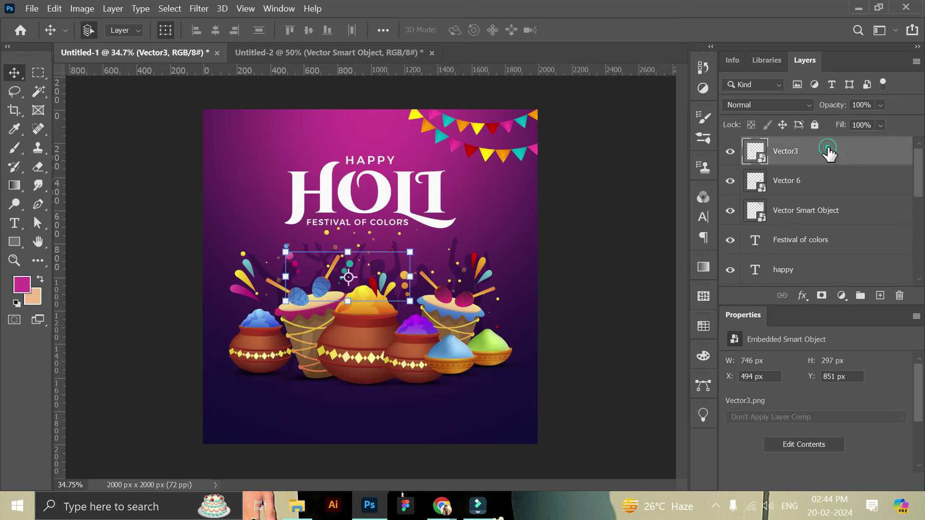
shift+click(813, 188)
drag(810, 198, 769, 209)
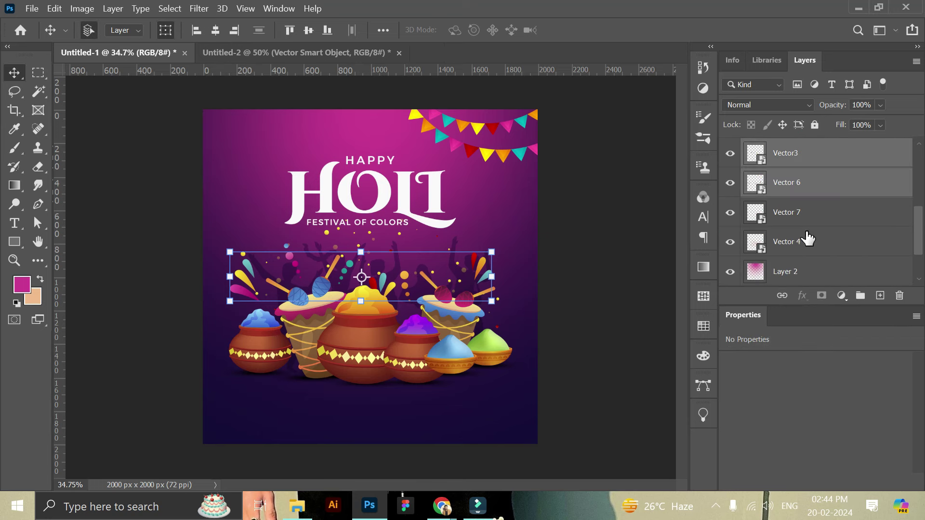
Select Vector 2 with its decoration layers and nudge the pots cluster slightly lower under the title.
shift+click(799, 249)
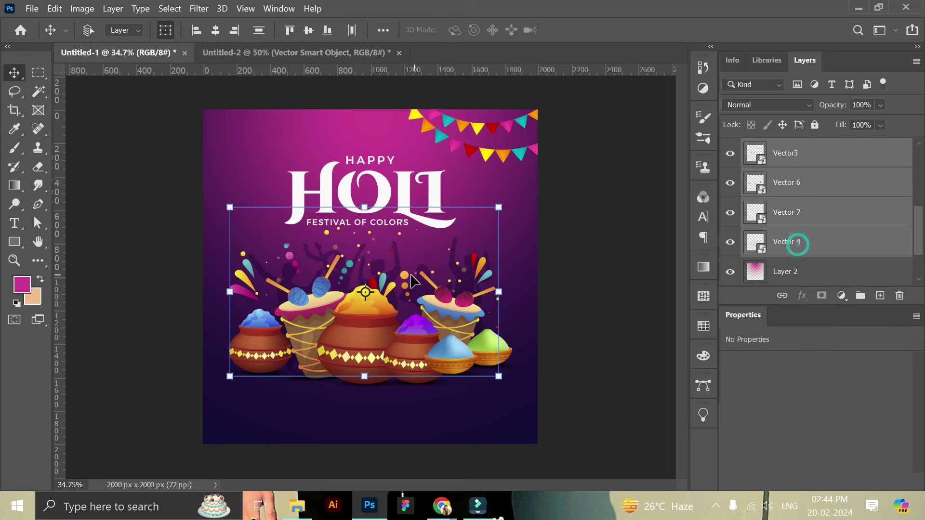
scroll(771, 217, up, 2)
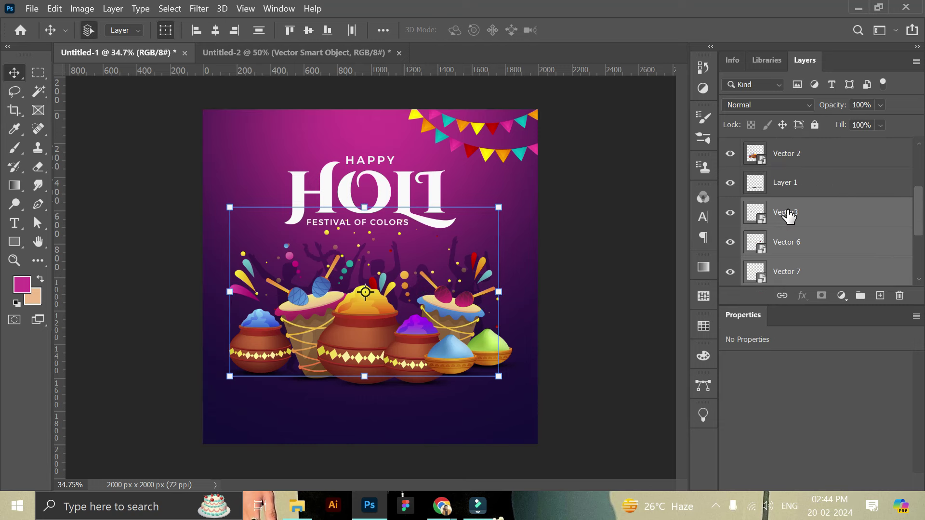
scroll(794, 166, up, 2)
shift+click(793, 155)
click(463, 337)
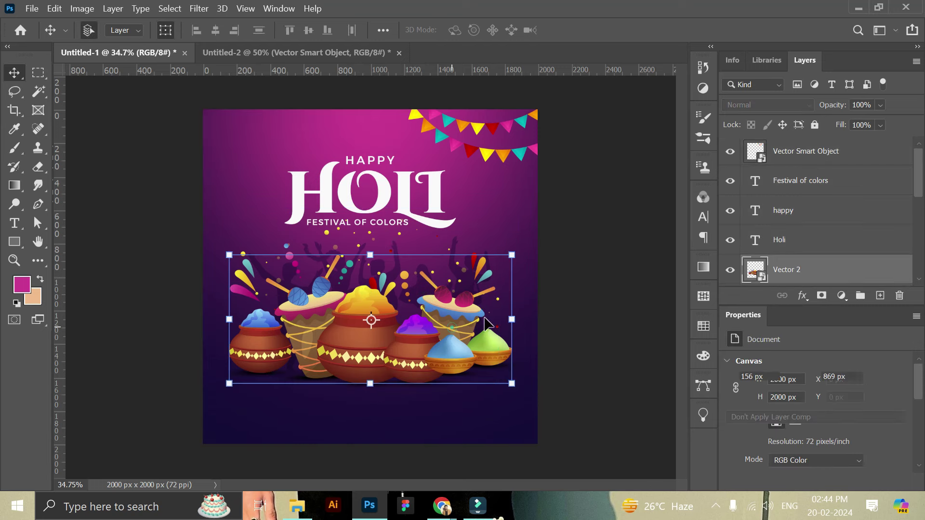
scroll(808, 250, down, 1)
scroll(807, 250, down, 2)
scroll(808, 251, down, 2)
shift+click(798, 270)
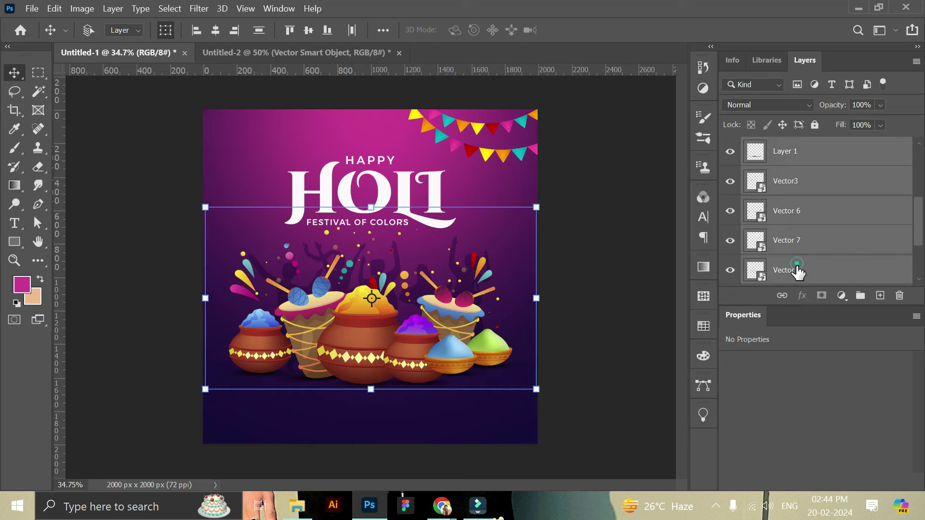
scroll(841, 252, down, 1)
drag(433, 319, 435, 326)
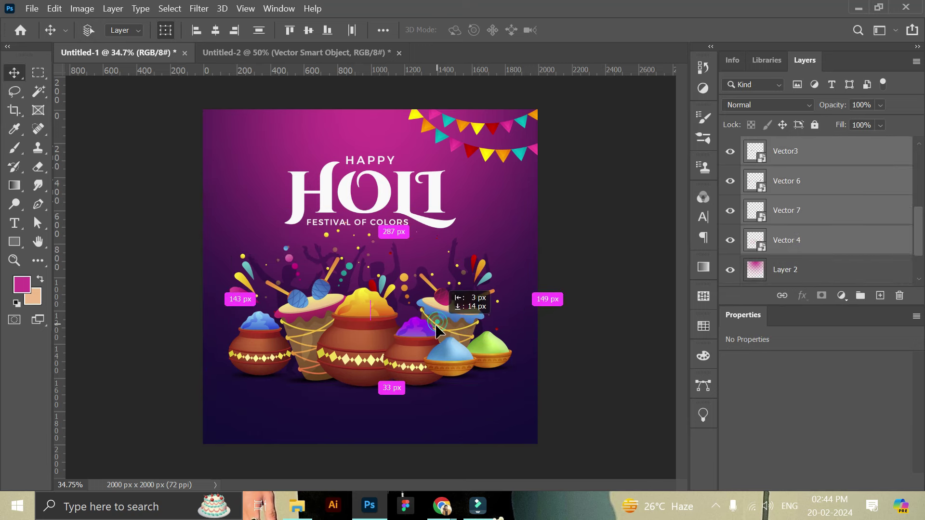
drag(435, 326, 445, 332)
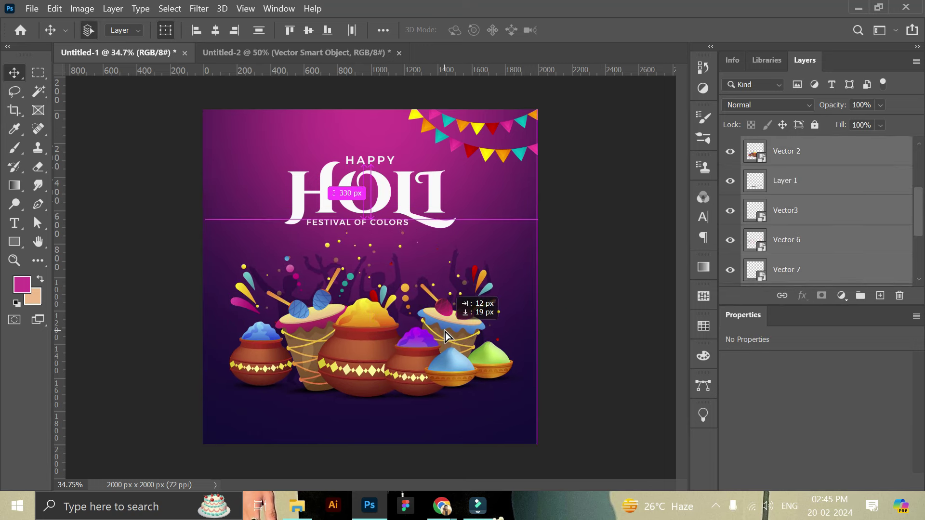
drag(445, 311, 446, 305)
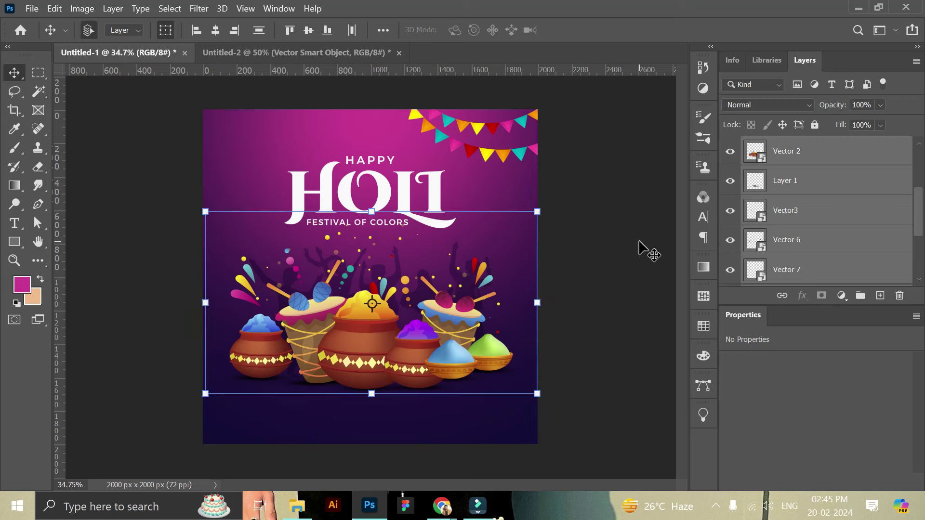
click(646, 247)
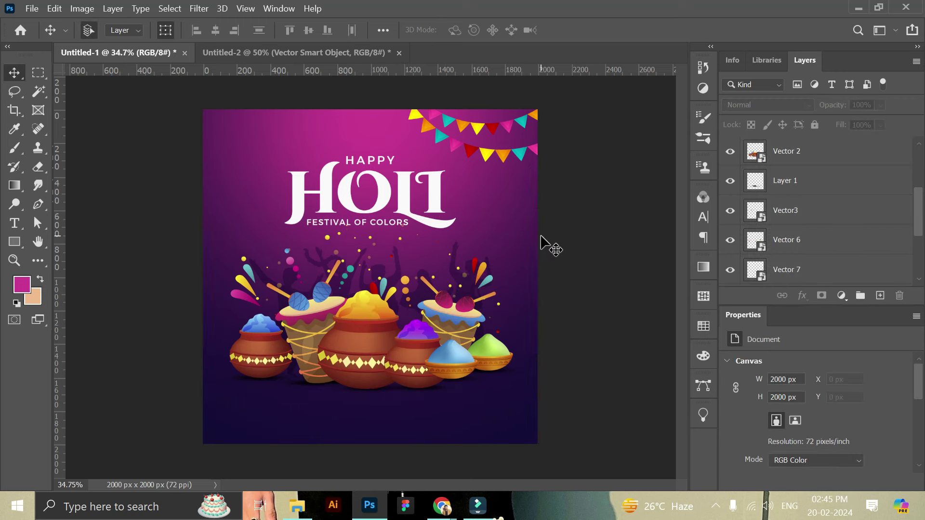
Bring the tagline text from Untitled-2 into the poster near the bottom.
click(334, 53)
mouse_move(463, 343)
mouse_down()
mouse_move(320, 127)
mouse_move(397, 383)
mouse_up()
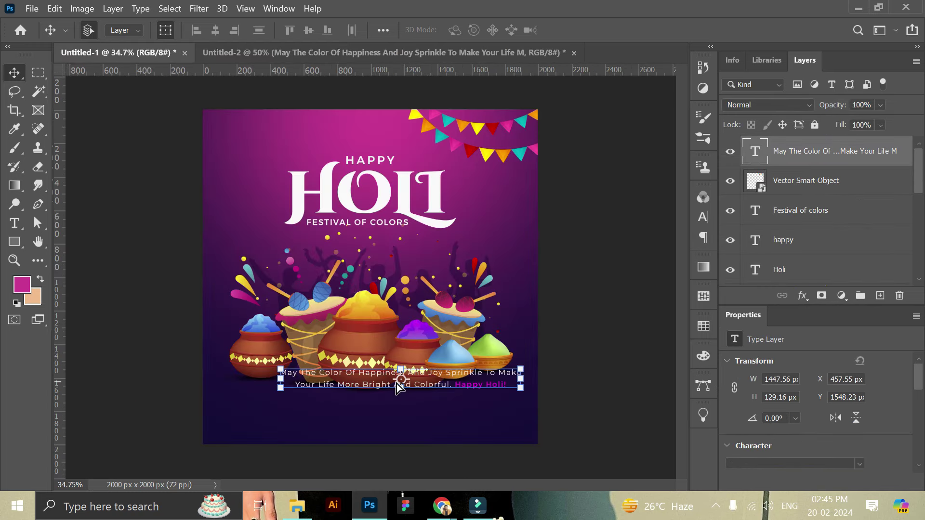
drag(455, 393, 418, 426)
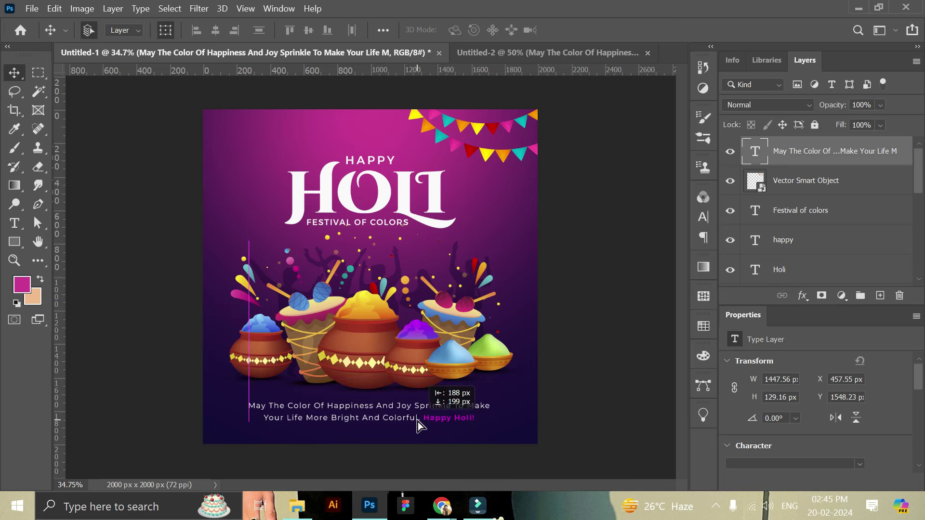
click(92, 405)
Add a vertical centre guide and centre the tagline on it beneath the pots.
drag(57, 405, 370, 406)
click(418, 415)
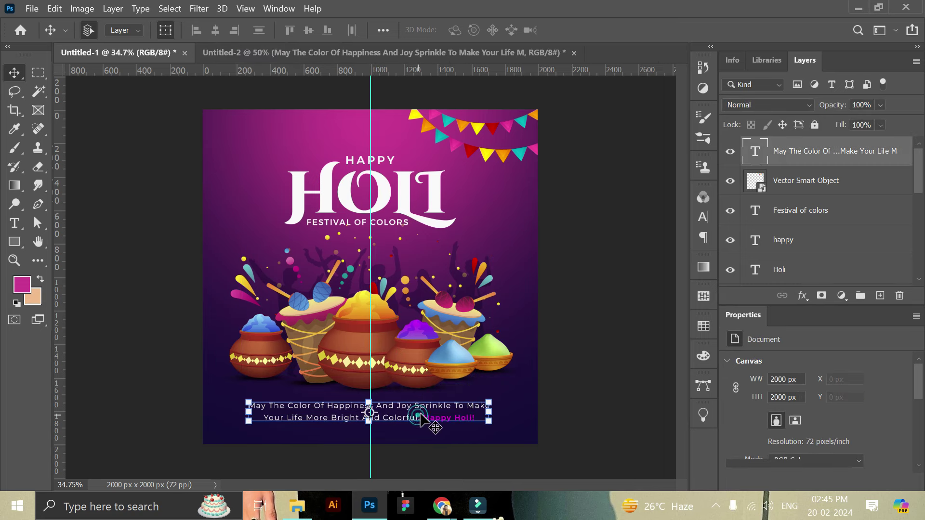
drag(422, 415, 417, 411)
click(610, 362)
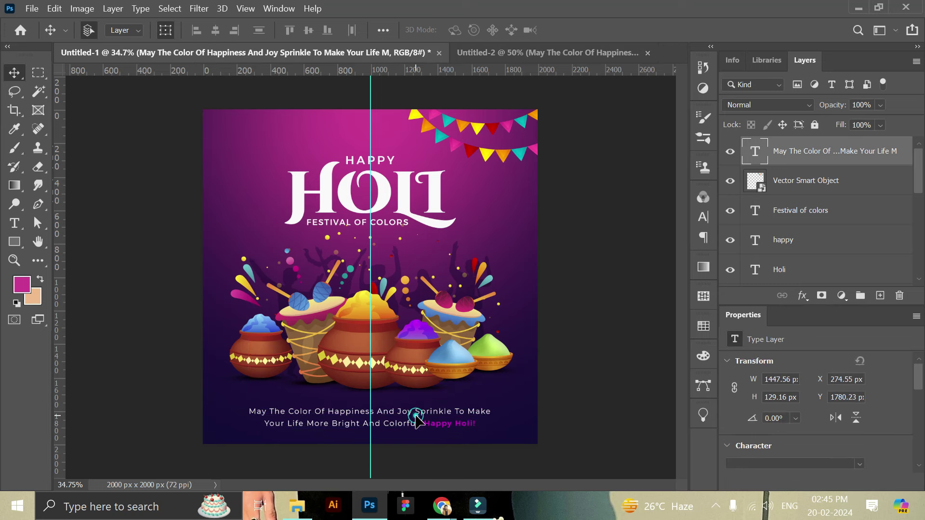
drag(418, 411, 417, 412)
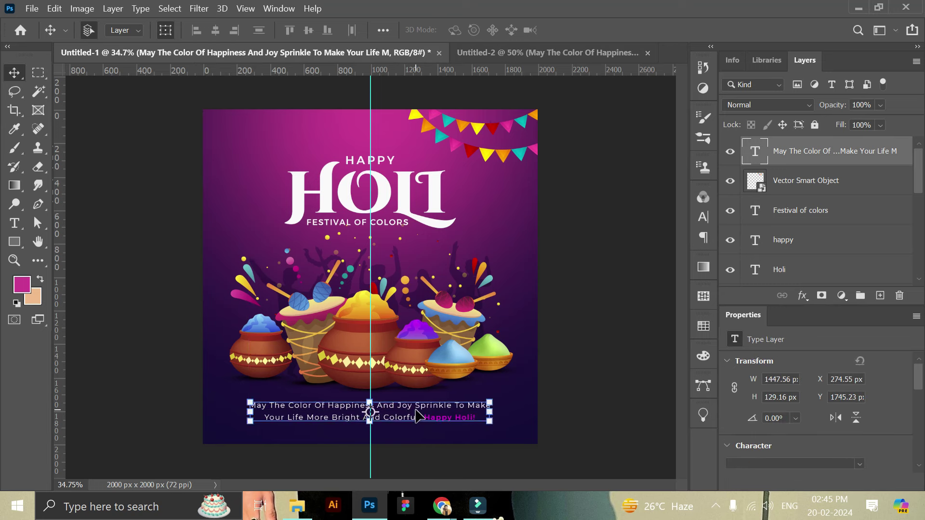
click(598, 371)
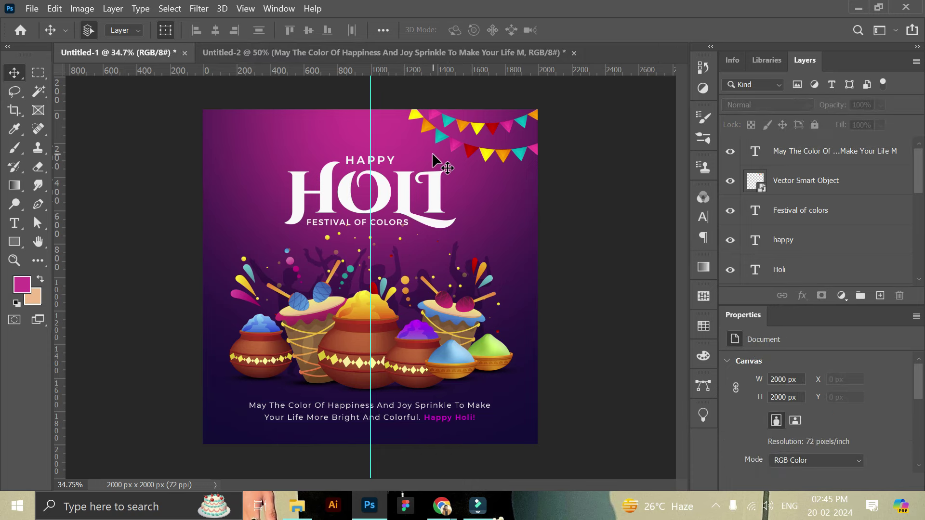
key(alt+Tab)
Place the Vector 5 pattern at the top right in Overlay mode, scaled to about 67%.
drag(405, 103, 521, 258)
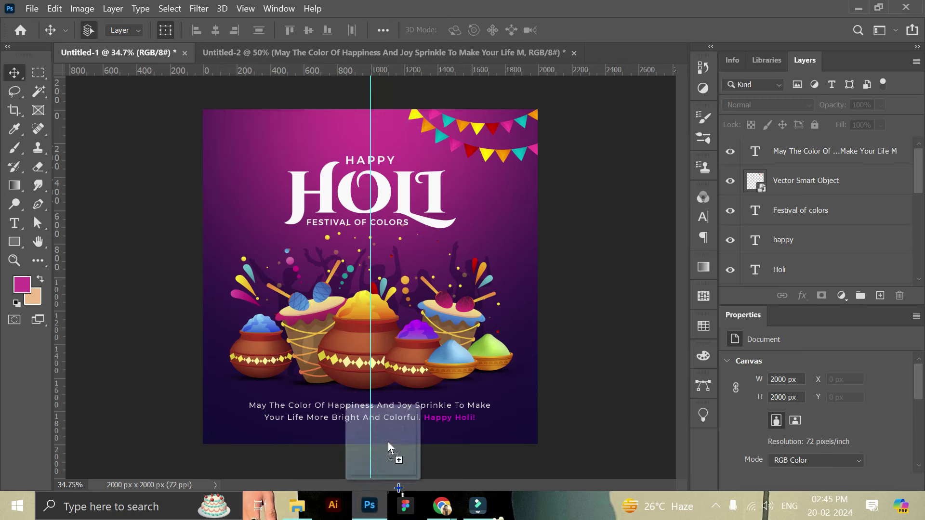
mouse_move(400, 280)
mouse_down()
mouse_move(622, 145)
mouse_move(603, 171)
mouse_up()
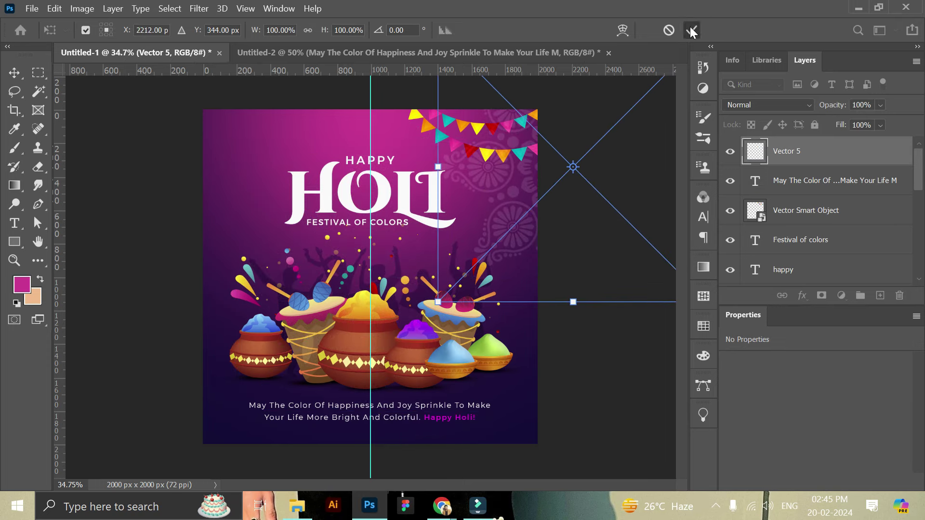
click(693, 31)
click(805, 106)
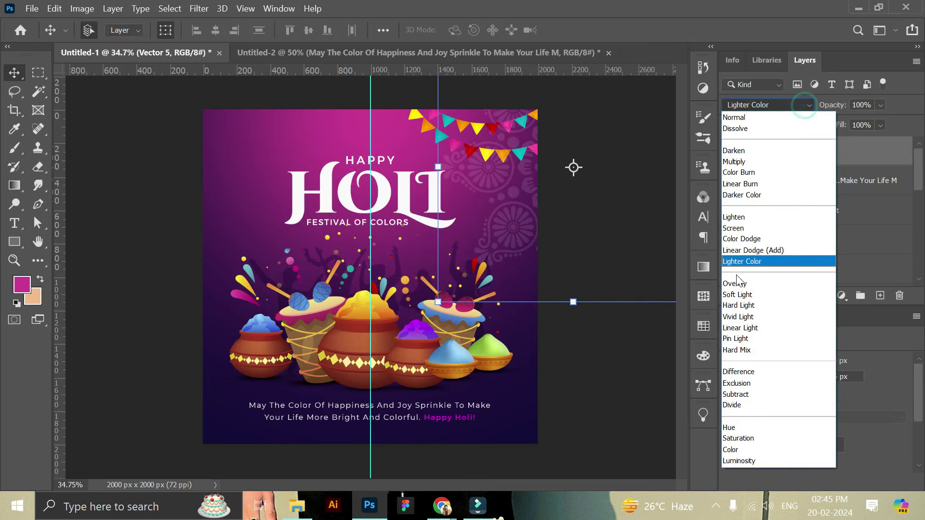
click(742, 281)
mouse_move(572, 282)
mouse_down()
mouse_move(564, 254)
mouse_move(574, 215)
mouse_up()
drag(579, 176, 544, 231)
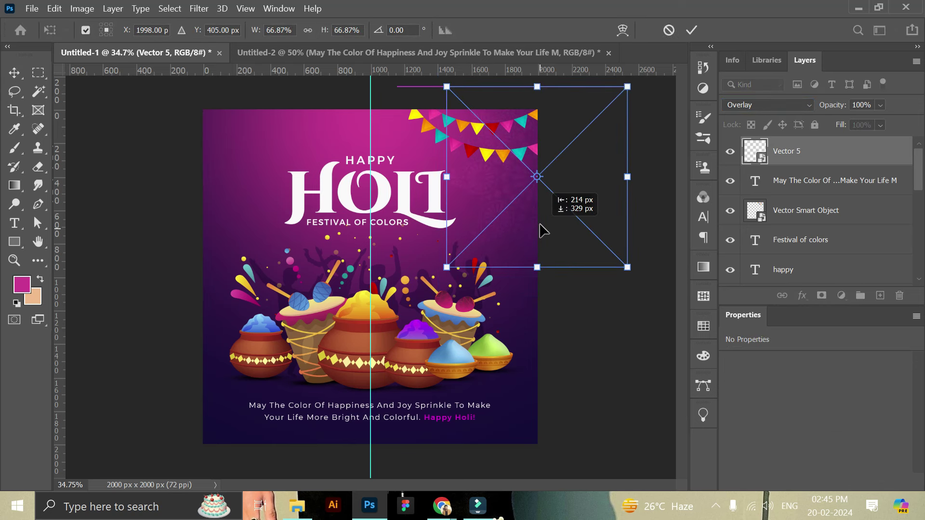
mouse_move(540, 224)
mouse_down()
mouse_move(532, 219)
mouse_move(533, 227)
mouse_up()
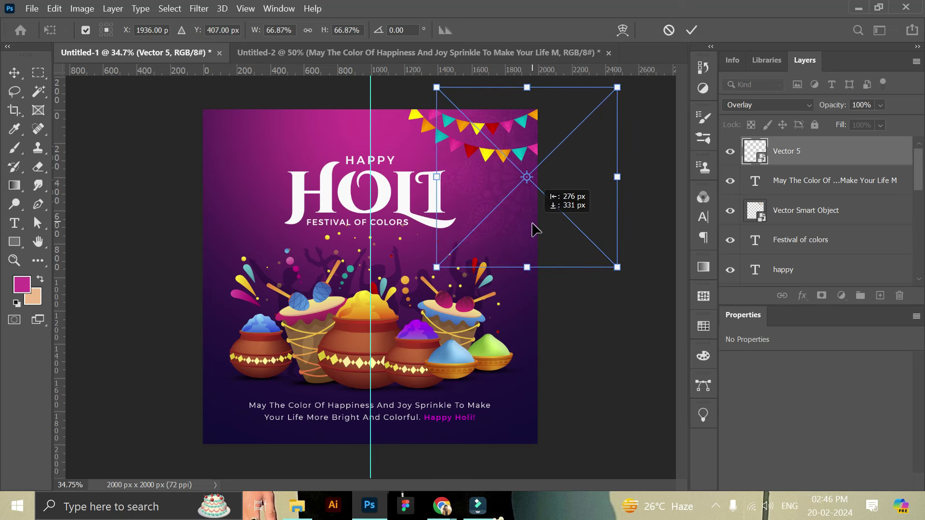
click(692, 30)
Lower the pattern layer in the stack, duplicate it, and move the copy to the poster's left.
mouse_move(811, 160)
mouse_down()
mouse_move(811, 341)
mouse_move(797, 272)
mouse_move(805, 141)
mouse_move(776, 412)
mouse_move(810, 354)
mouse_move(795, 202)
mouse_up()
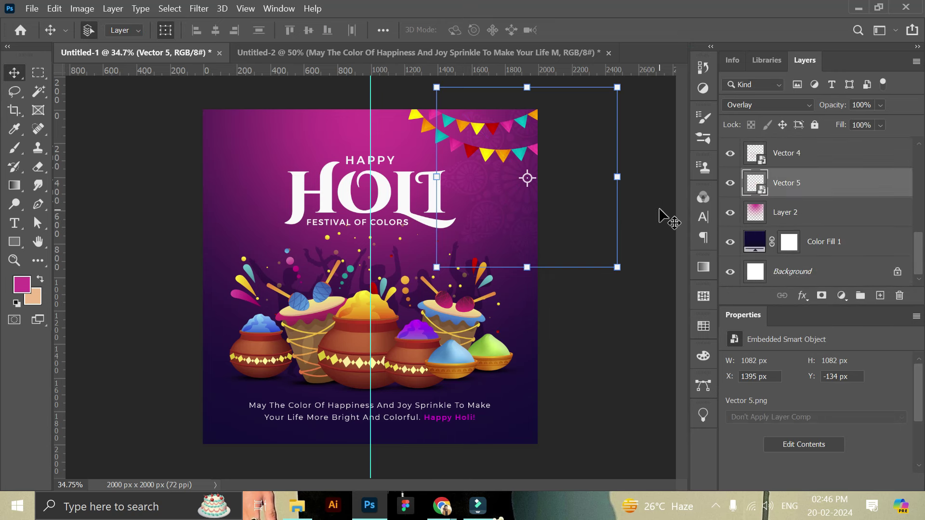
click(804, 190)
key(ctrl+j)
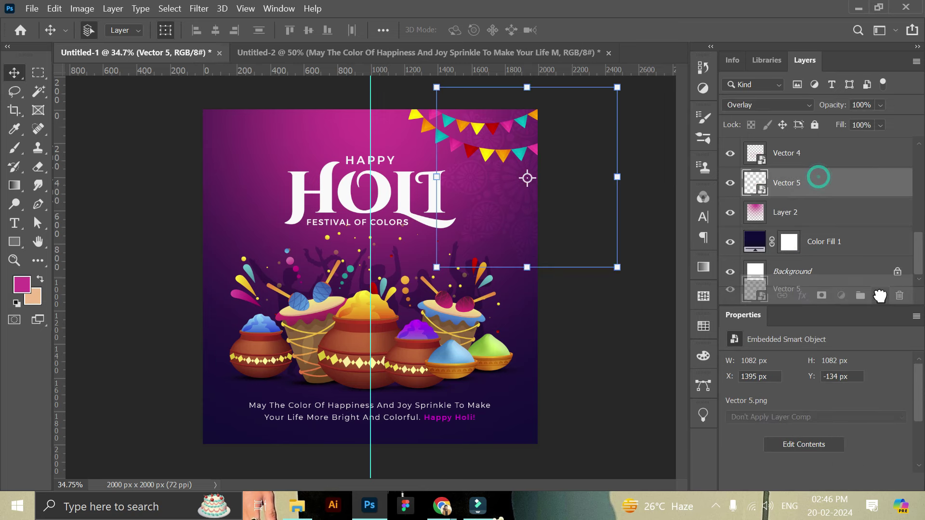
mouse_move(506, 195)
mouse_down()
mouse_move(158, 191)
mouse_move(149, 233)
mouse_move(163, 225)
mouse_move(619, 231)
mouse_move(400, 51)
mouse_move(283, 231)
mouse_move(232, 248)
mouse_move(155, 50)
mouse_move(197, 158)
mouse_up()
mouse_move(240, 137)
mouse_down()
mouse_move(232, 138)
mouse_move(260, 138)
mouse_up()
Zoom into the logo area and add left and top margin guides.
click(14, 261)
click(274, 138)
click(15, 73)
drag(62, 164, 215, 204)
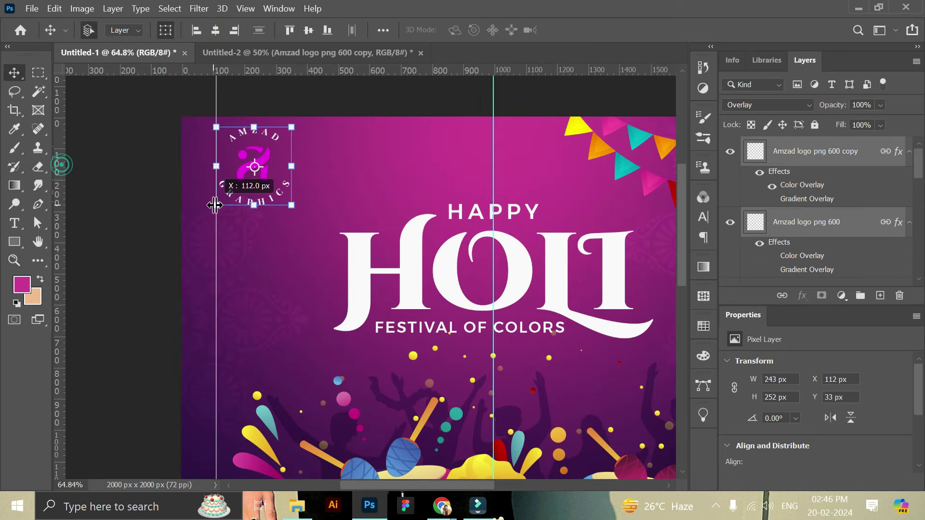
drag(253, 70, 241, 171)
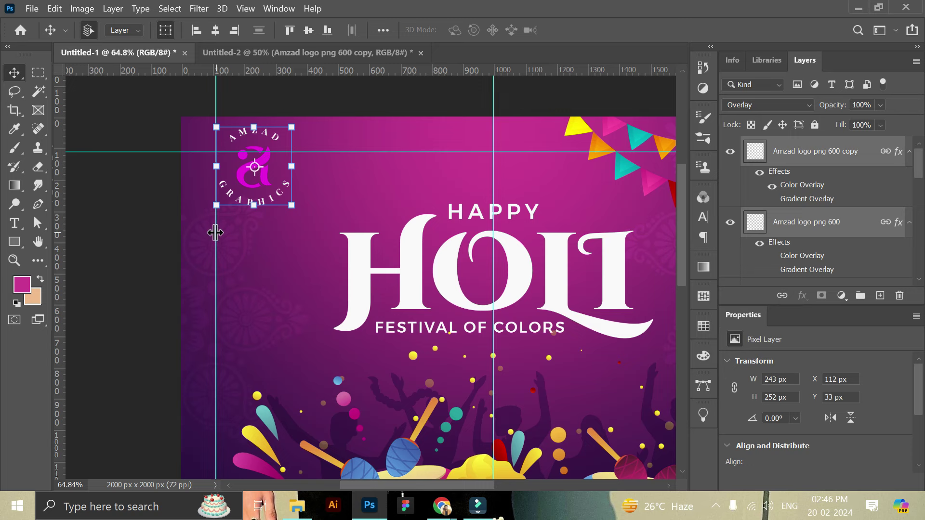
alt+scroll(213, 151, up, 1)
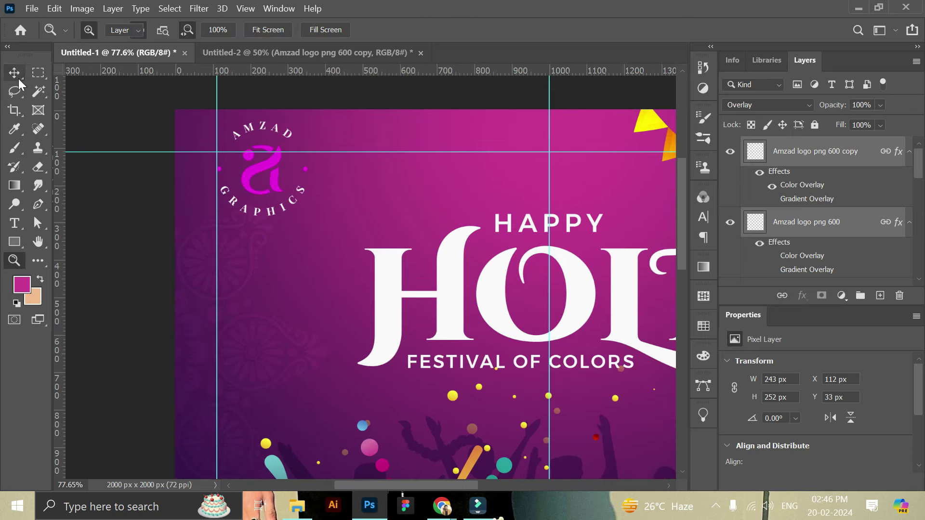
drag(276, 183, 276, 195)
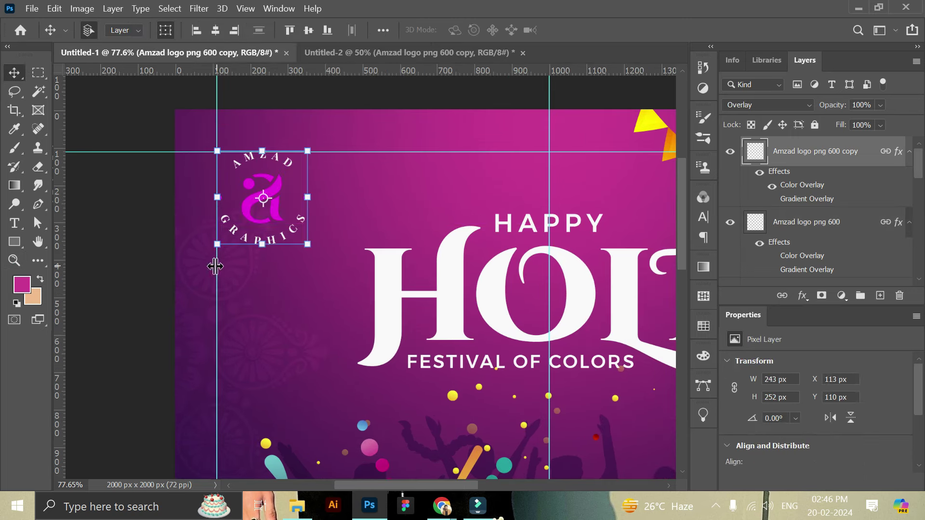
click(361, 89)
Adjust the margin guides and align the logo against them.
drag(345, 151, 347, 142)
drag(218, 212, 208, 183)
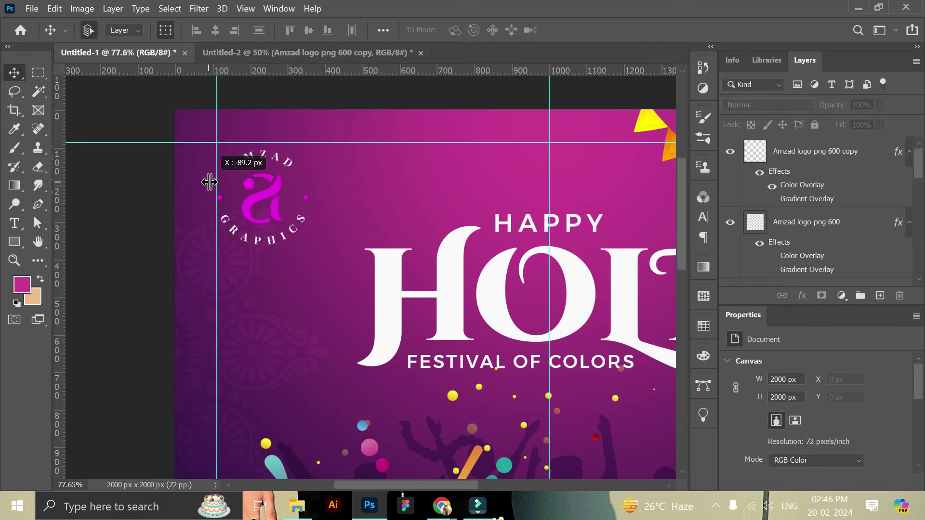
mouse_move(268, 189)
mouse_down()
mouse_move(255, 191)
mouse_move(268, 175)
mouse_up()
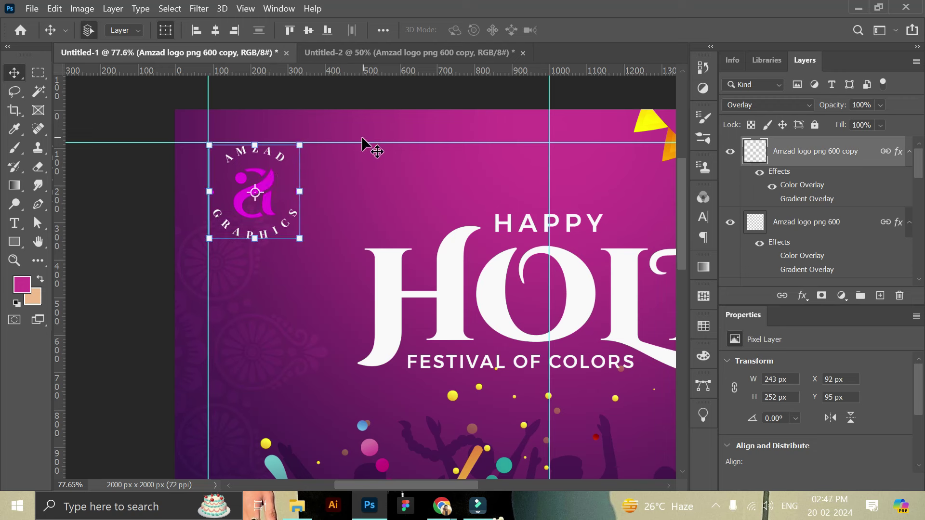
drag(358, 143, 357, 146)
drag(272, 175, 274, 181)
click(197, 234)
drag(210, 238, 214, 236)
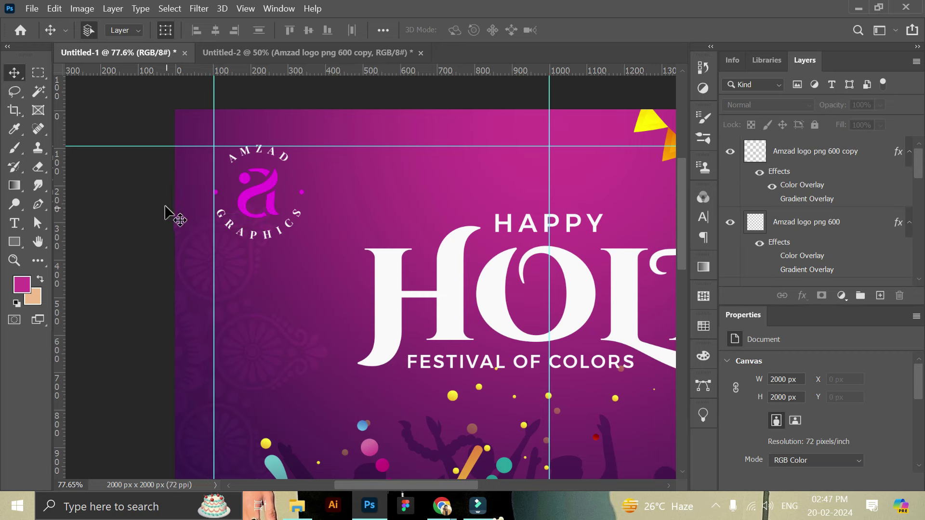
Snap the logo onto the guide crossing at X 103, Y 101 and check it zoomed out.
click(14, 260)
drag(281, 159, 309, 159)
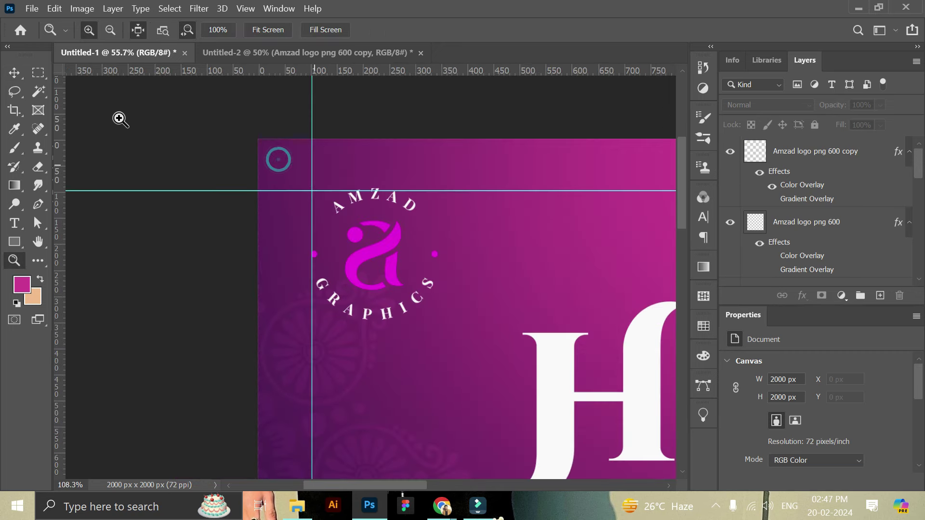
click(14, 73)
drag(394, 238, 395, 242)
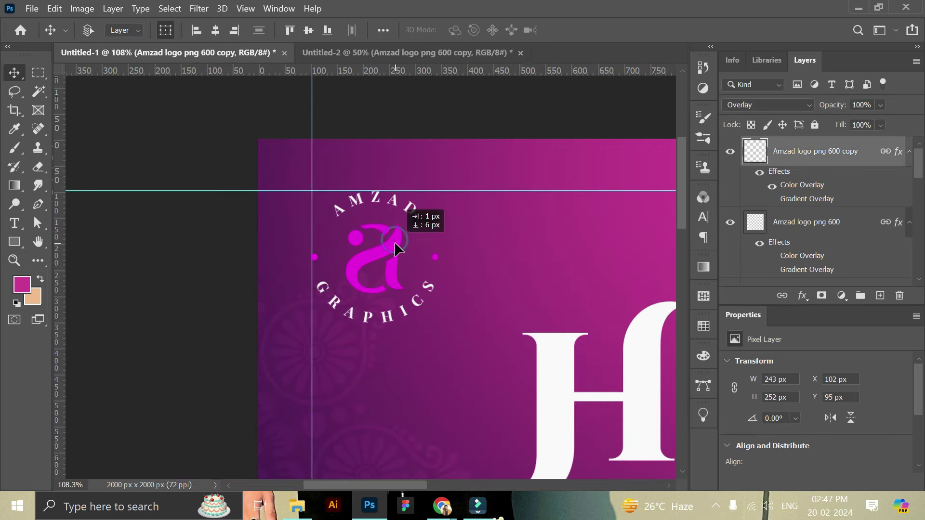
click(14, 260)
scroll(492, 260, down, 5)
scroll(225, 180, up, 3)
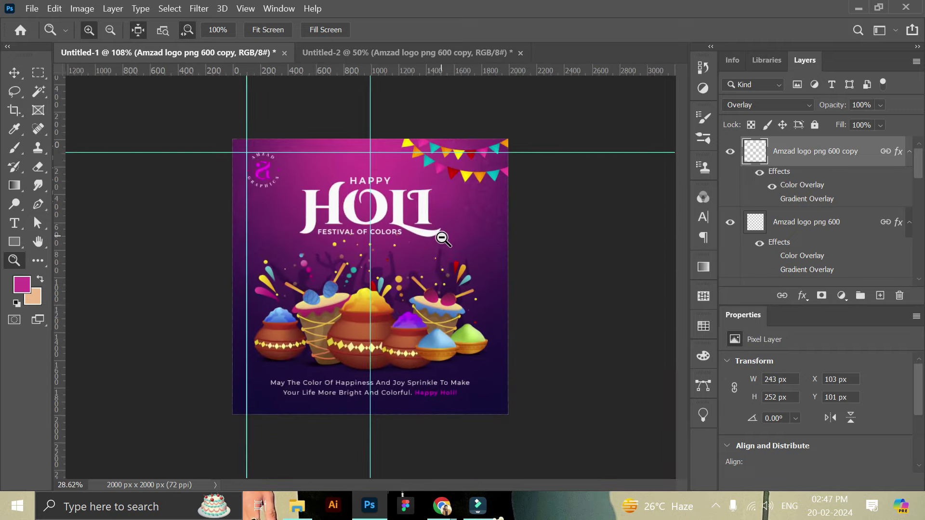
click(16, 75)
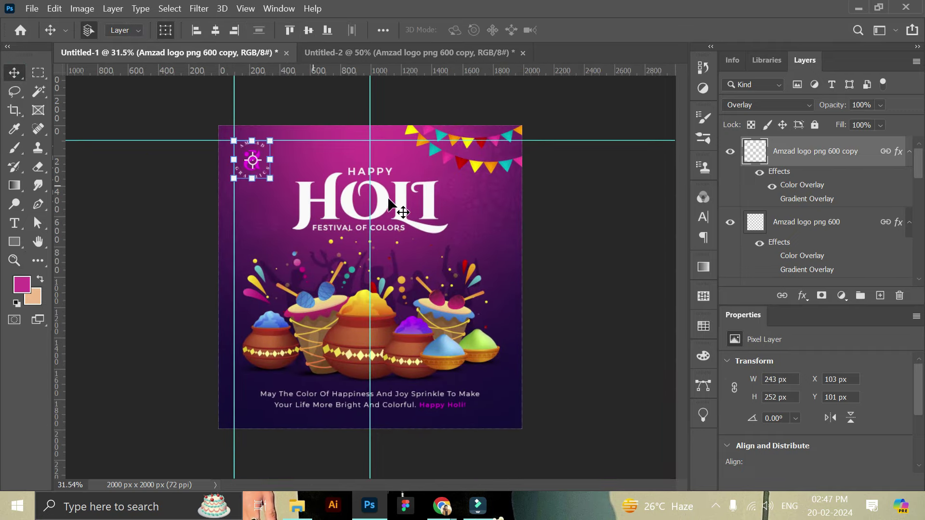
click(598, 212)
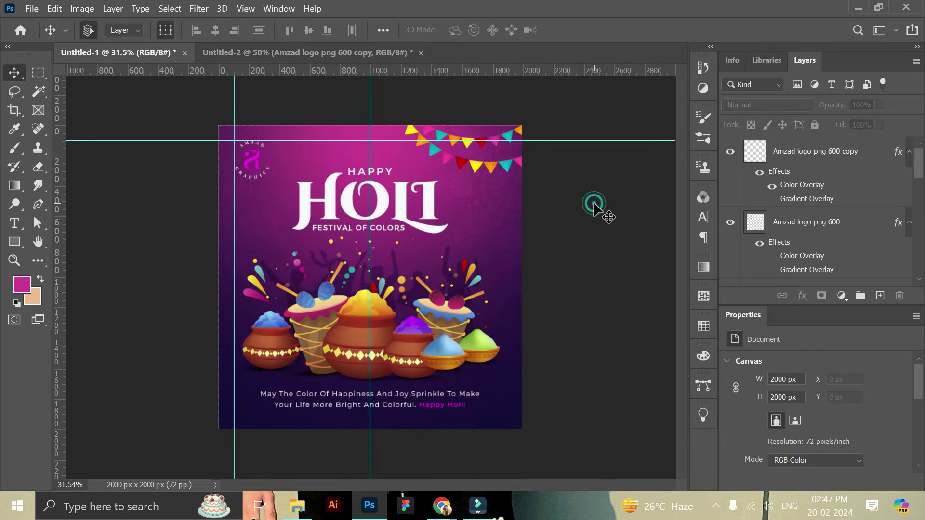
click(448, 265)
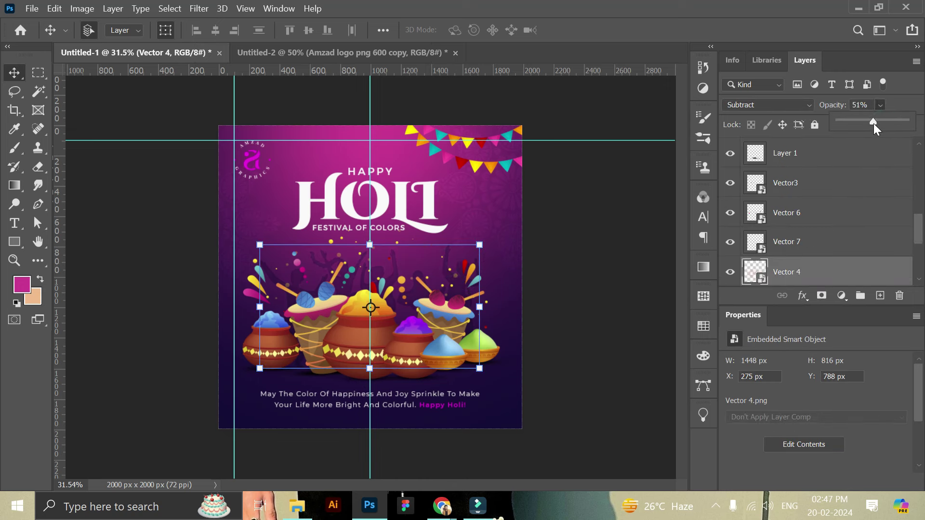
Raise the Vector 4 pots opacity to 43% and nudge the tagline text up slightly.
drag(866, 124, 869, 124)
click(594, 249)
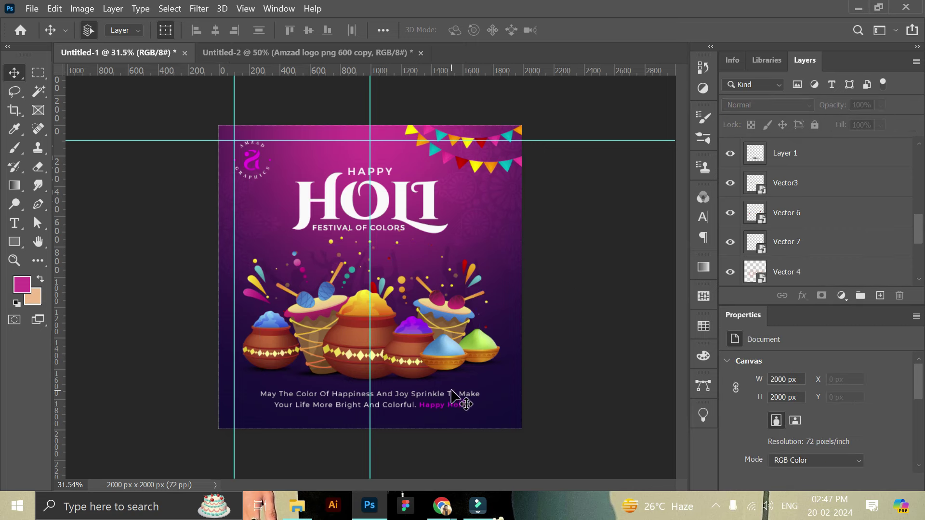
click(414, 395)
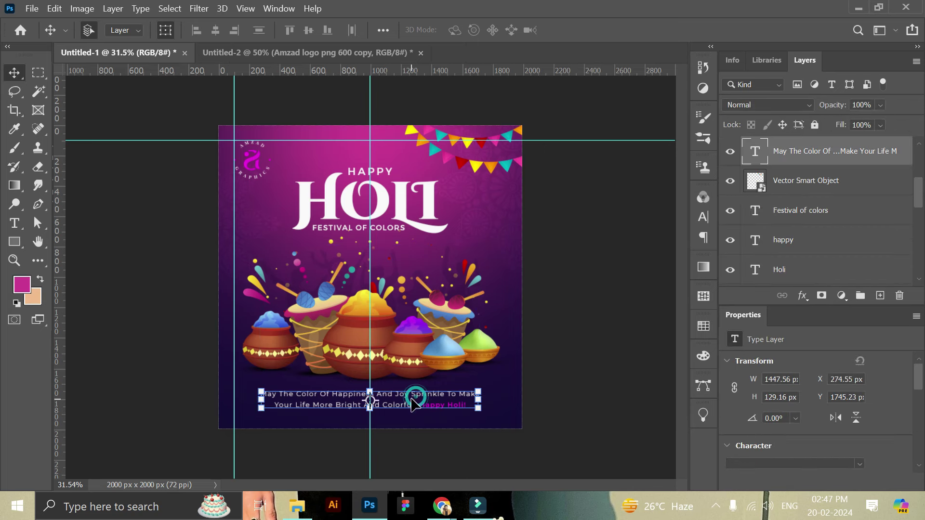
drag(412, 396, 412, 395)
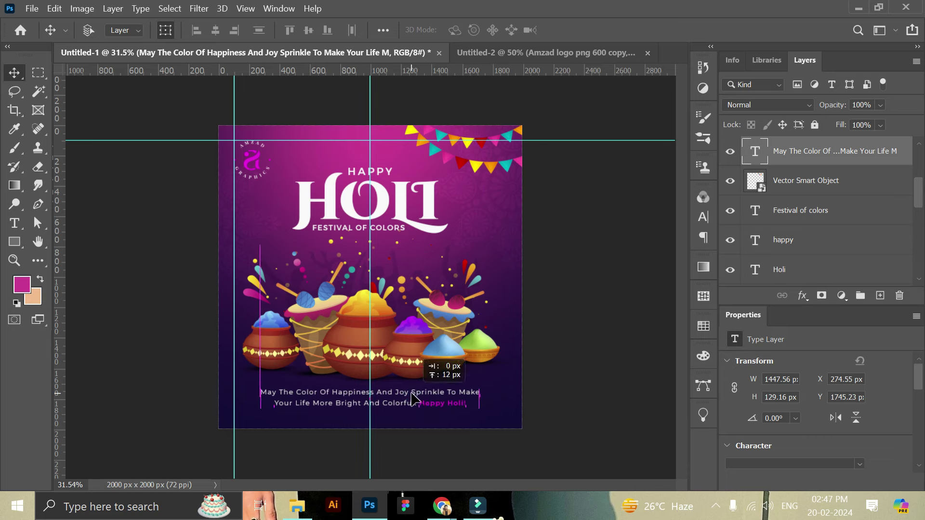
click(436, 222)
Colour the H of HOLI orange and the O yellow, sampled from the bunting.
double_click(424, 215)
click(346, 204)
drag(300, 203, 340, 204)
click(578, 30)
click(419, 140)
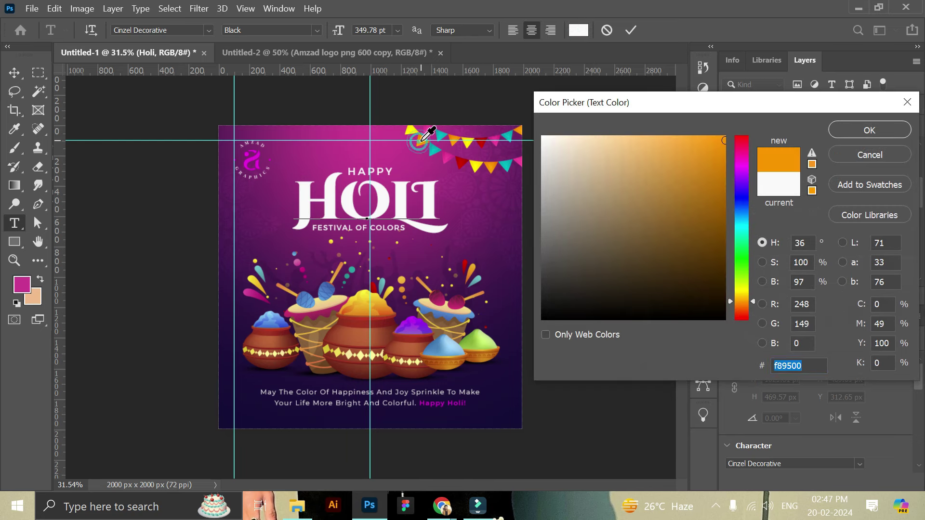
click(892, 128)
drag(341, 204, 390, 205)
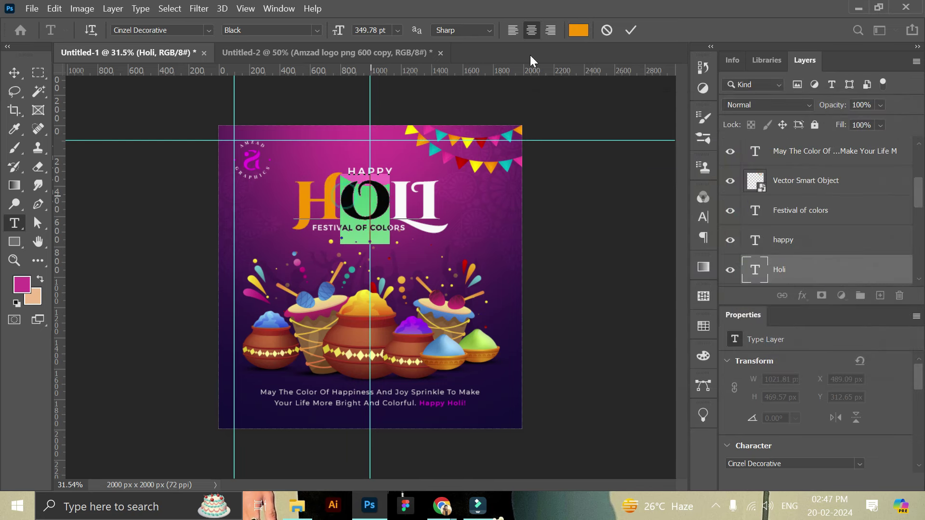
click(578, 30)
click(470, 141)
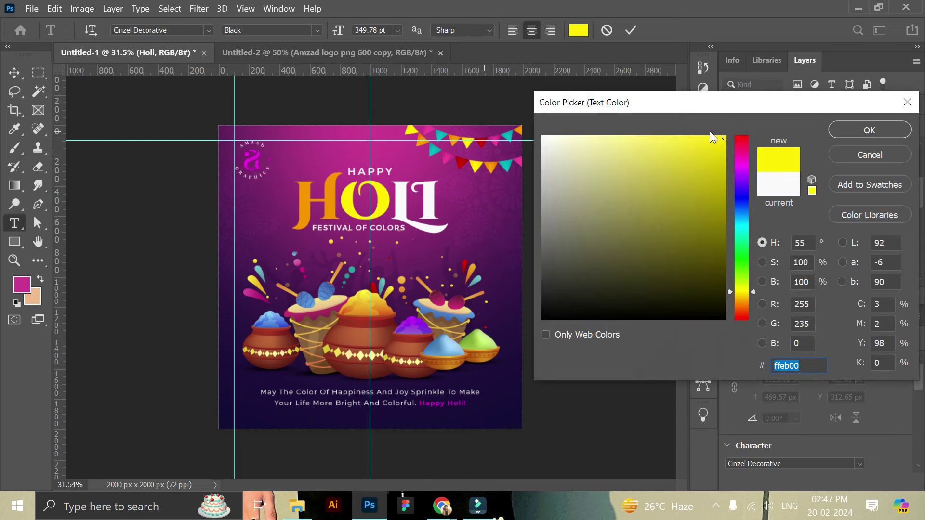
click(857, 129)
Colour the L teal and the I bright pink f13599, then commit the title edit.
drag(390, 205, 413, 207)
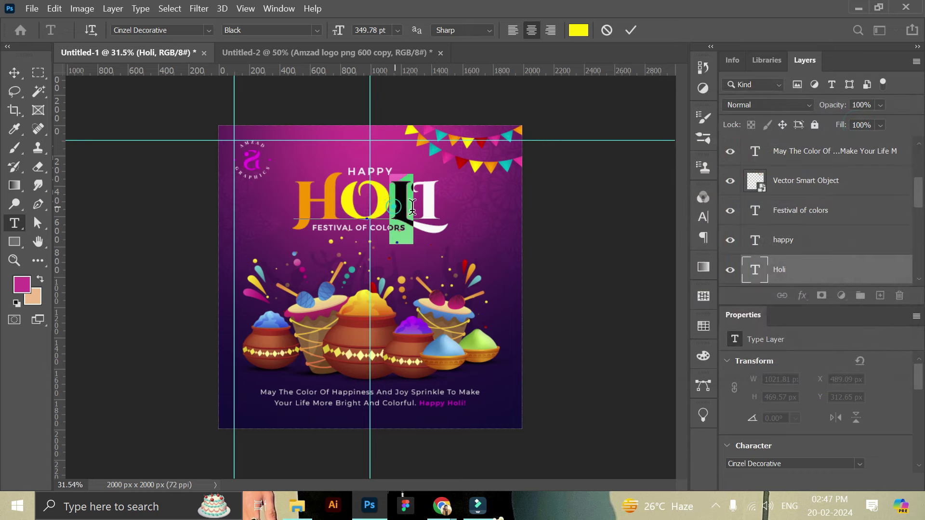
click(578, 30)
click(506, 137)
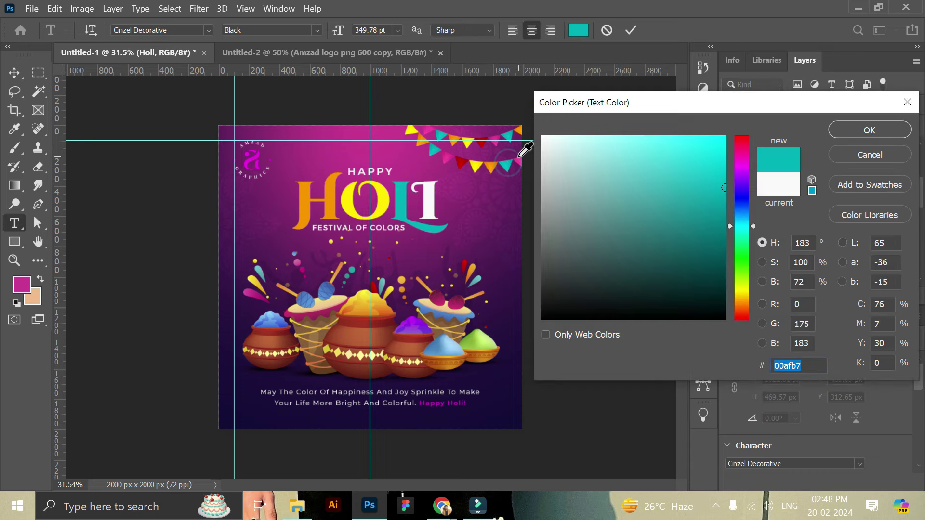
click(863, 129)
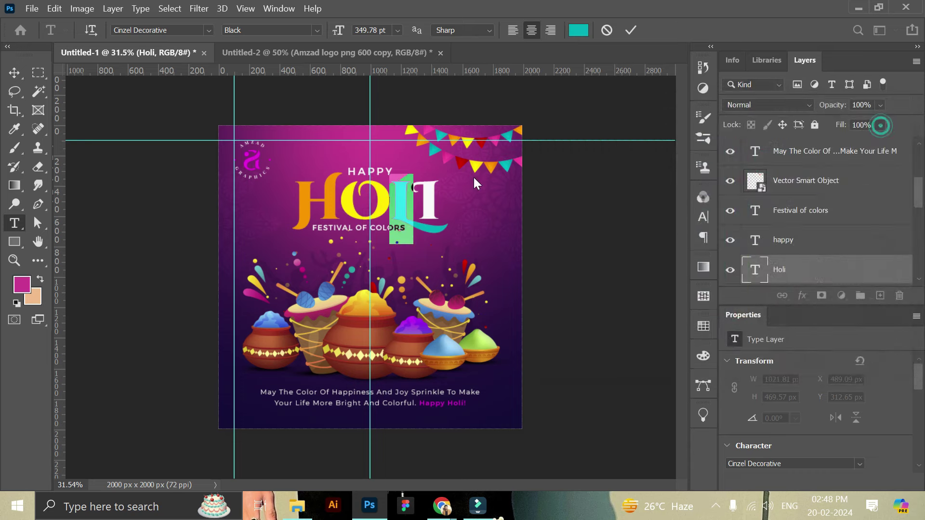
drag(413, 195, 438, 195)
click(579, 29)
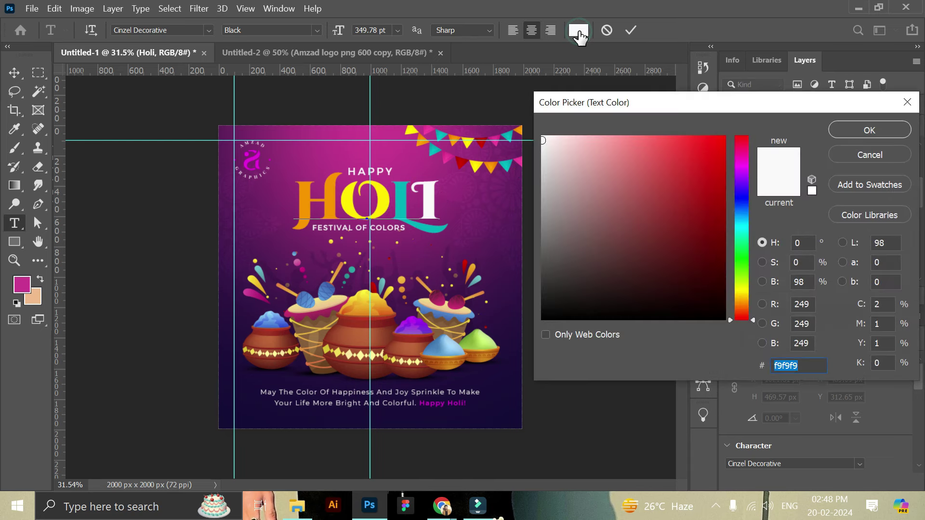
click(498, 138)
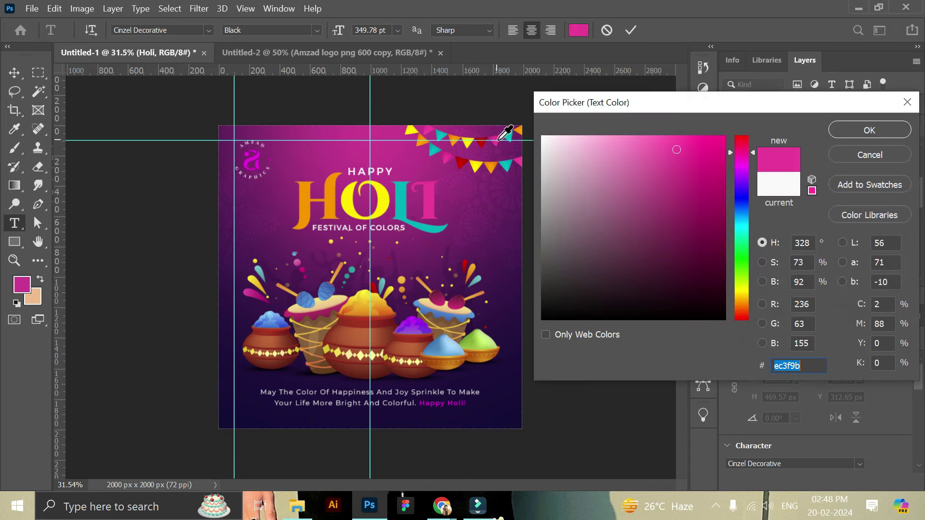
drag(676, 149, 686, 147)
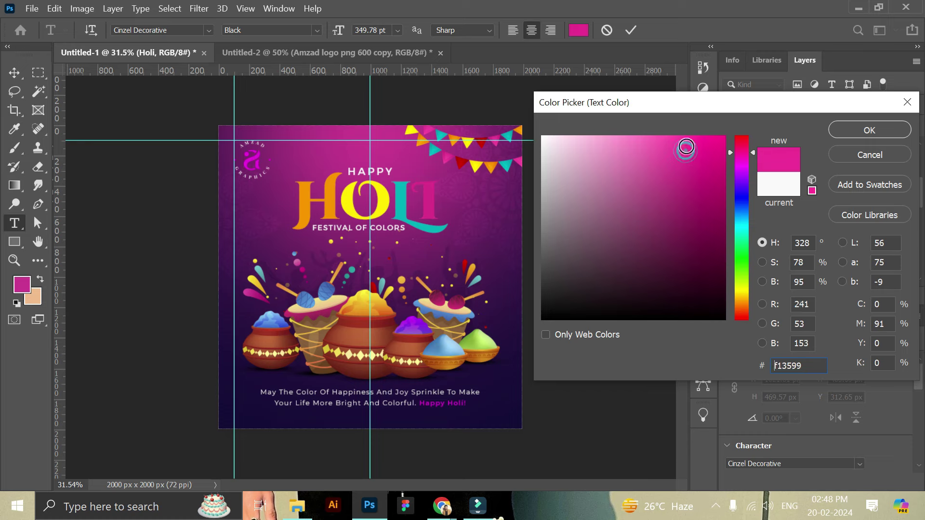
click(869, 133)
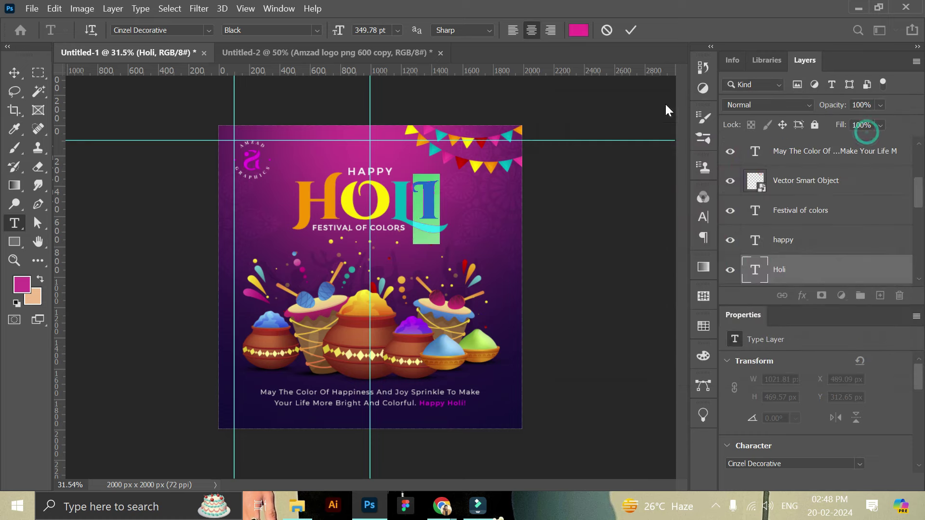
click(632, 31)
key(z)
click(380, 269)
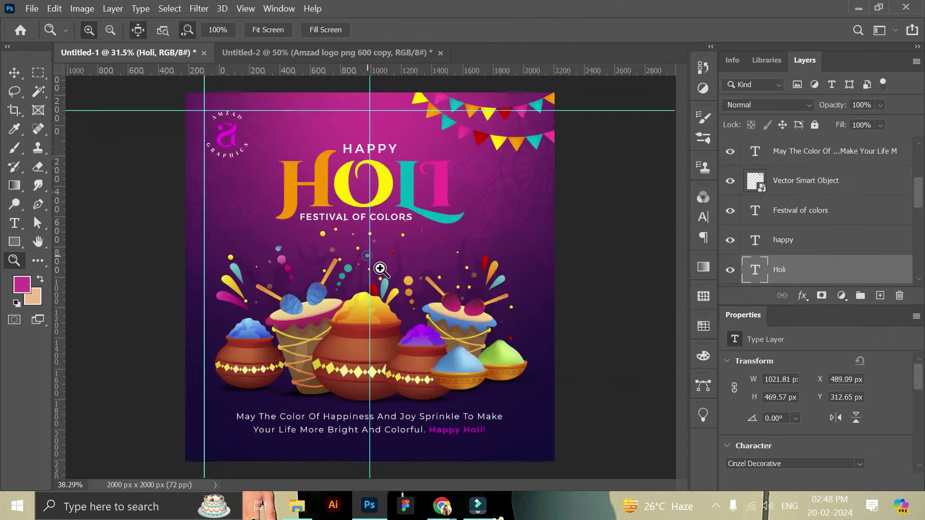
Move the Vector 7 colour-pots artwork down about 20 px.
key(v)
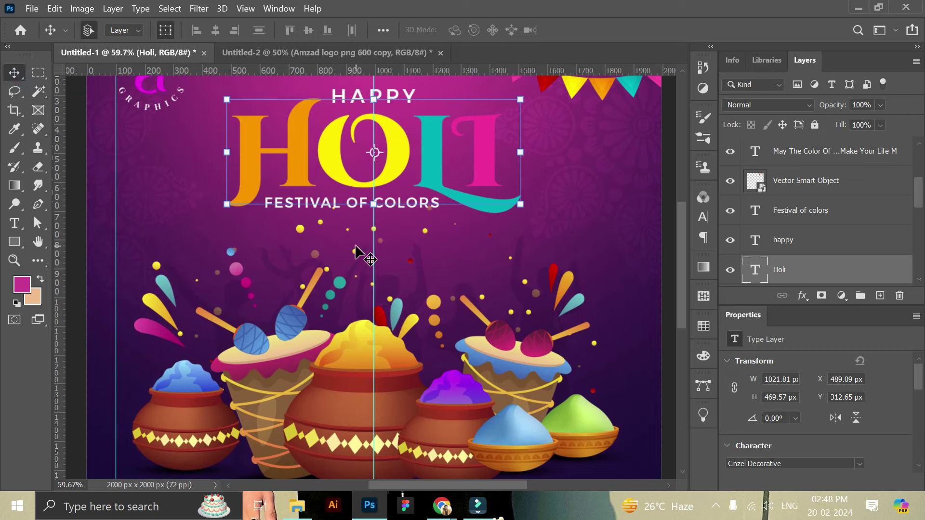
drag(354, 254, 355, 268)
scroll(354, 334, down, 1)
scroll(348, 336, down, 1)
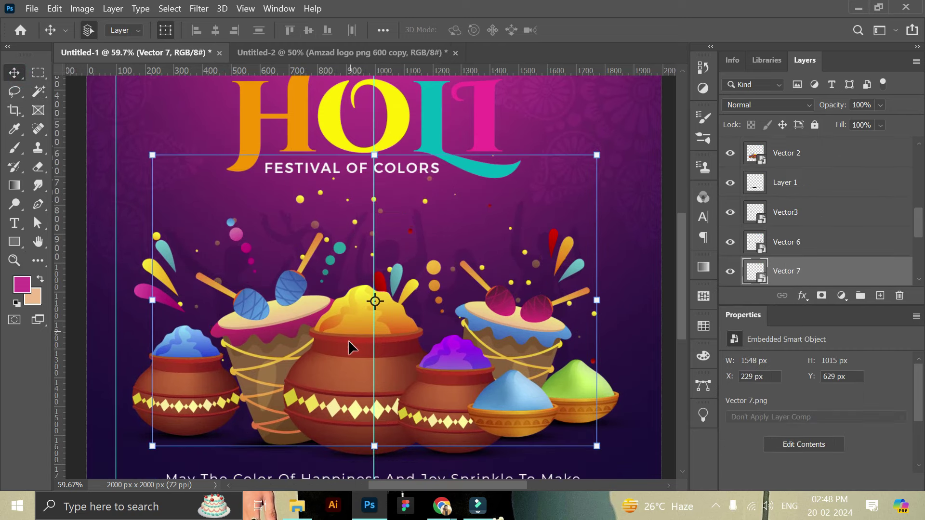
scroll(407, 342, down, 1)
Rasterize the Vector 4 pots layer and erase a little of its lower edge.
click(236, 419)
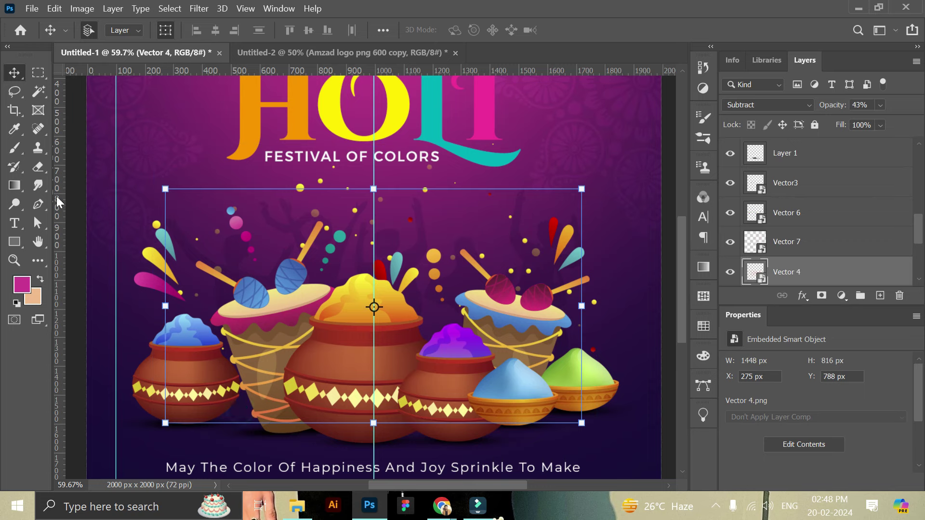
click(38, 167)
click(246, 436)
click(488, 217)
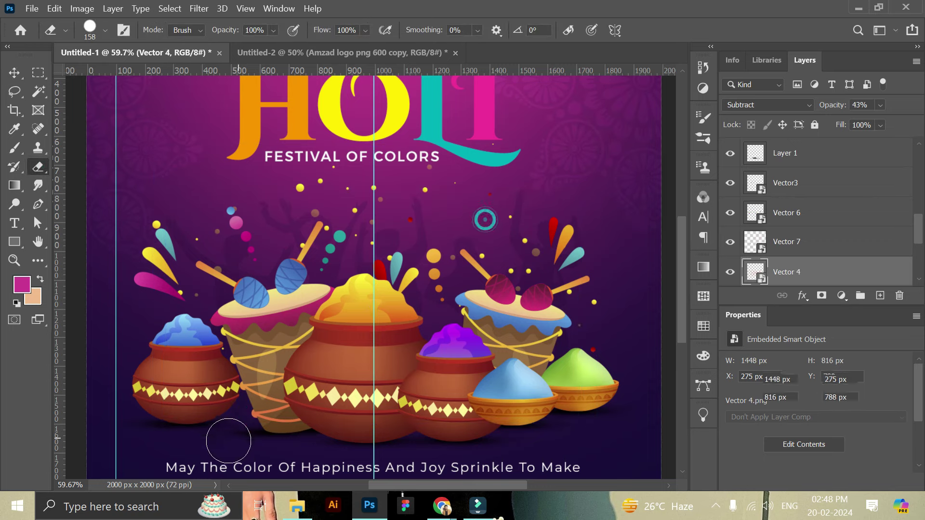
click(14, 260)
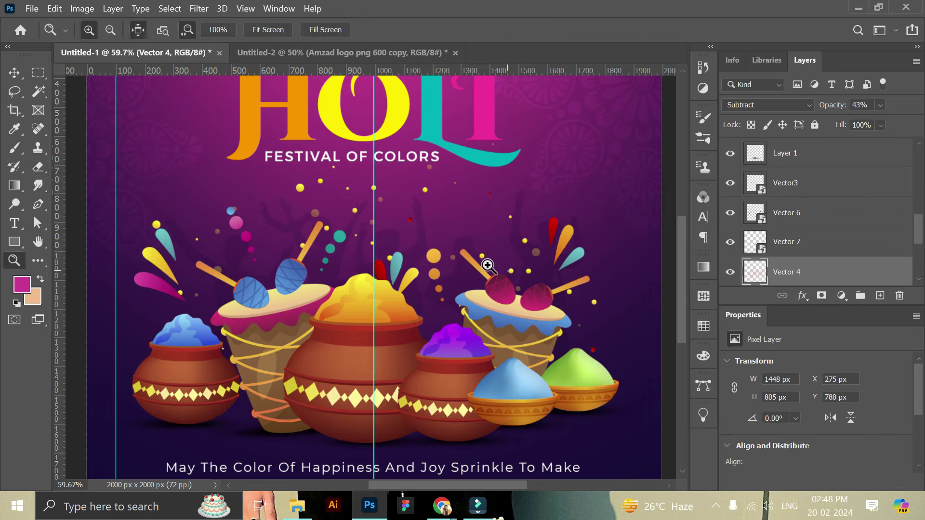
drag(502, 269, 494, 212)
key(v)
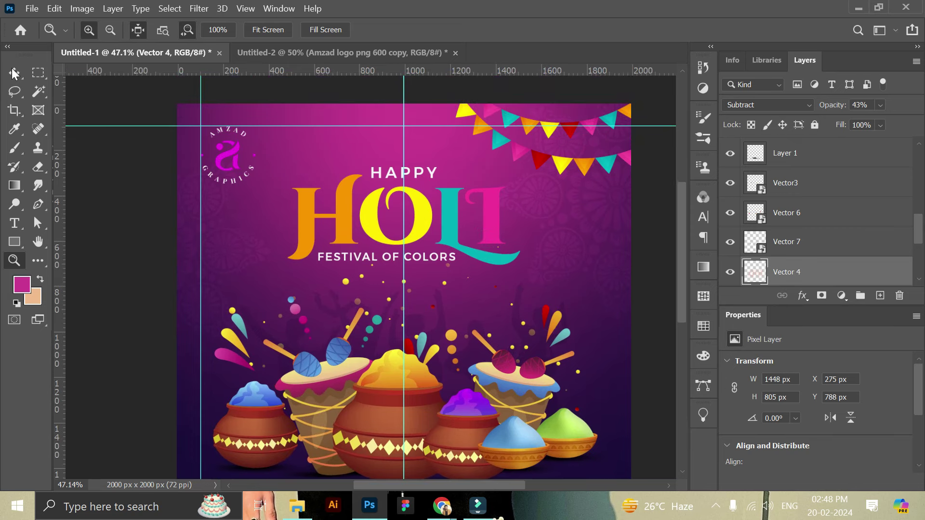
click(645, 207)
In FESTIVAL OF COLORS, colour letters orange and yellow sampled from the bunting.
click(436, 259)
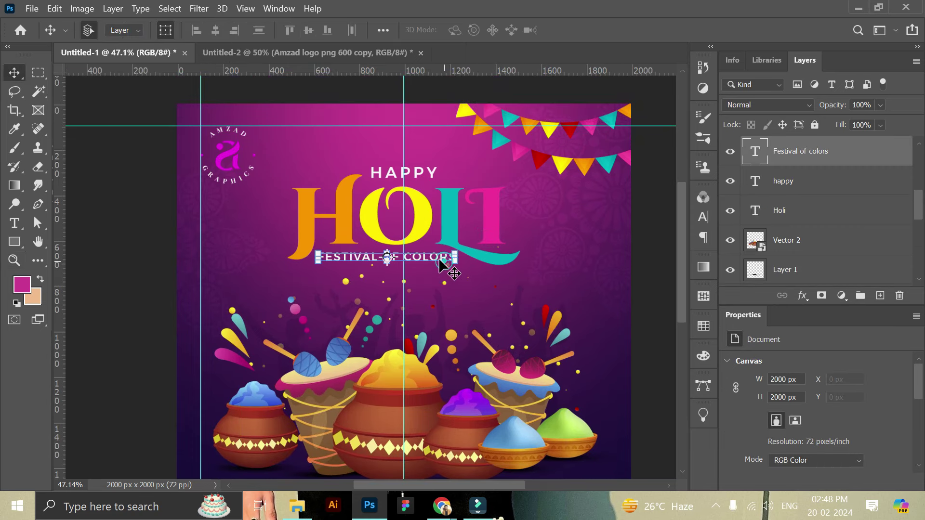
double_click(436, 258)
click(408, 257)
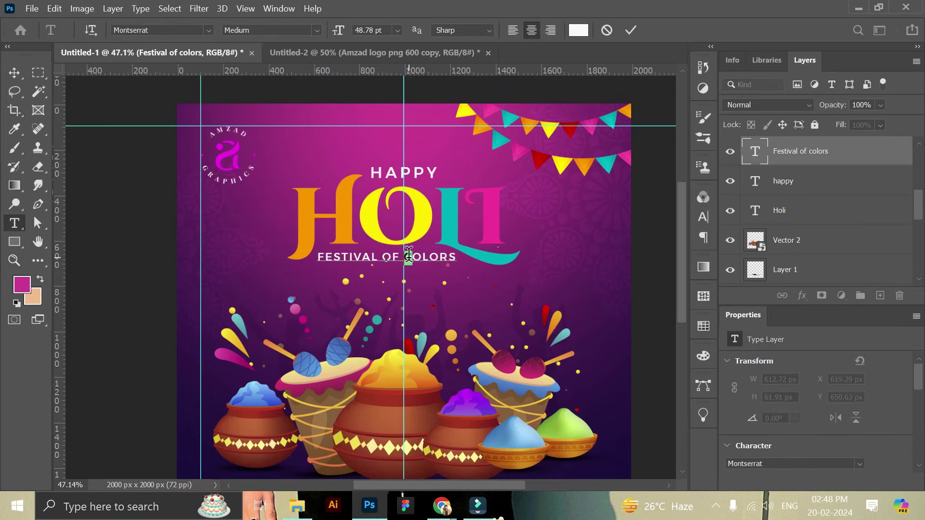
click(580, 33)
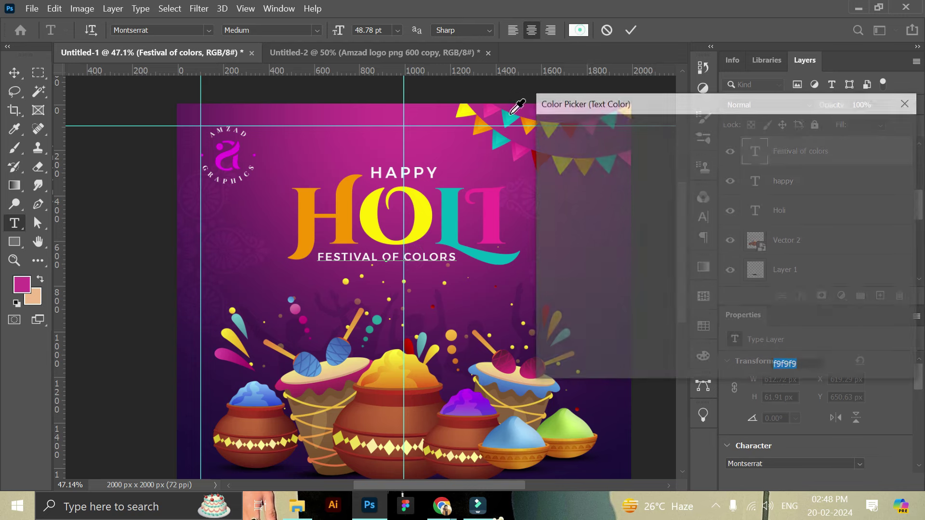
click(481, 124)
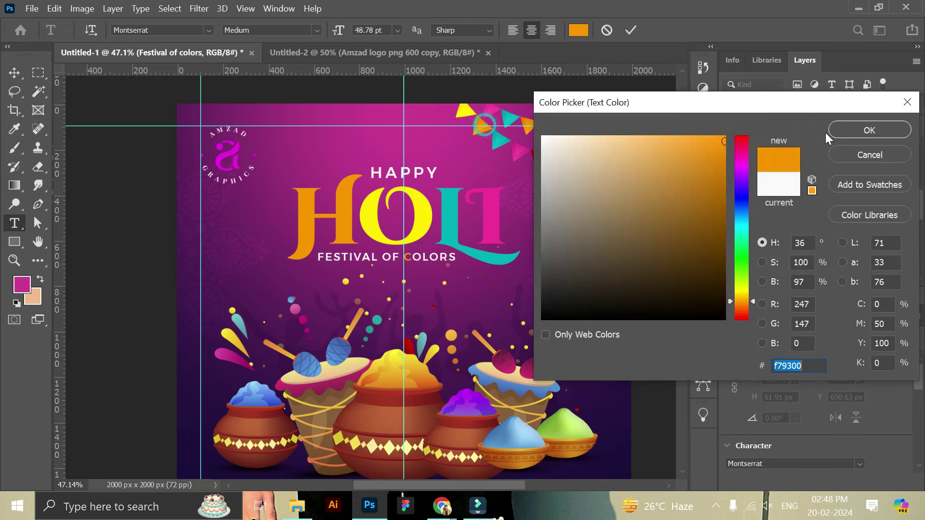
key(Return)
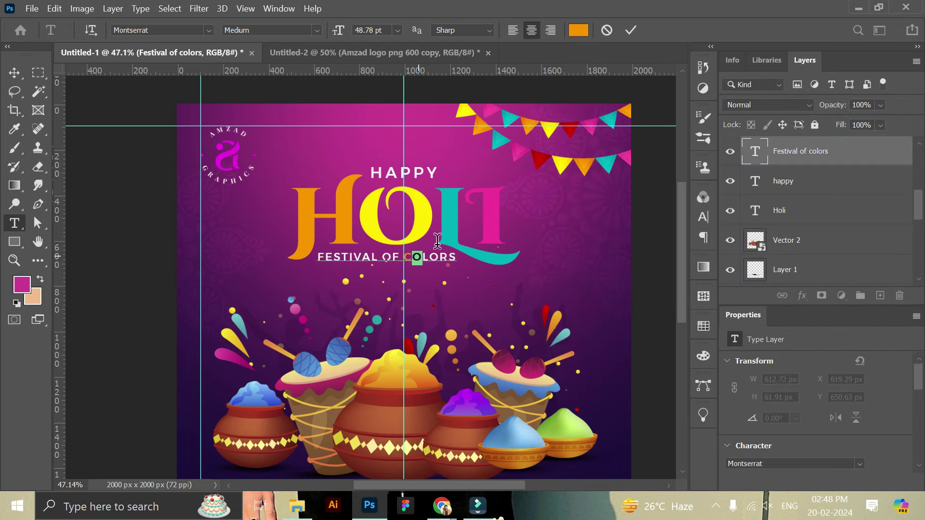
click(578, 31)
click(466, 109)
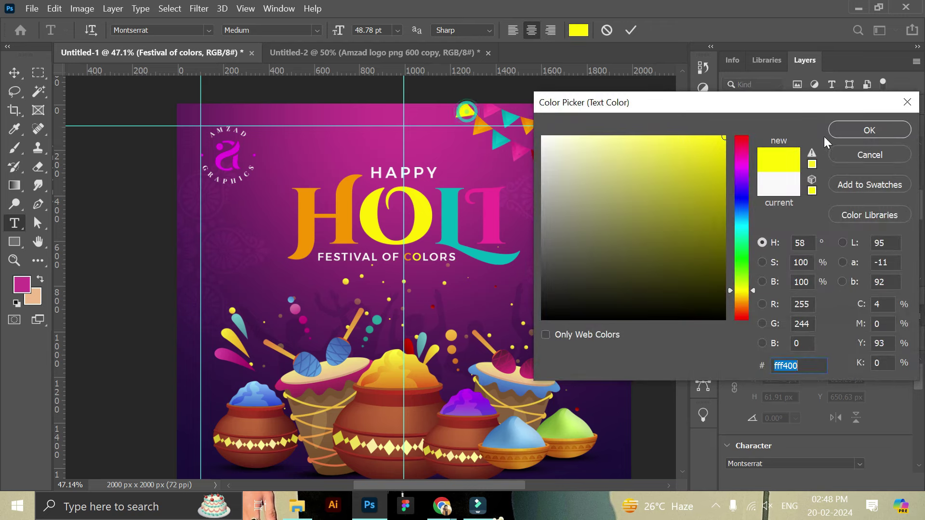
key(Return)
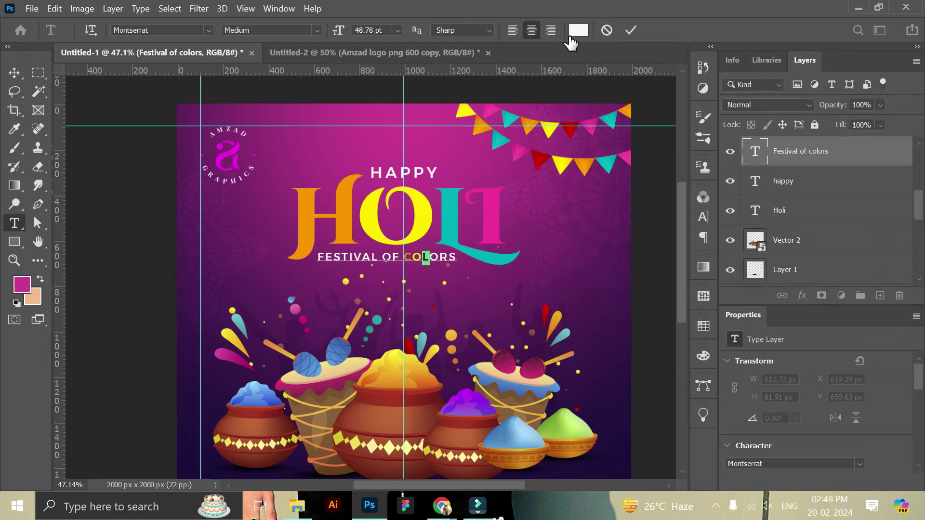
Colour the next letters bright pink and pure red ff0000.
click(573, 33)
click(515, 150)
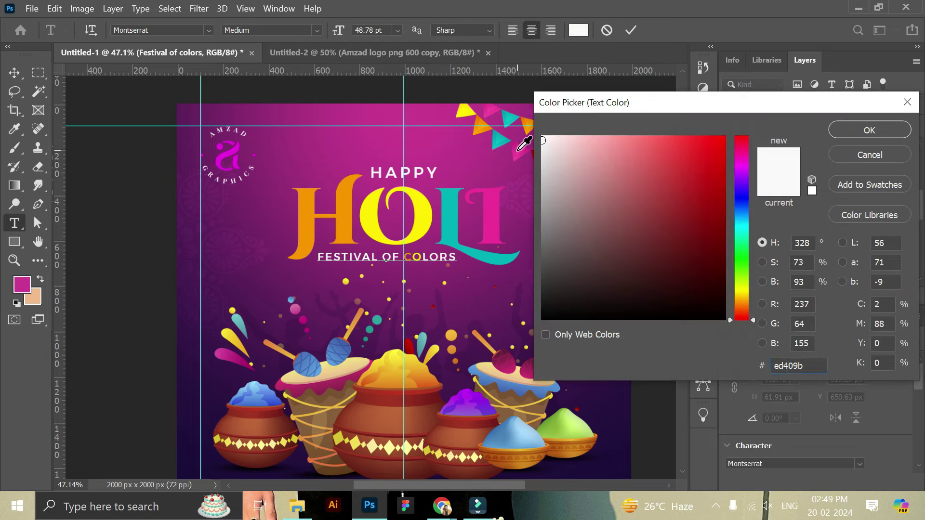
click(711, 142)
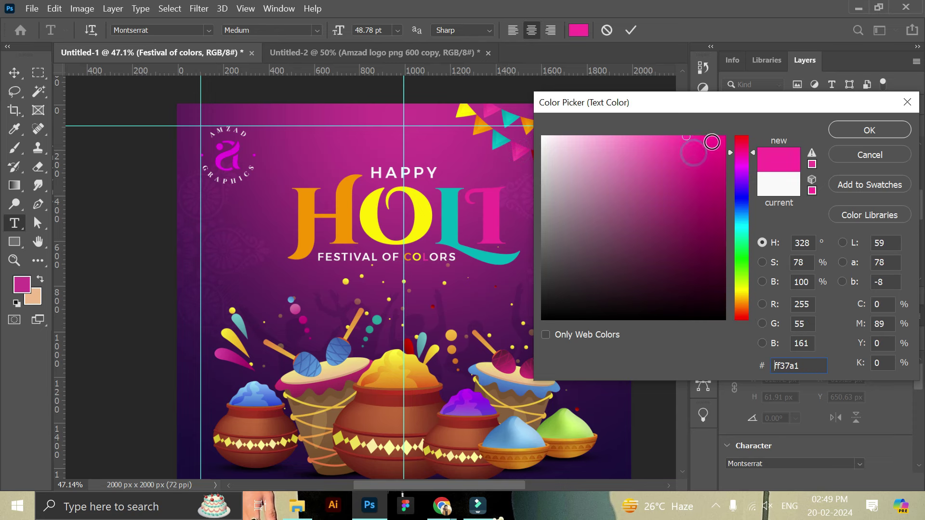
click(839, 131)
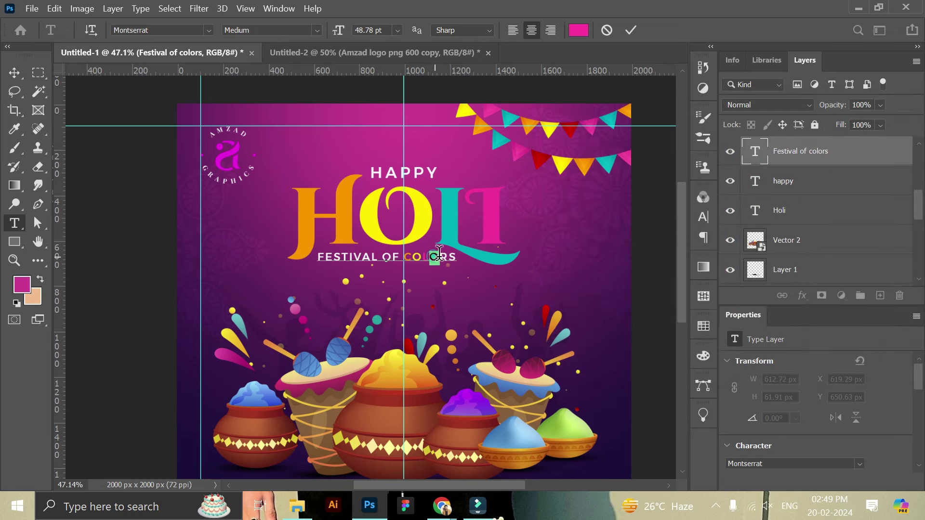
click(570, 30)
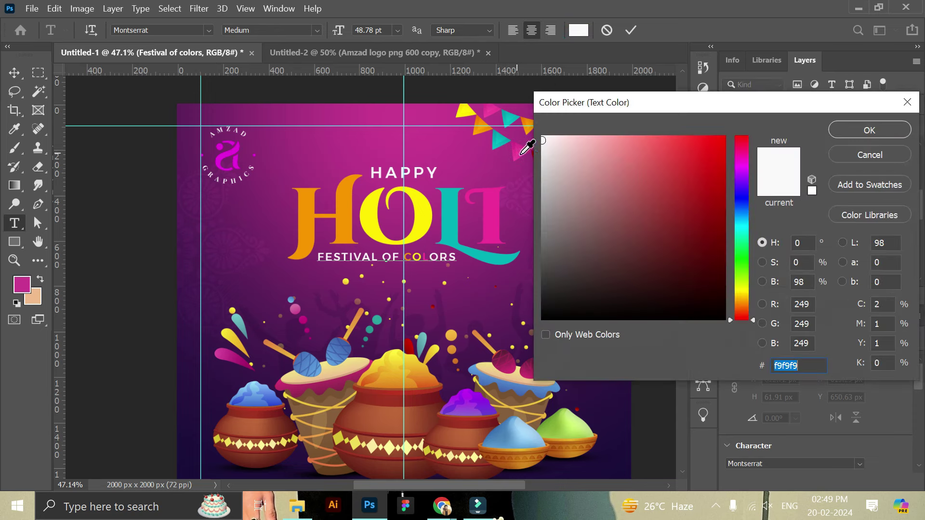
drag(634, 103, 652, 152)
click(540, 156)
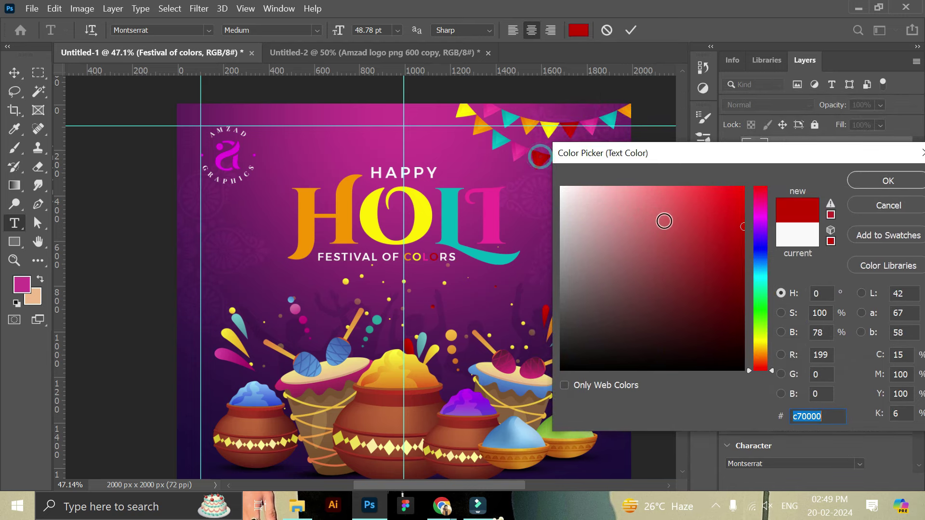
drag(713, 216, 760, 194)
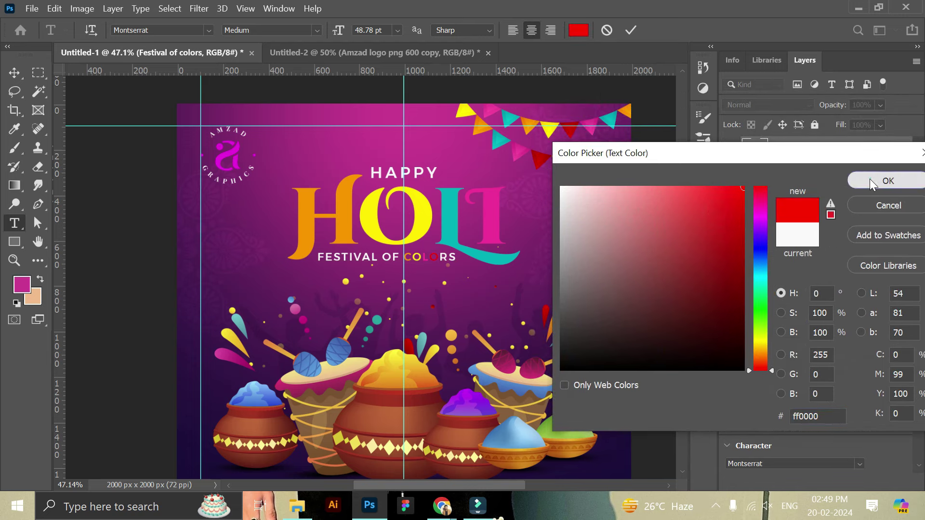
click(871, 180)
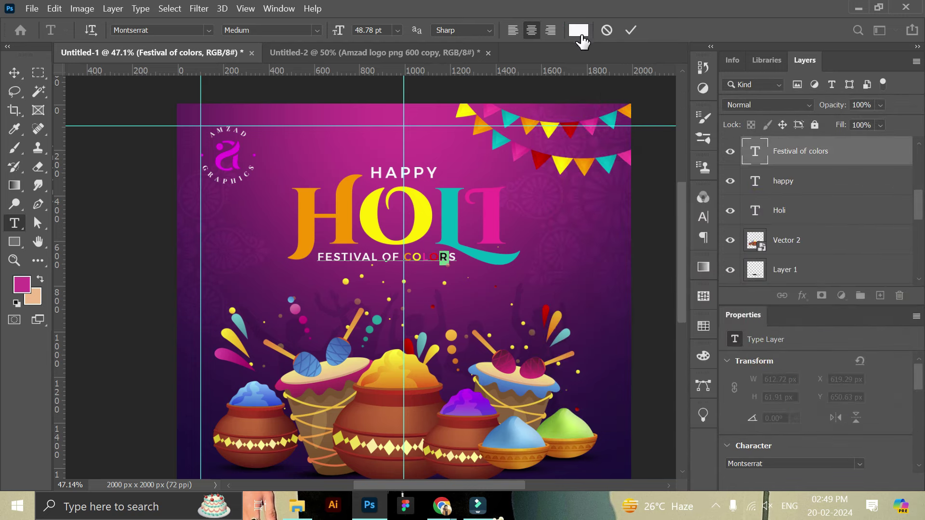
Colour the remaining letters teal 00afb7 and yellow, then commit the text edit.
click(580, 32)
click(447, 222)
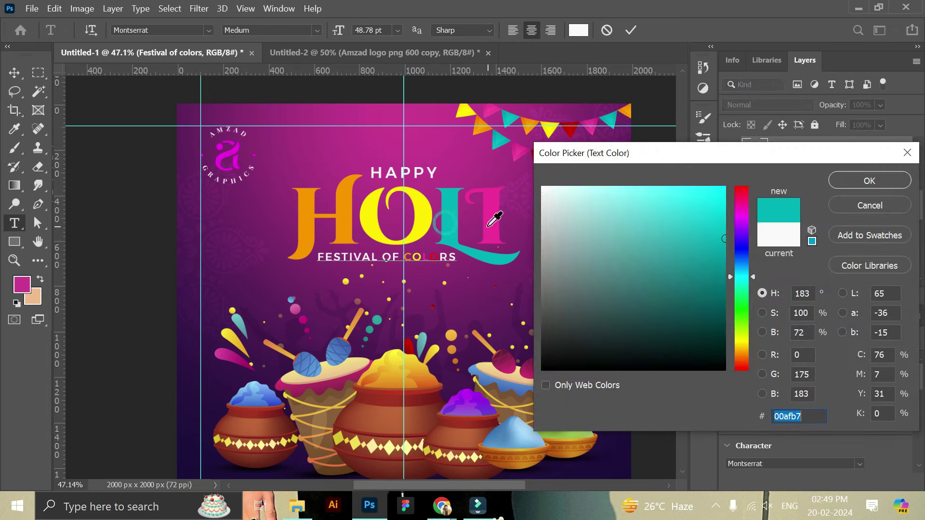
click(870, 181)
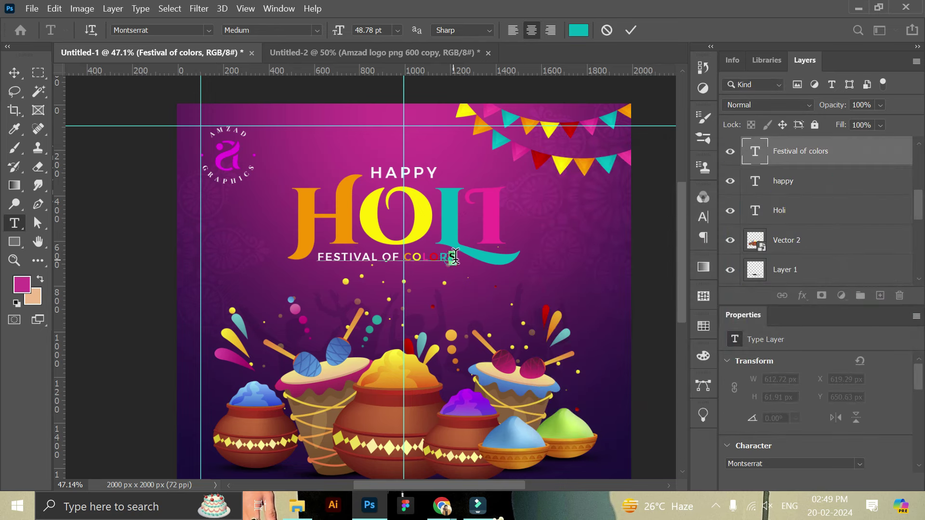
click(579, 30)
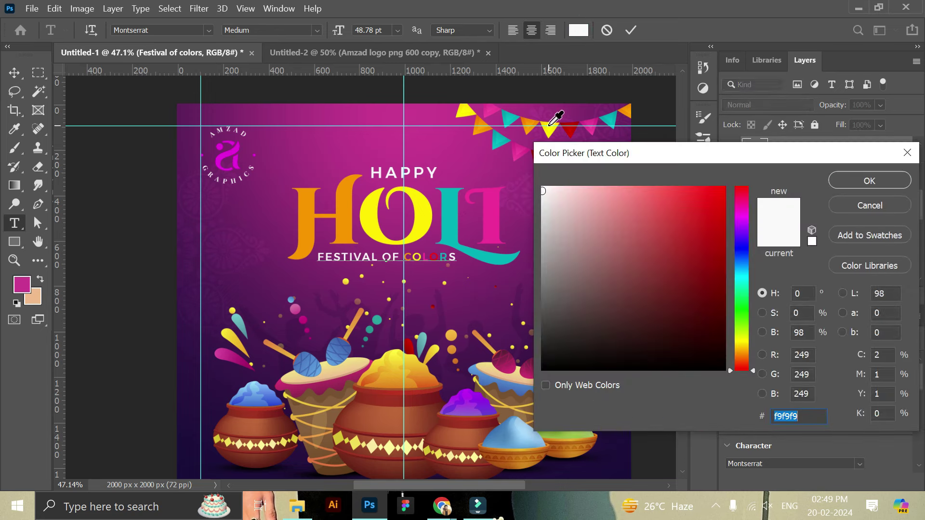
click(549, 127)
click(863, 181)
click(631, 30)
key(v)
key(ctrl+0)
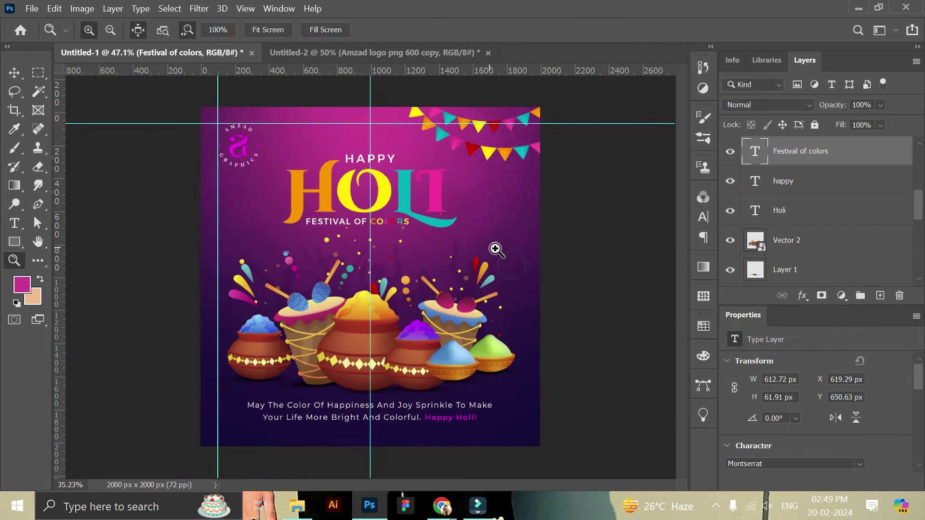
Select the happy, Holi and Festival layers and scale the title block up slightly.
shift+click(822, 189)
shift+click(822, 211)
drag(420, 182, 416, 174)
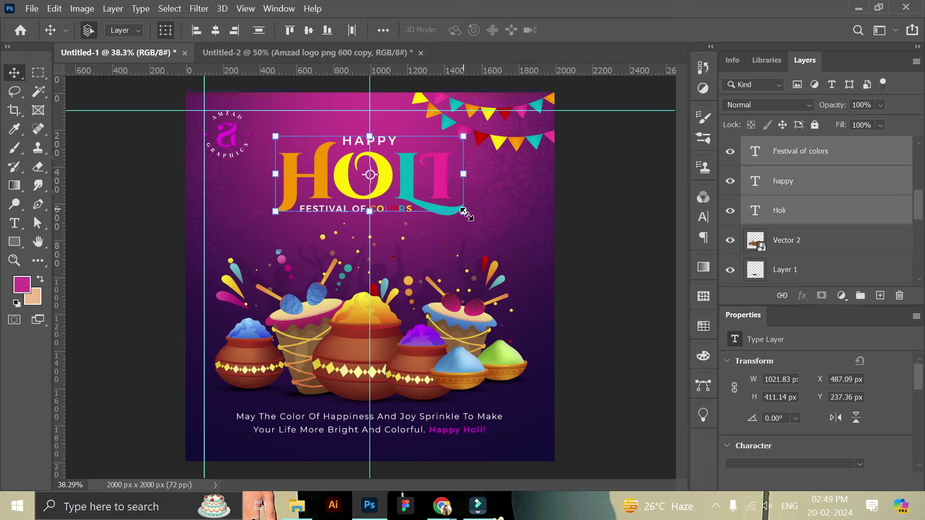
drag(463, 211, 466, 213)
drag(412, 180, 409, 181)
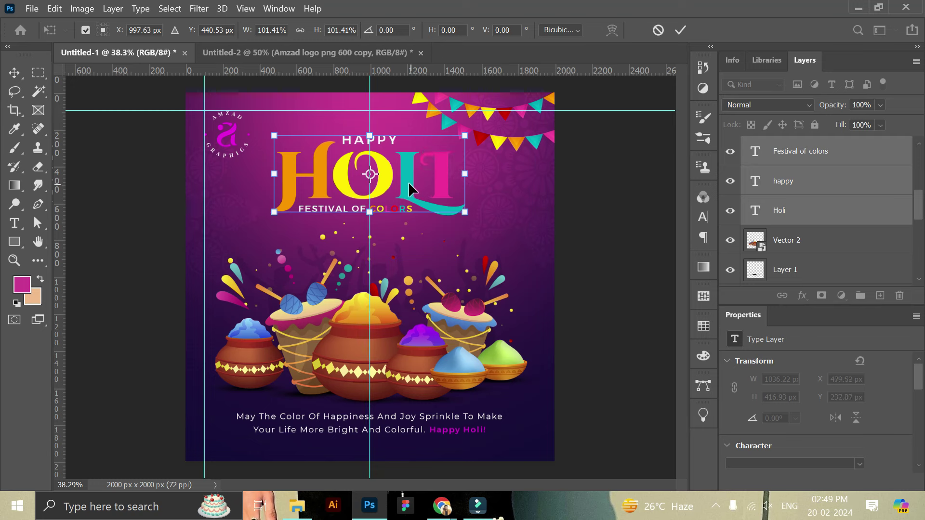
click(681, 30)
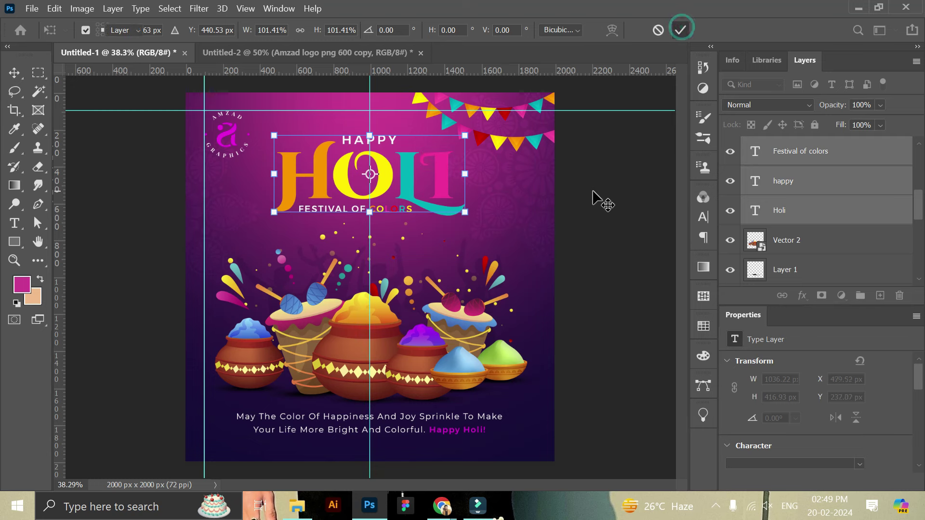
Reselect the Holi and happy layers and move the title block left into place.
click(611, 186)
click(780, 210)
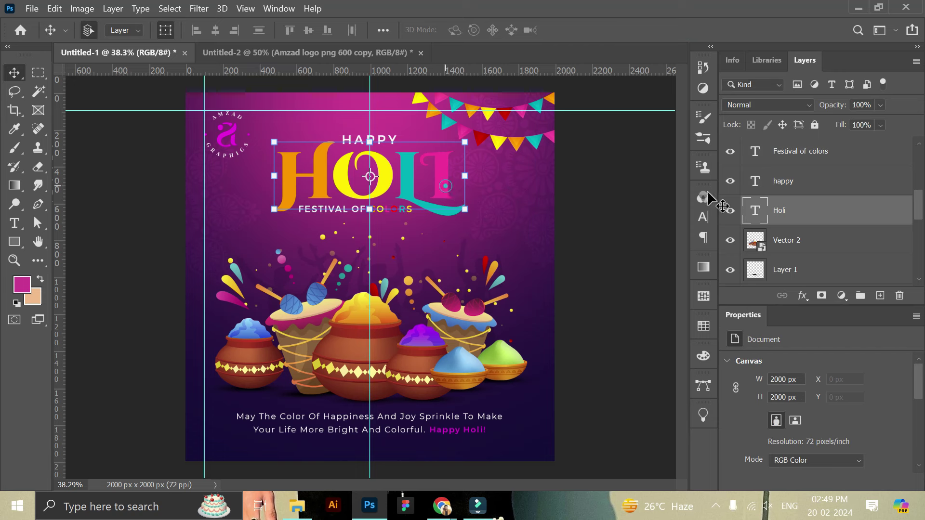
shift+click(785, 181)
drag(422, 176, 408, 175)
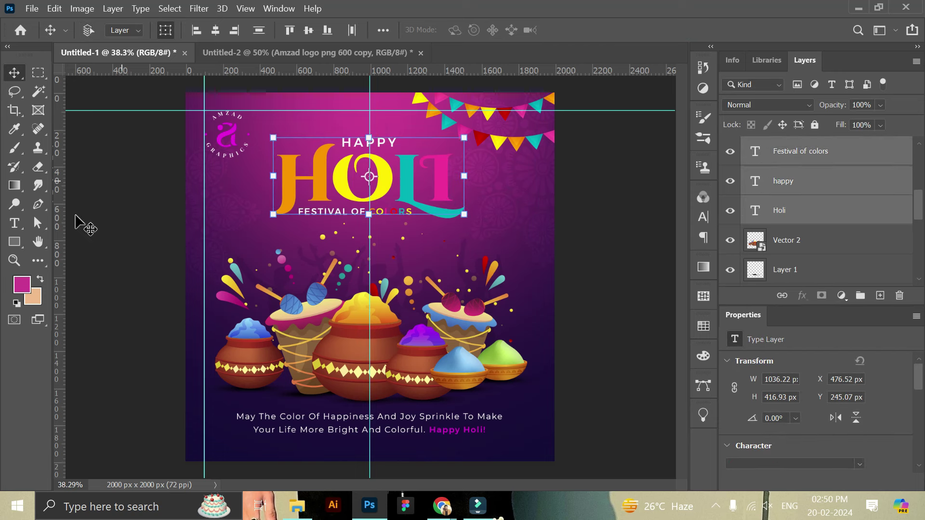
click(7, 265)
click(359, 106)
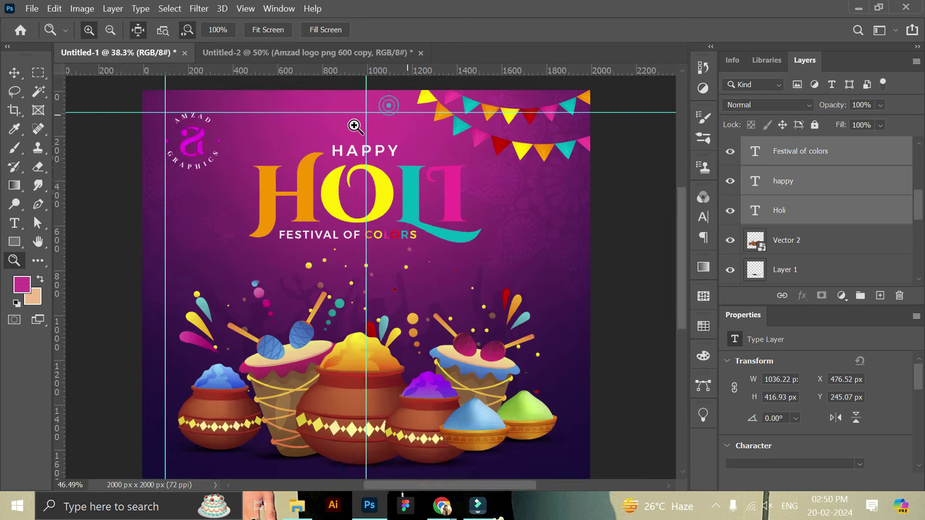
click(14, 72)
Nudge the title block right to centre it near X 484.52, Y 233.07.
drag(410, 190, 413, 190)
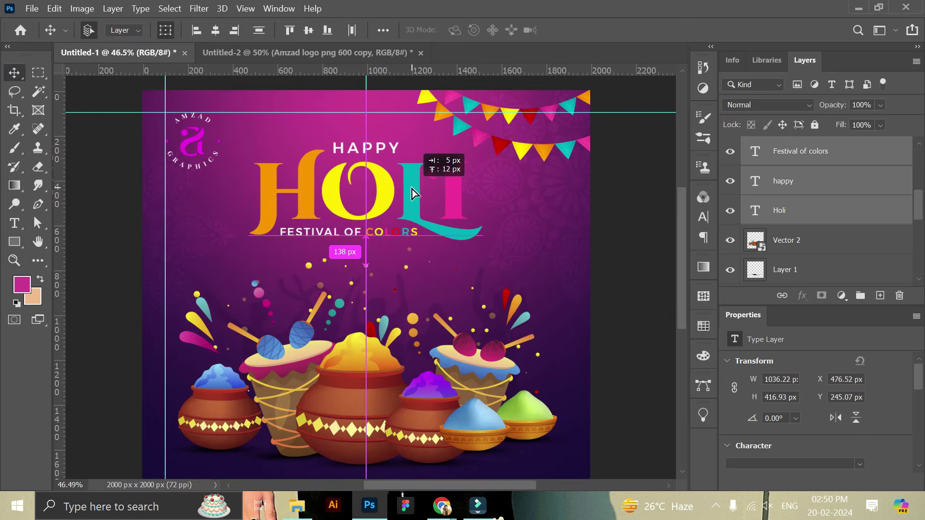
click(657, 201)
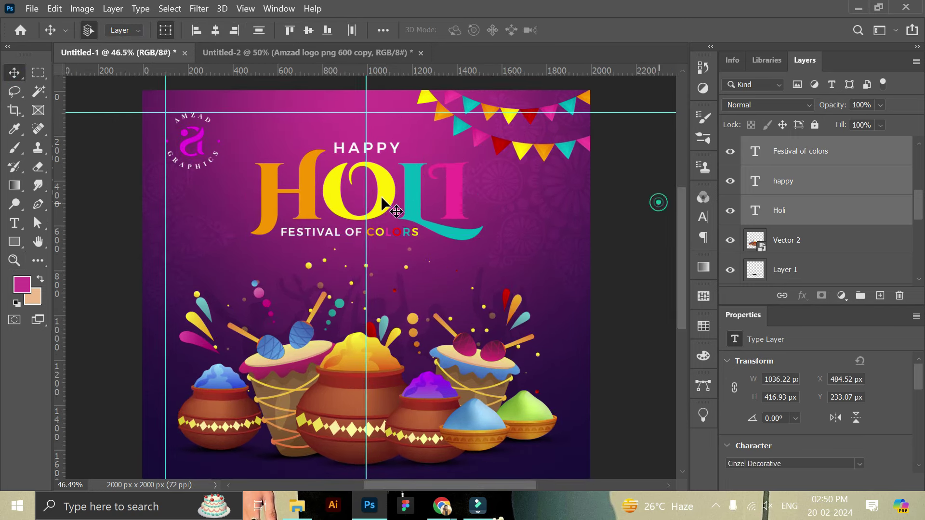
click(381, 195)
click(641, 195)
key(z)
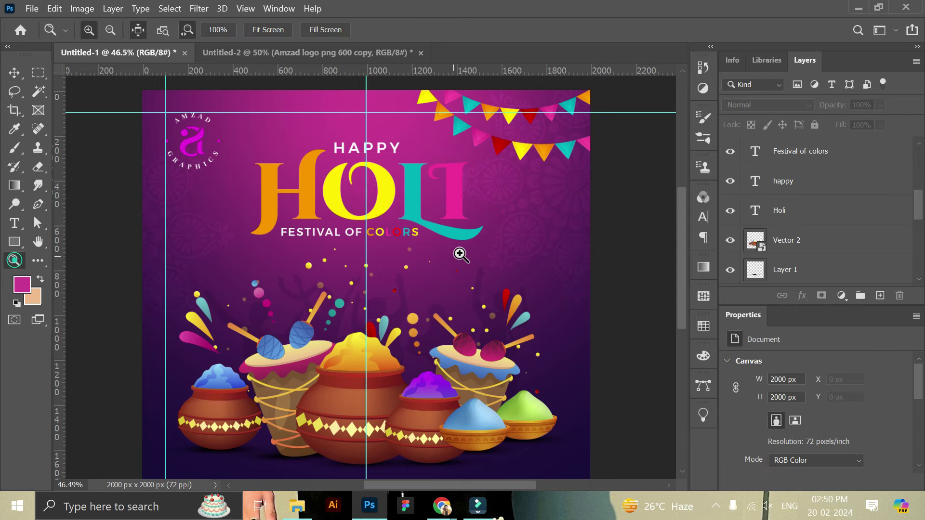
drag(459, 254, 441, 242)
click(14, 72)
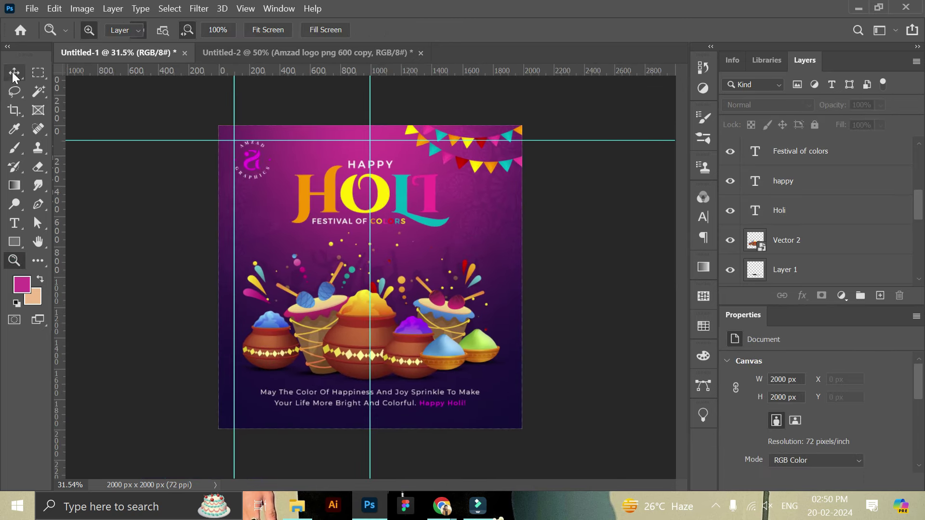
Delete the pink gradient background Layer 2.
click(500, 372)
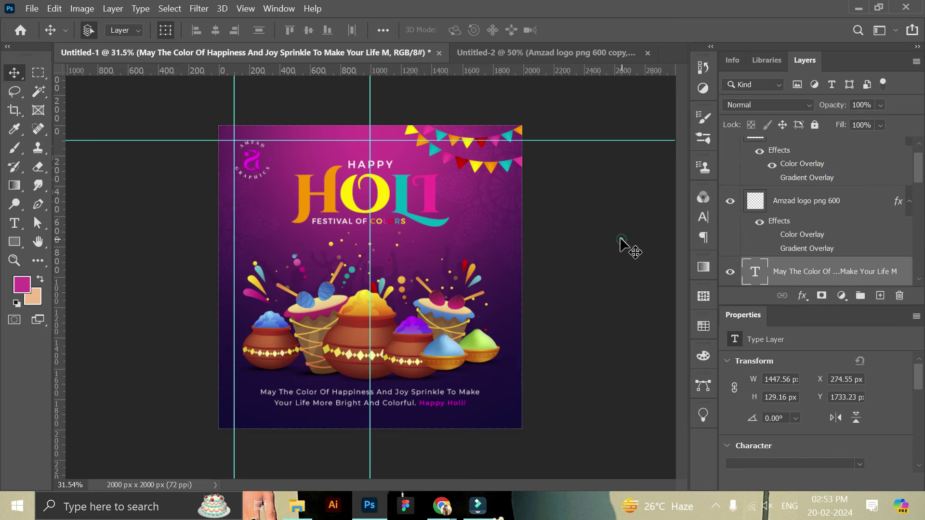
click(622, 241)
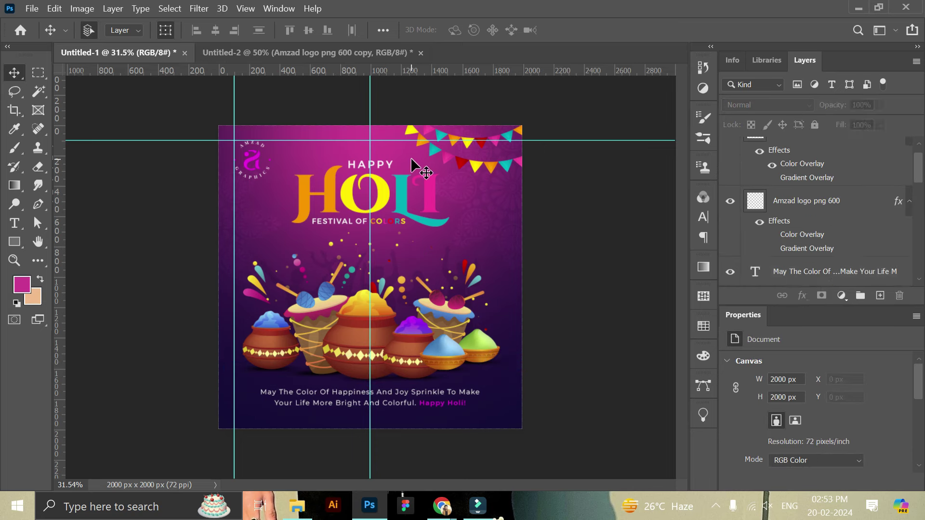
click(434, 164)
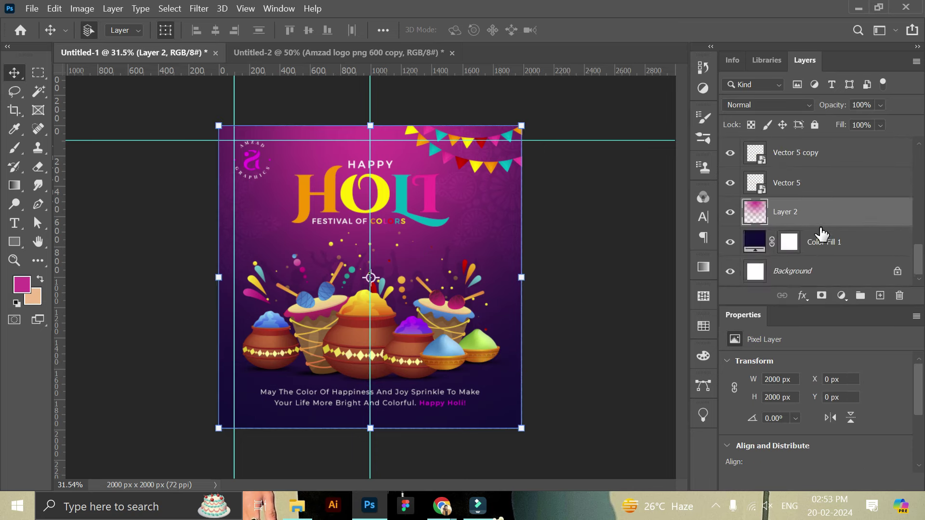
key(Delete)
On a new layer, paint a large soft magenta glow across the top.
click(880, 296)
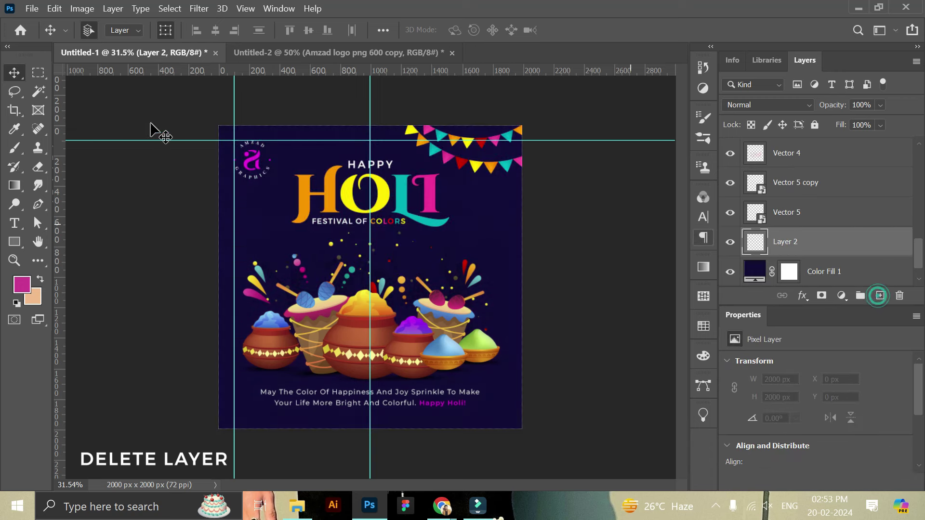
click(15, 148)
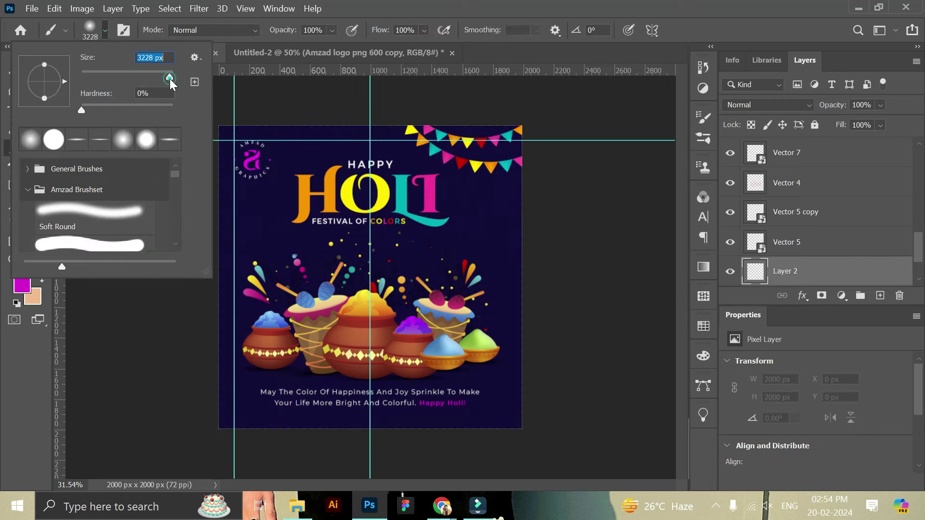
drag(170, 81, 169, 81)
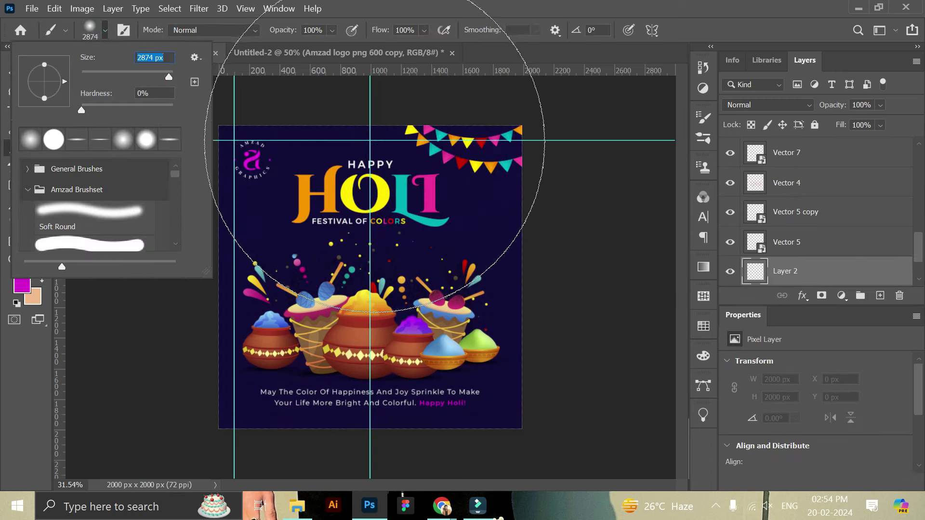
click(374, 144)
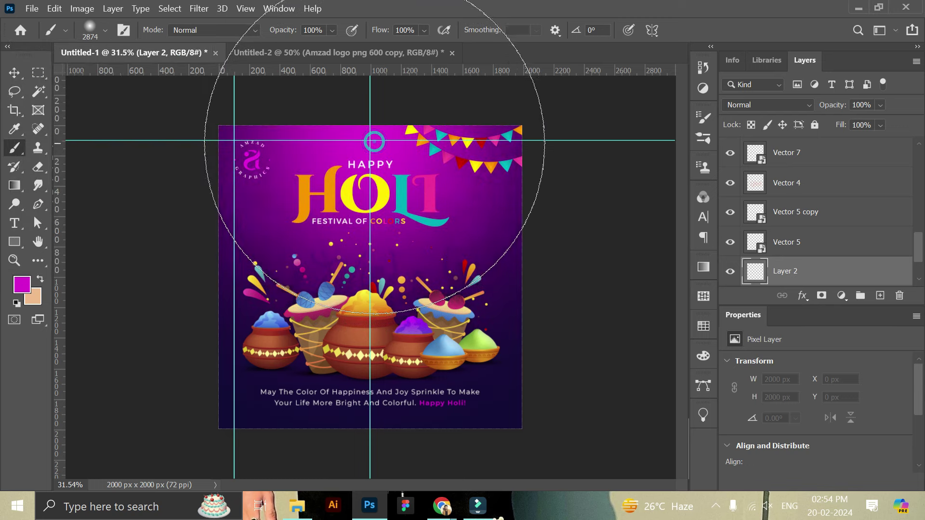
click(14, 71)
Lower the magenta glow layer's opacity to 93%.
click(881, 105)
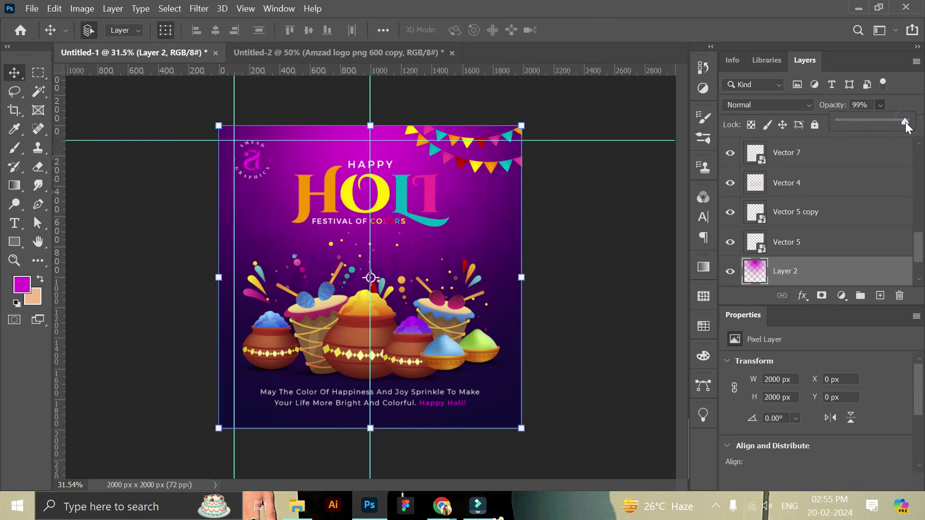
drag(904, 125, 900, 124)
click(639, 182)
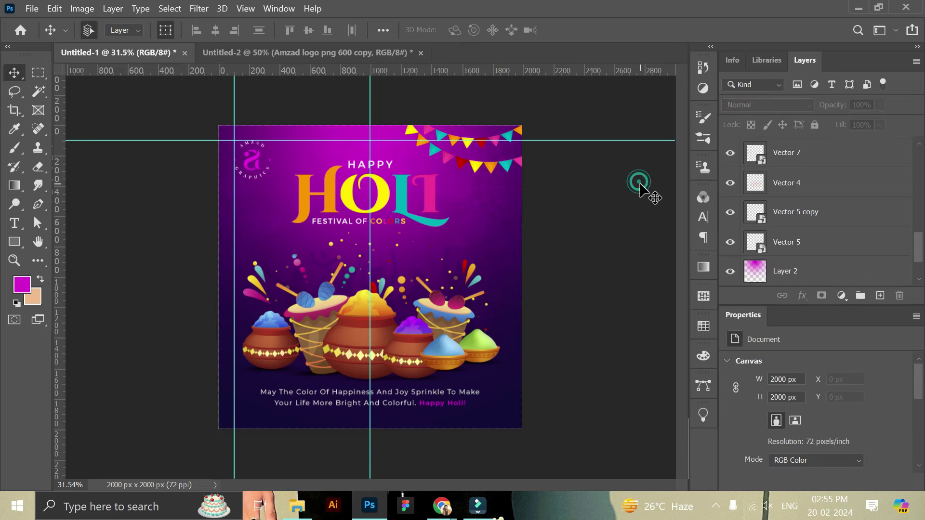
click(394, 161)
click(884, 106)
Set the glow to 88% opacity, then move the Vector 4 pots down and enlarge them about 108%.
drag(905, 123, 903, 124)
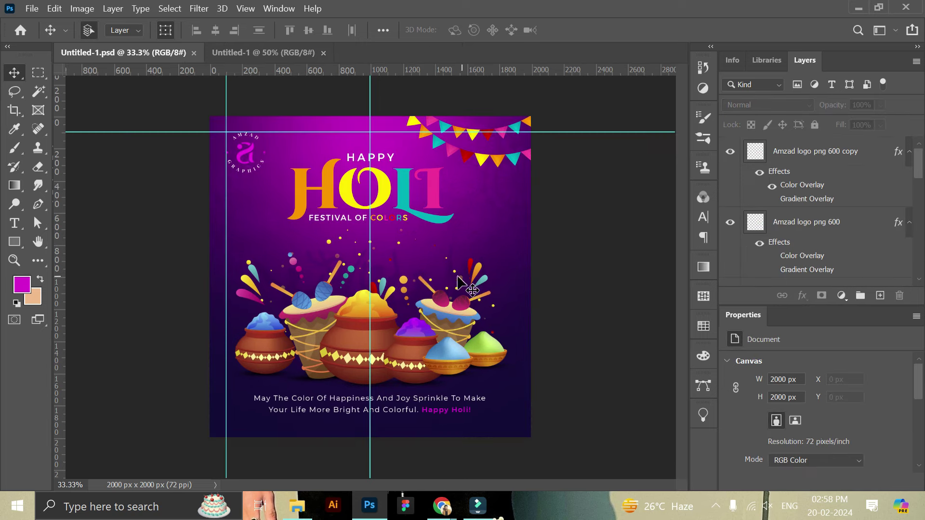
click(420, 274)
drag(419, 275, 422, 272)
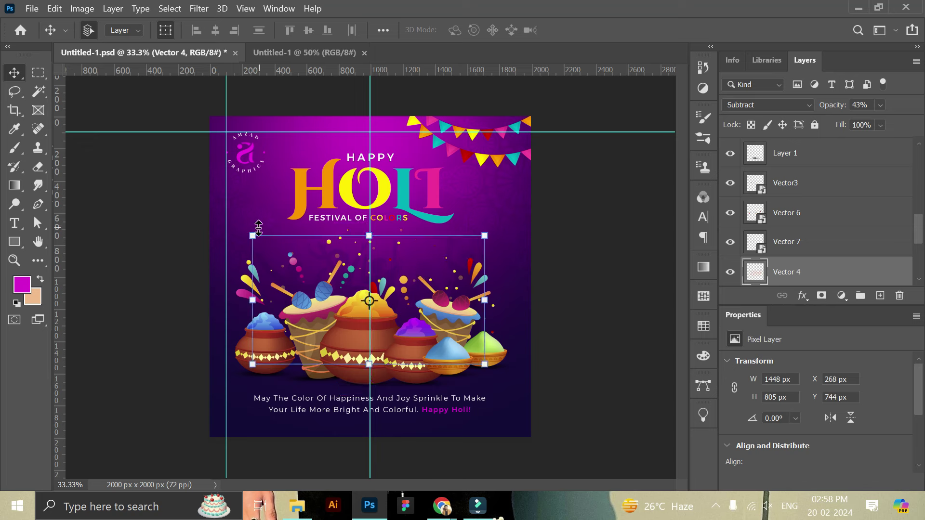
drag(261, 228, 240, 217)
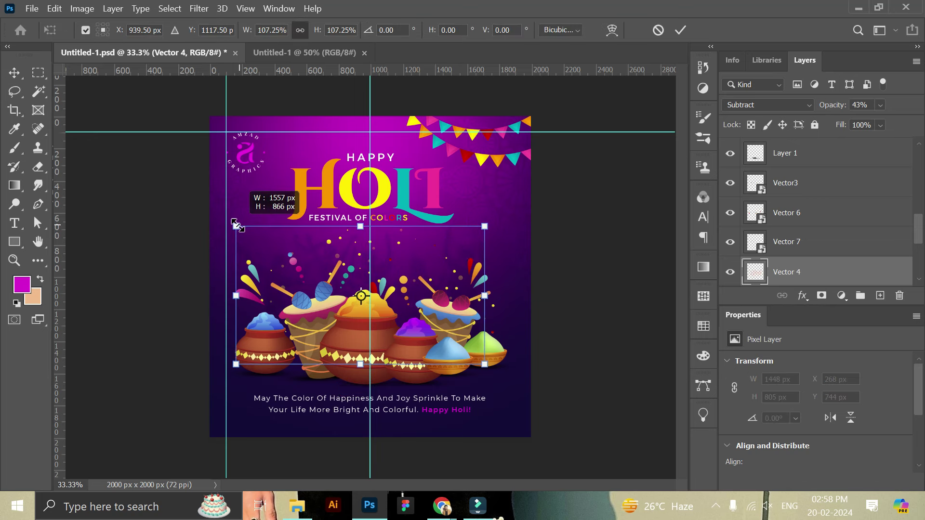
drag(362, 271, 369, 276)
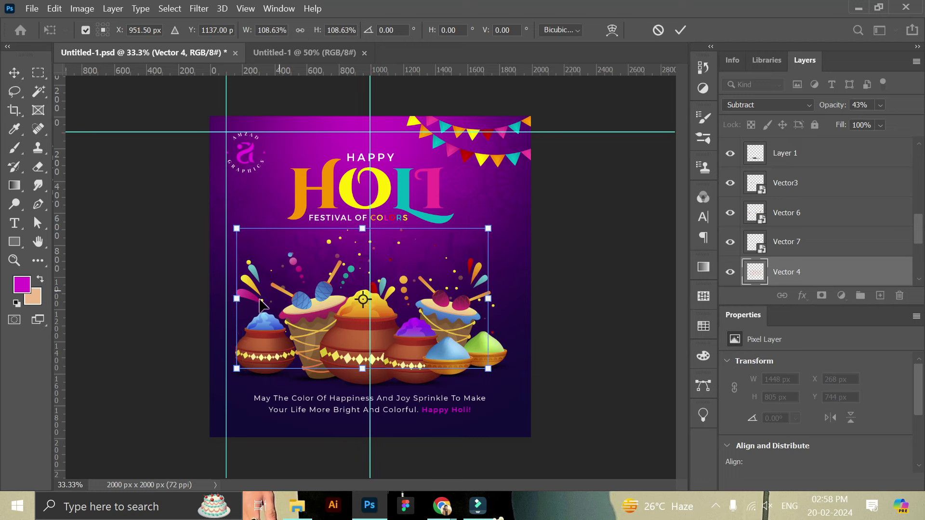
drag(237, 228, 231, 225)
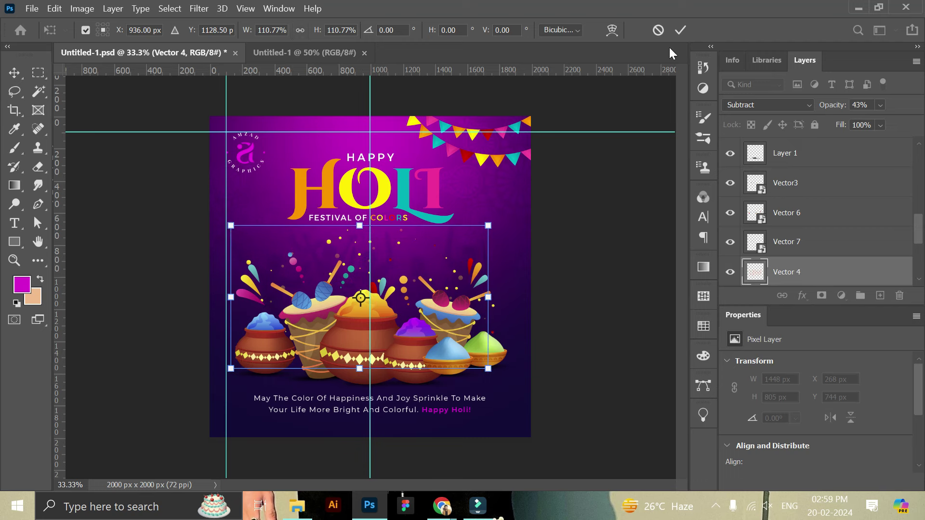
click(680, 30)
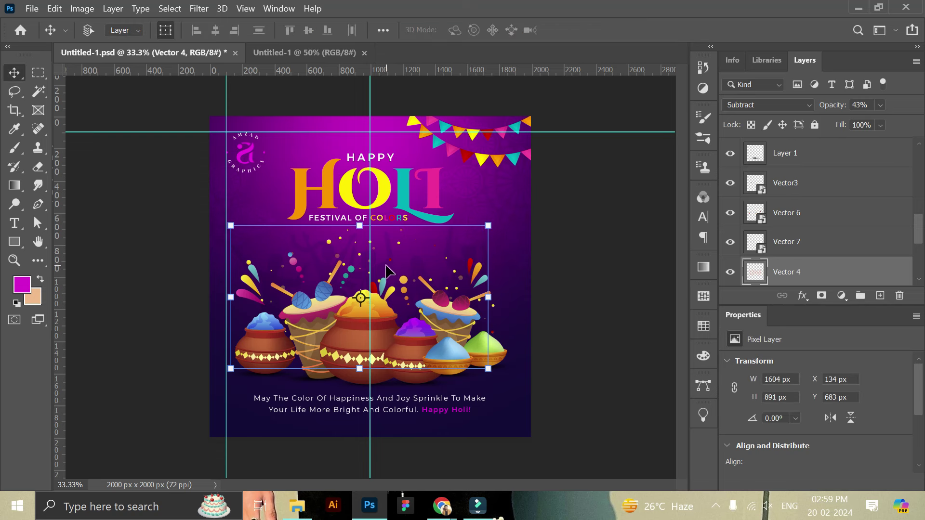
Enlarge the pots again to about 105%, ending at 1673×929 px, X 125, Y 725.
key(ctrl)
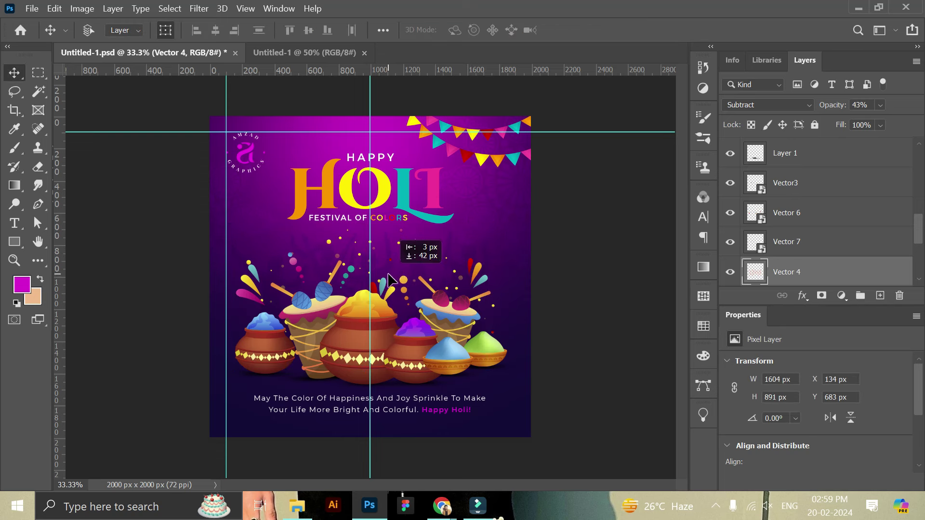
drag(489, 378, 503, 376)
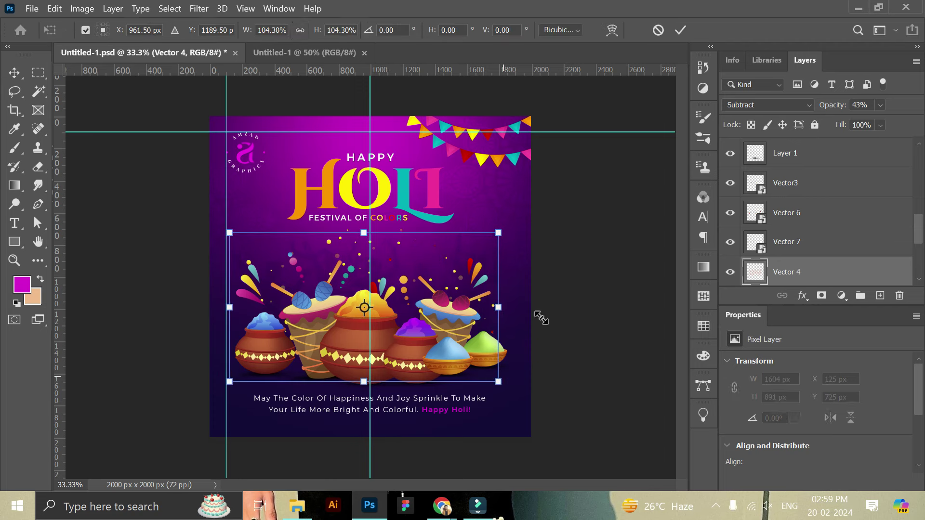
click(680, 32)
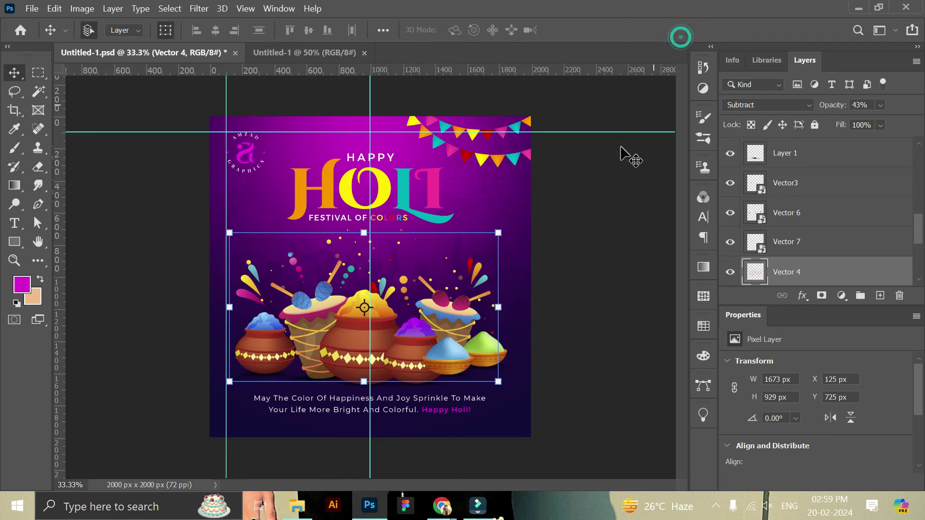
click(602, 249)
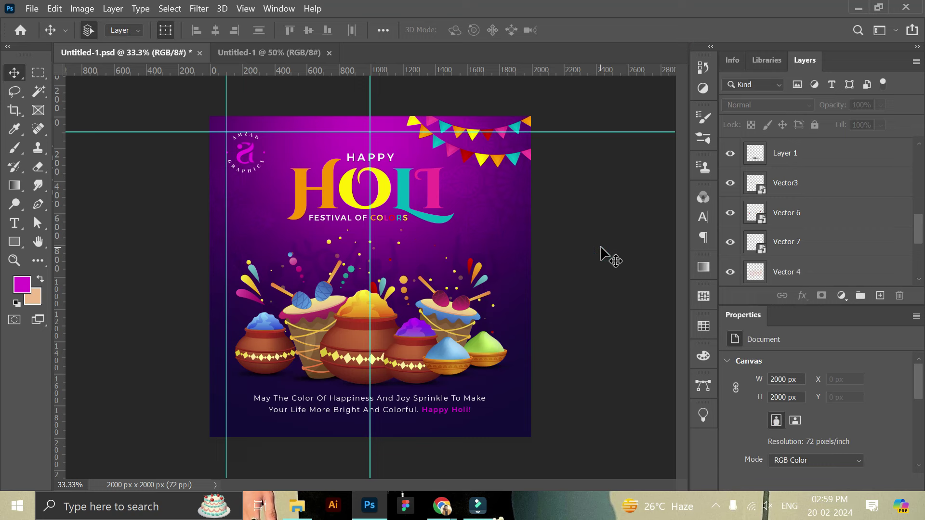
click(415, 140)
Lower Layer 2 opacity to 90%, then lift and enlarge the Vector 7 confetti.
drag(882, 107, 897, 121)
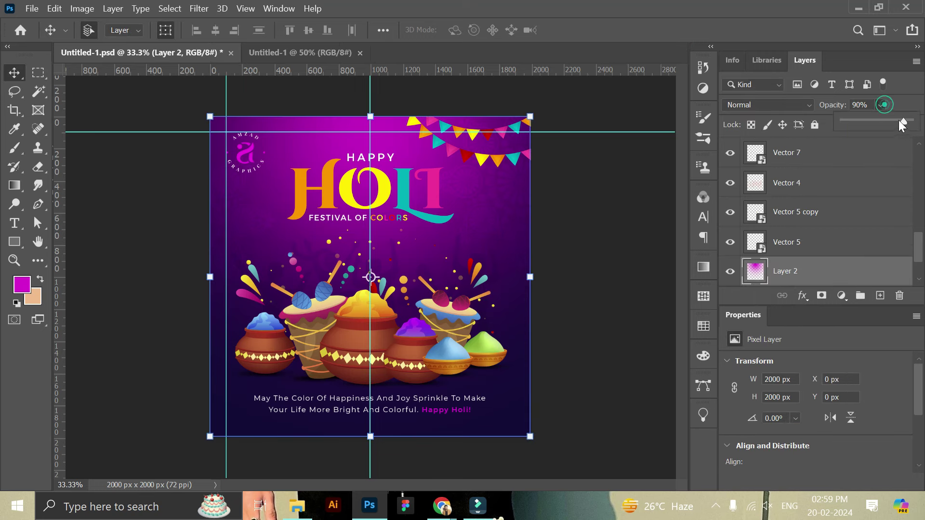
click(629, 201)
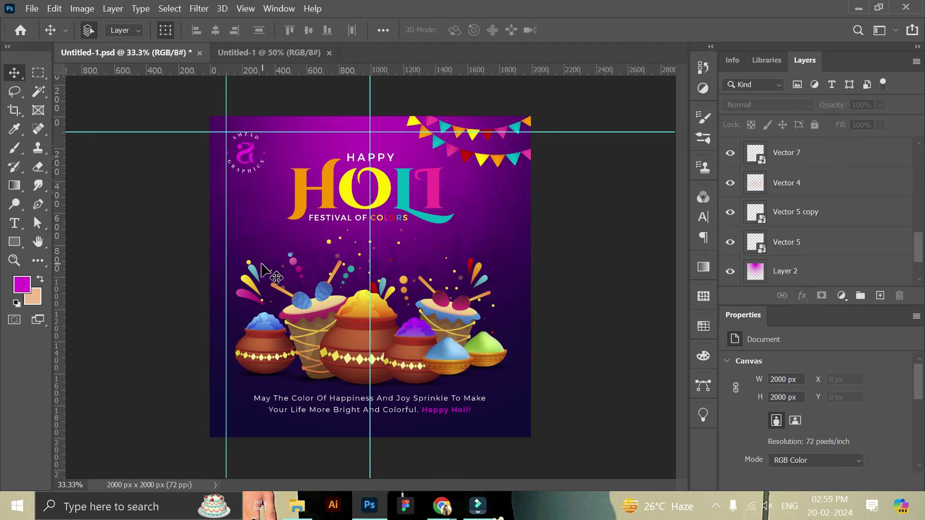
mouse_move(240, 265)
mouse_down()
mouse_move(246, 251)
mouse_move(236, 258)
mouse_up()
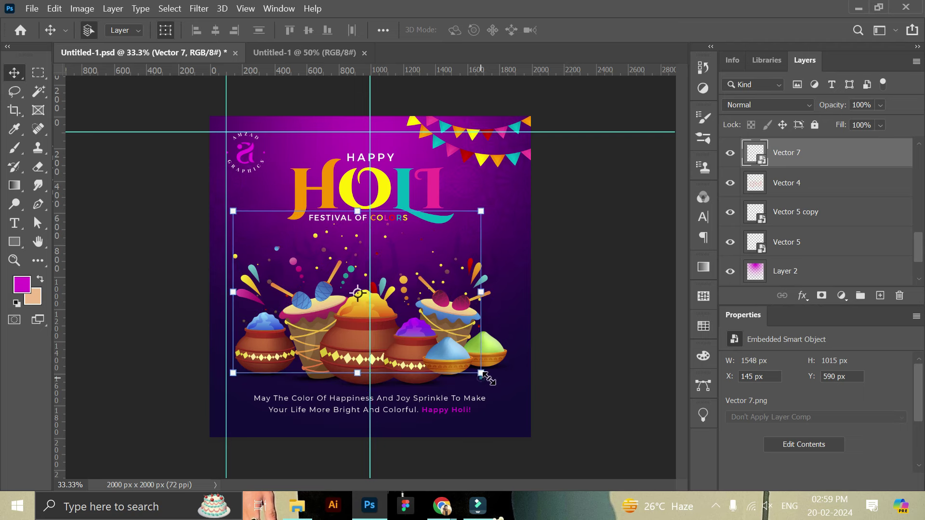
drag(481, 373, 500, 385)
drag(448, 321, 448, 315)
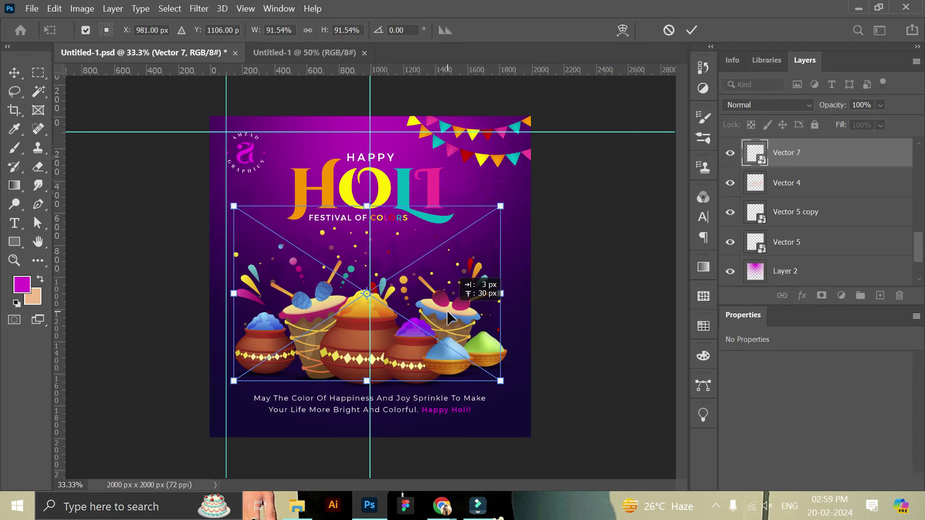
click(692, 30)
click(629, 193)
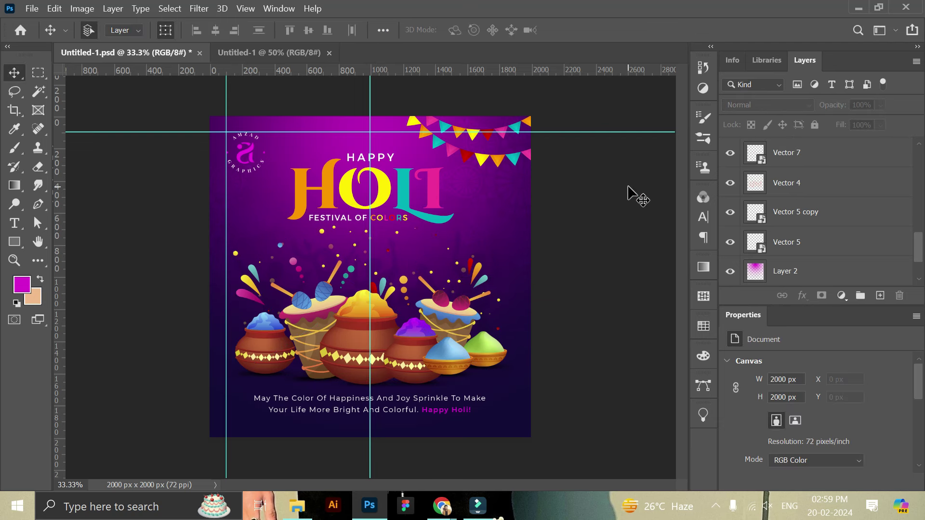
click(375, 244)
mouse_move(369, 236)
mouse_down()
mouse_move(366, 243)
mouse_move(372, 237)
mouse_up()
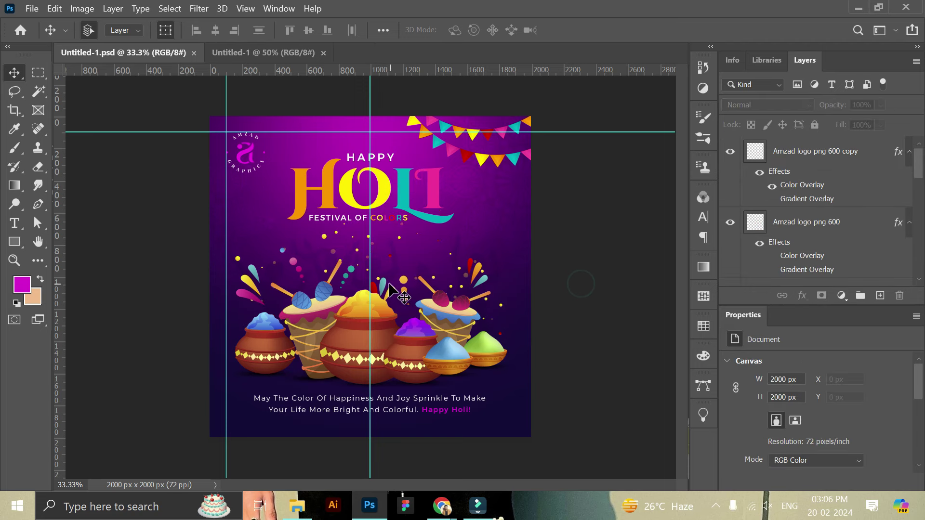
Move the Vector 6 layer up the stack to sit just below Holi.
click(392, 285)
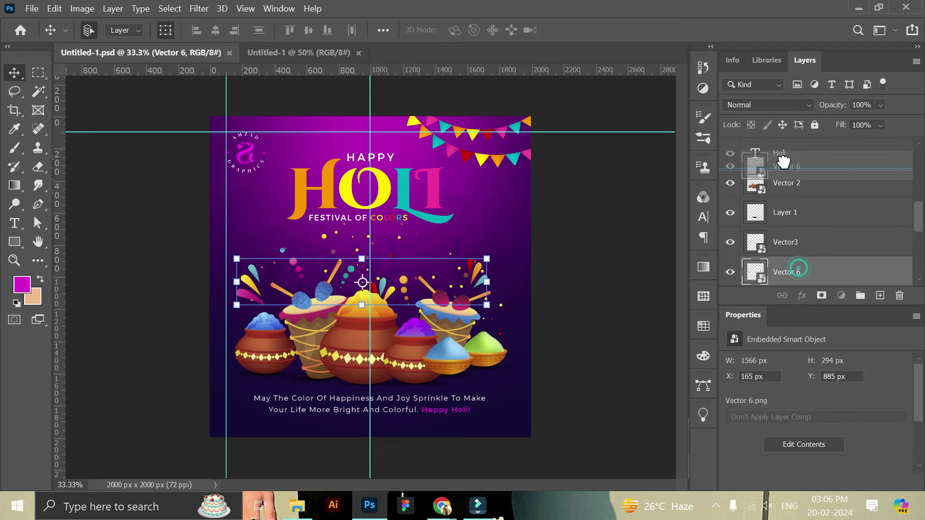
drag(800, 274, 790, 167)
click(591, 254)
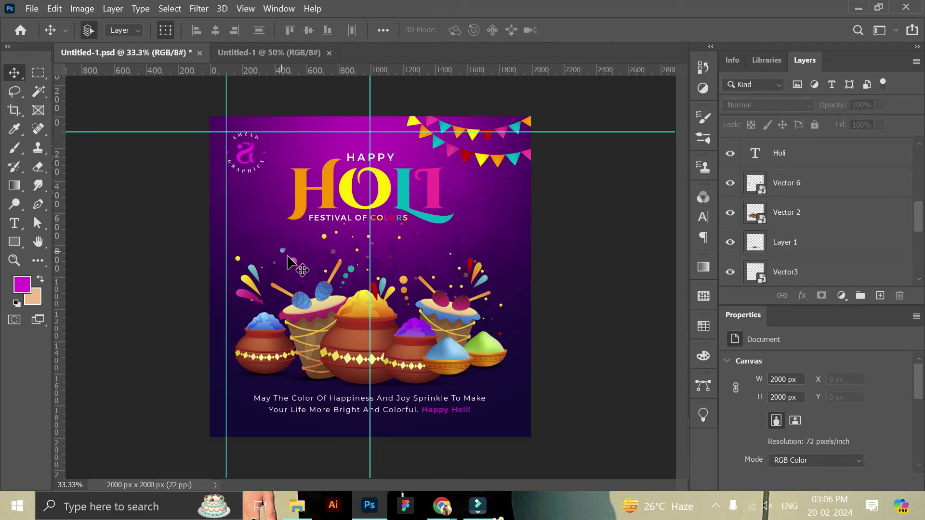
Select the colour pots together with Vector 6, Layer 1, Vector3, Vector 7 and Vector 4.
click(446, 333)
scroll(800, 241, up, 3)
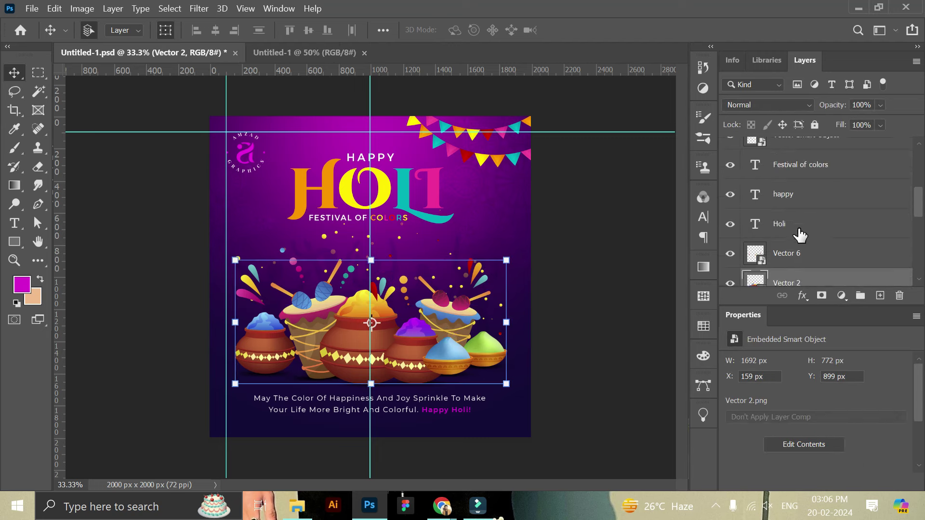
ctrl+click(796, 258)
scroll(798, 251, down, 3)
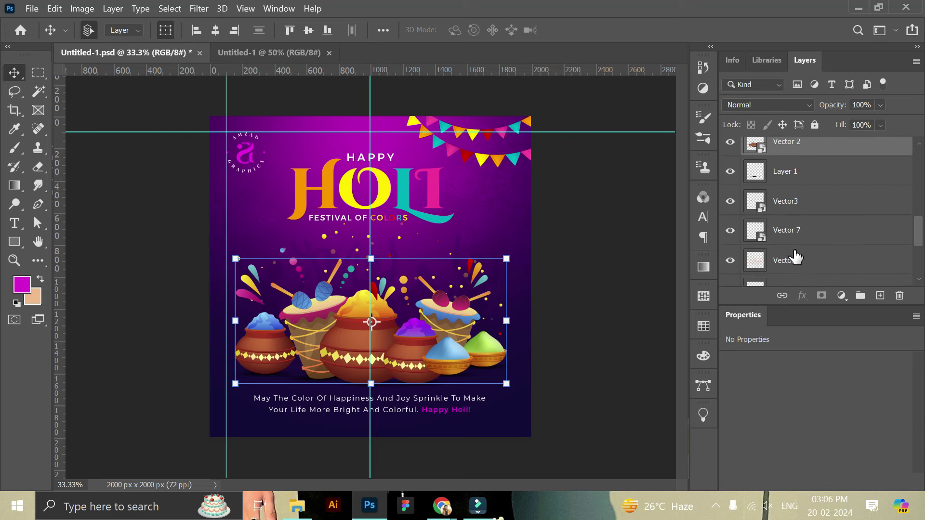
ctrl+click(800, 179)
ctrl+click(802, 202)
ctrl+click(803, 230)
ctrl+click(800, 260)
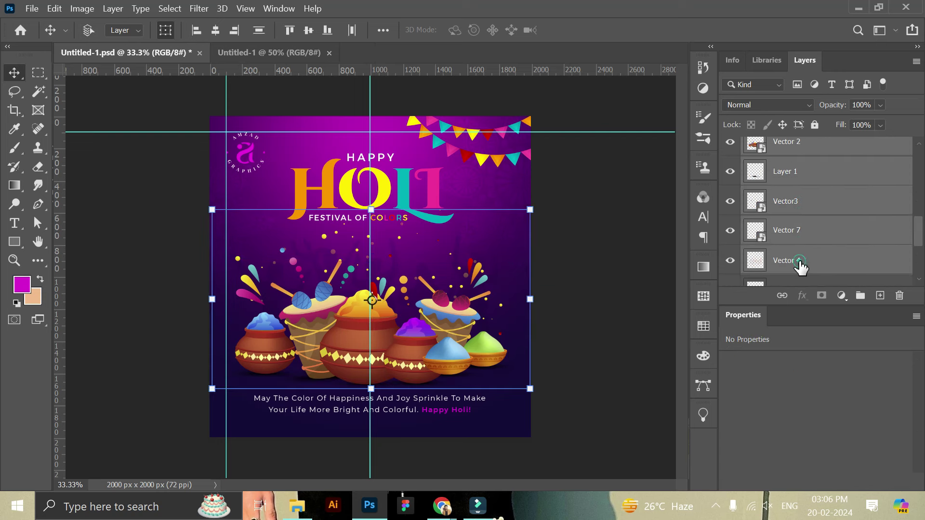
scroll(800, 263, down, 3)
ctrl+click(797, 225)
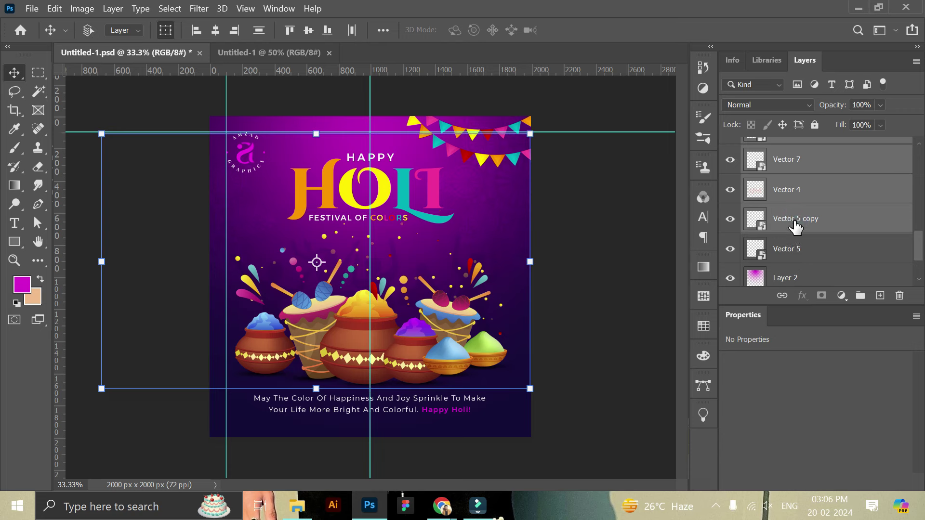
ctrl+click(795, 223)
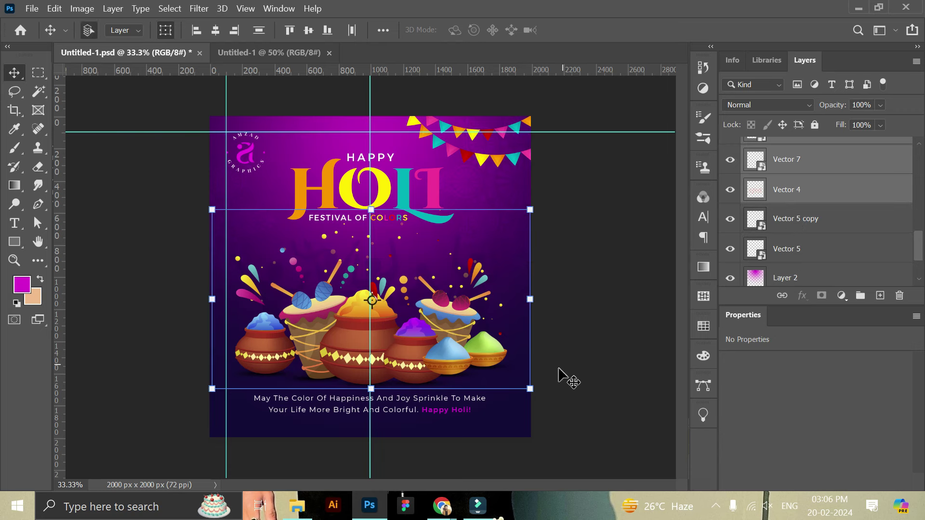
Scale the selected pot layers to about 96% and centre them above the tagline.
drag(530, 388, 524, 386)
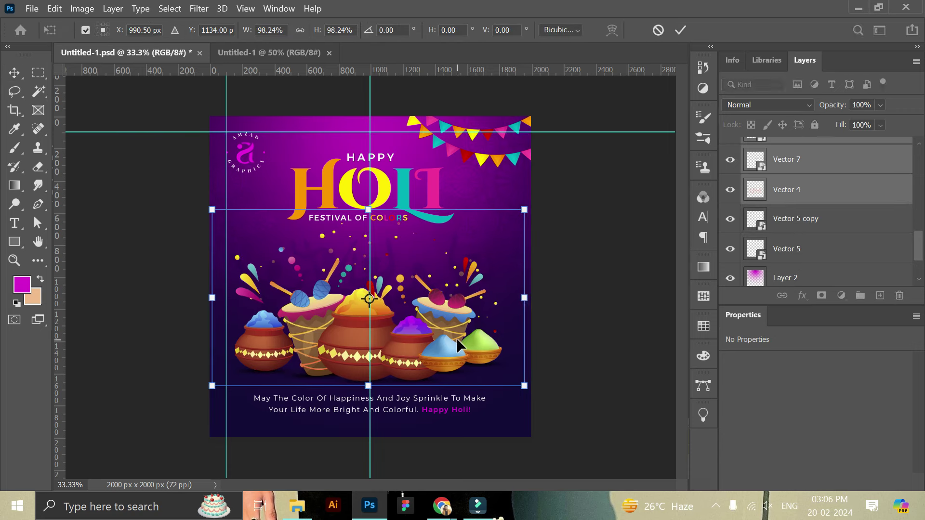
drag(525, 386, 524, 381)
drag(463, 342, 465, 343)
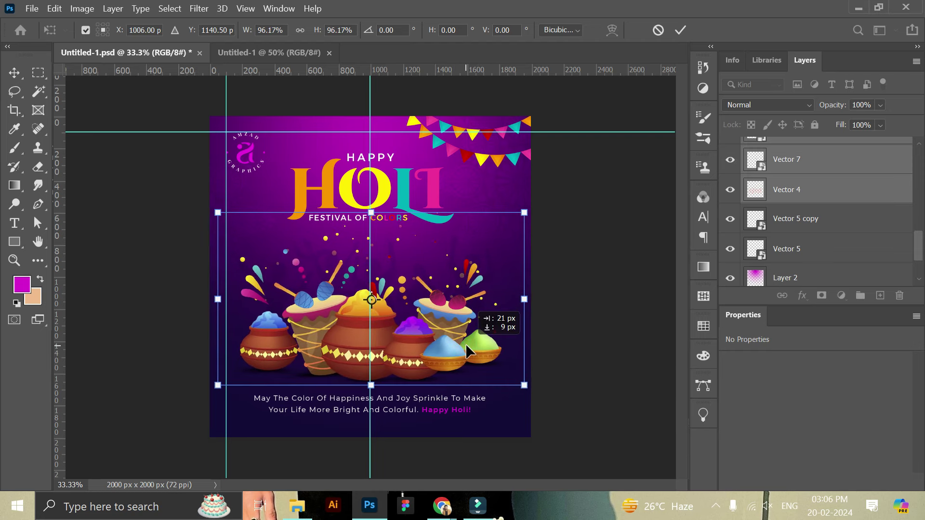
click(681, 36)
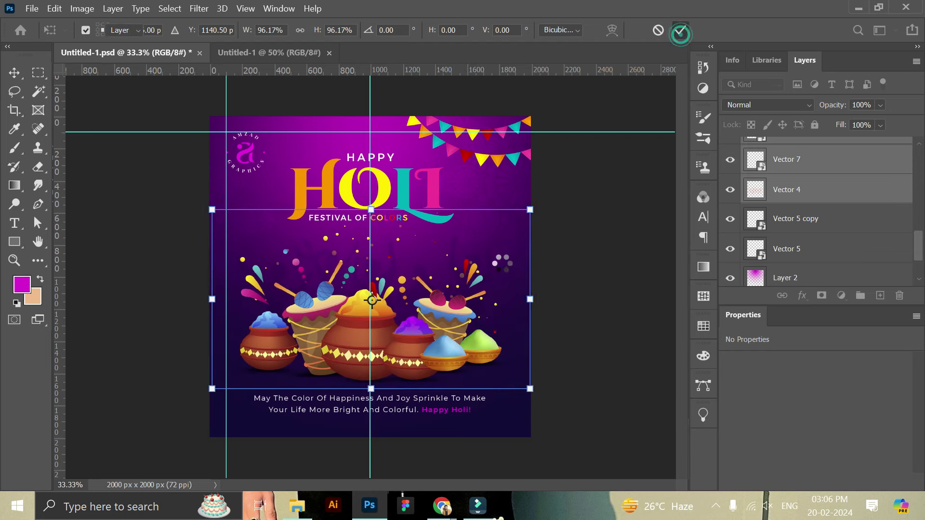
drag(446, 333, 447, 330)
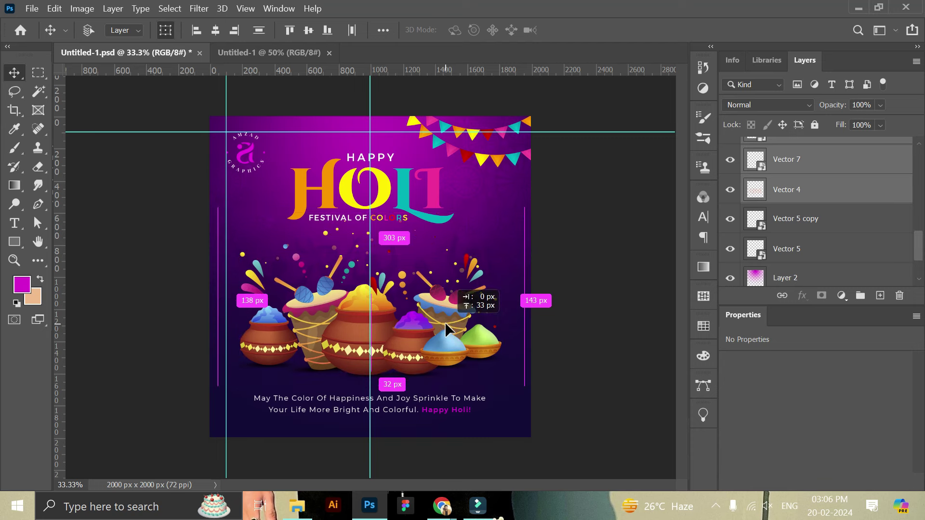
drag(446, 330, 444, 325)
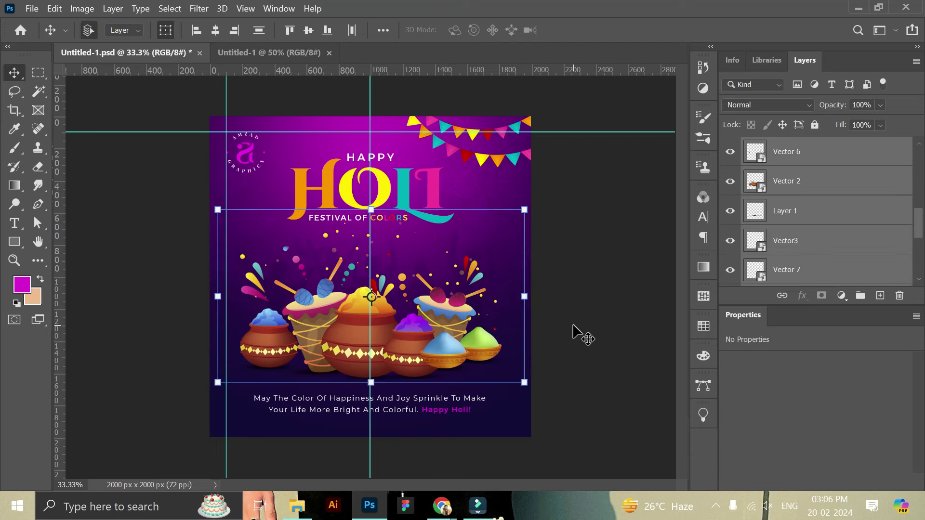
click(574, 319)
Nudge the two-line tagline into place beneath the pots at X 278.55, Y 1719.23.
click(481, 324)
click(543, 320)
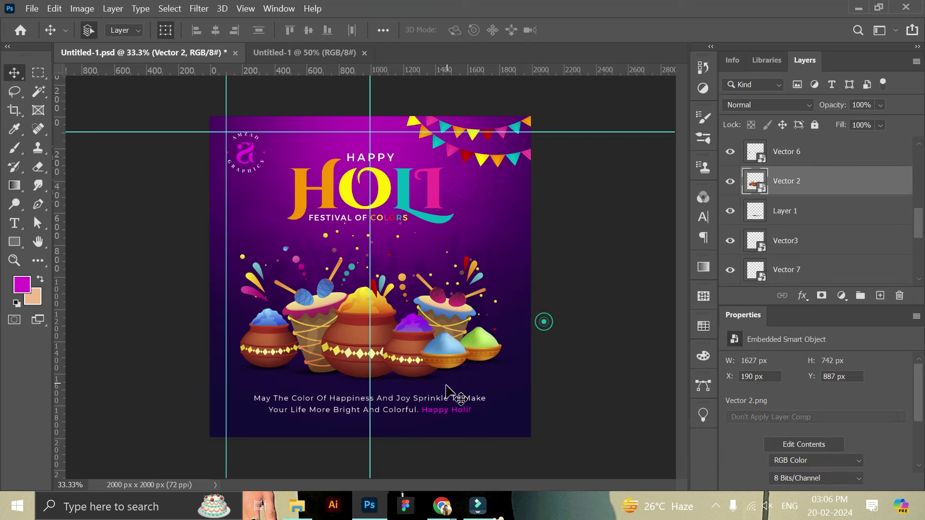
click(440, 400)
drag(440, 404, 440, 400)
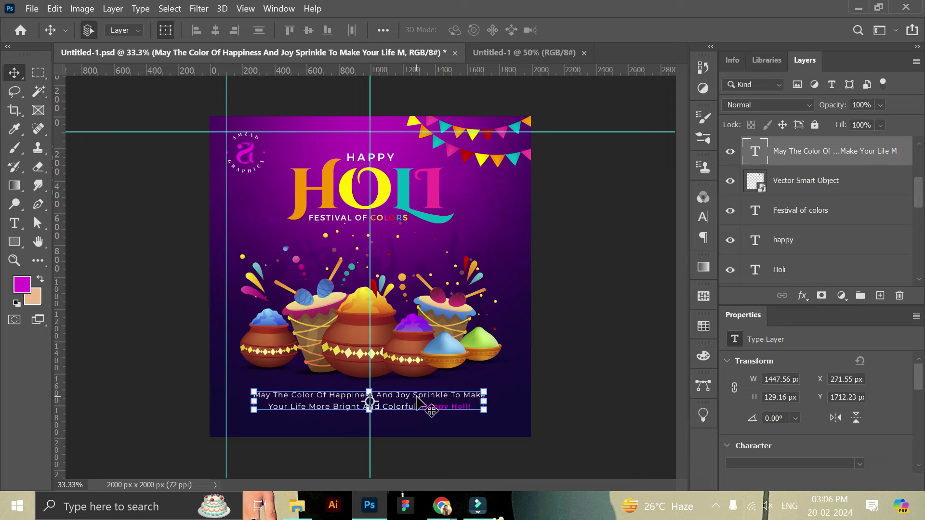
scroll(386, 454, up, 2)
scroll(193, 265, down, 2)
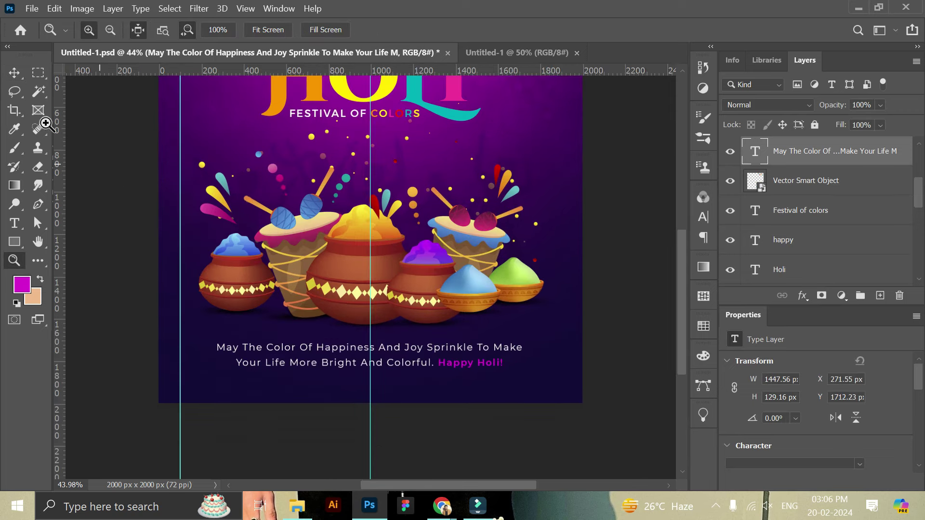
click(417, 353)
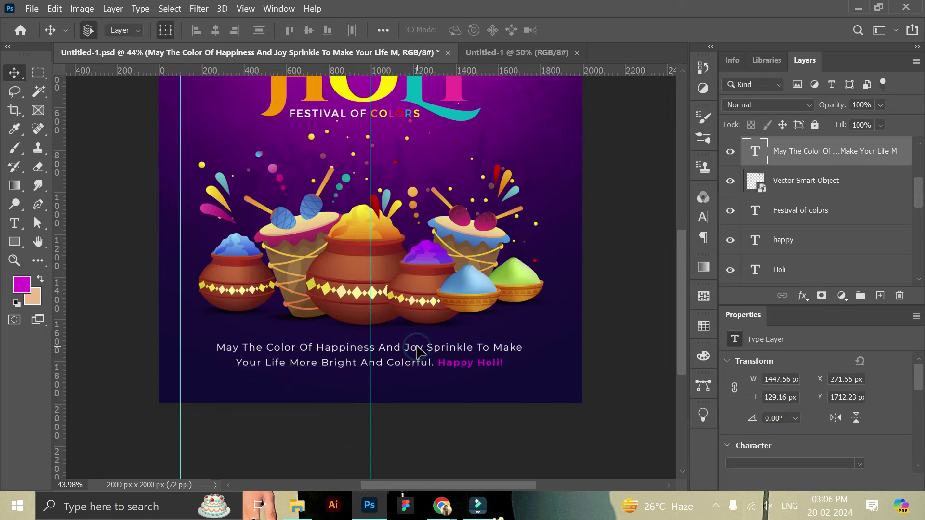
drag(417, 348, 418, 351)
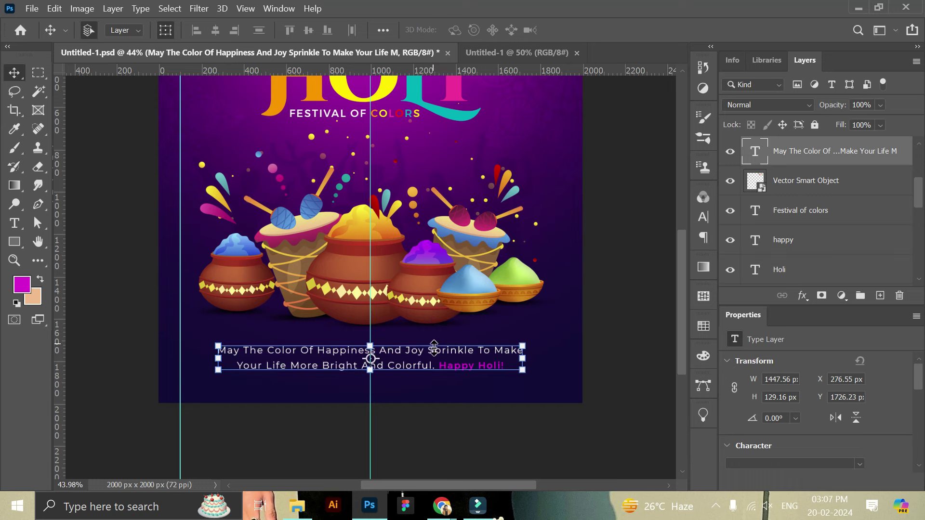
mouse_move(444, 355)
mouse_down()
mouse_move(379, 330)
mouse_move(413, 374)
mouse_up()
Zoom out to check the whole poster, then select the gradient background layer.
click(13, 260)
mouse_move(415, 450)
mouse_down()
mouse_move(425, 453)
mouse_move(408, 448)
mouse_up()
key(v)
click(418, 139)
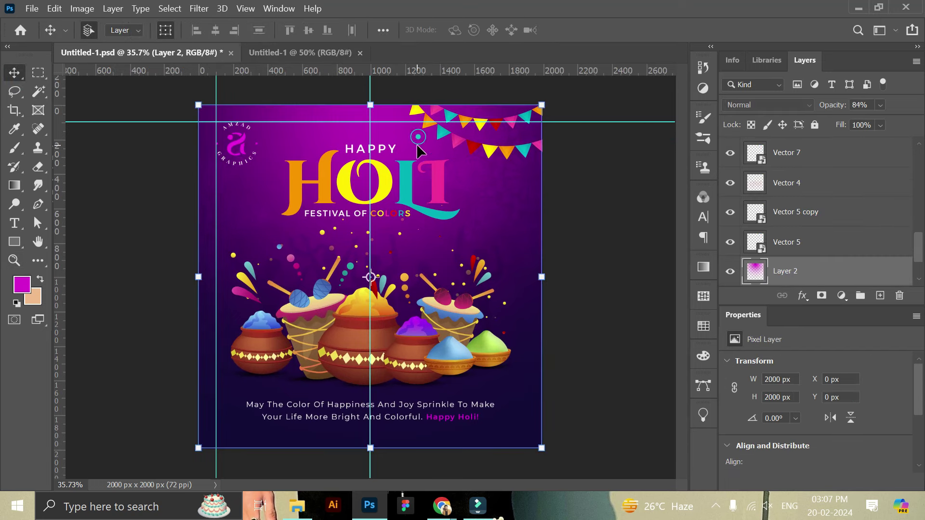
Lower the background gradient's opacity and enlarge the top-left overlay graphic to about 1138 px.
click(426, 141)
drag(894, 123, 899, 123)
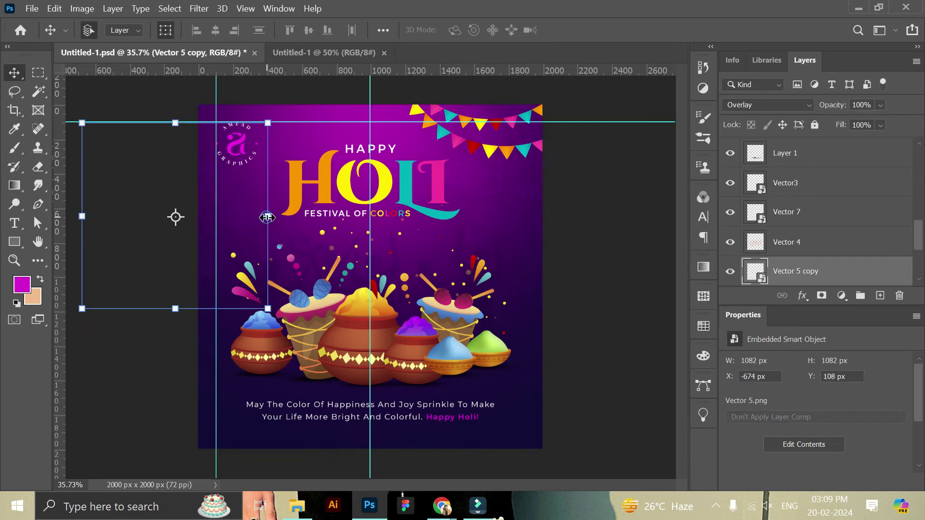
drag(268, 126, 278, 117)
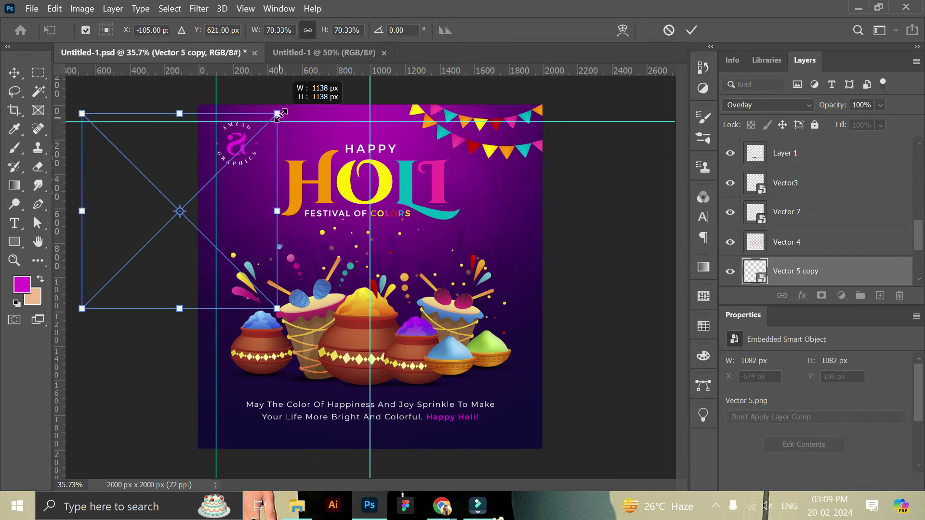
drag(252, 227, 251, 233)
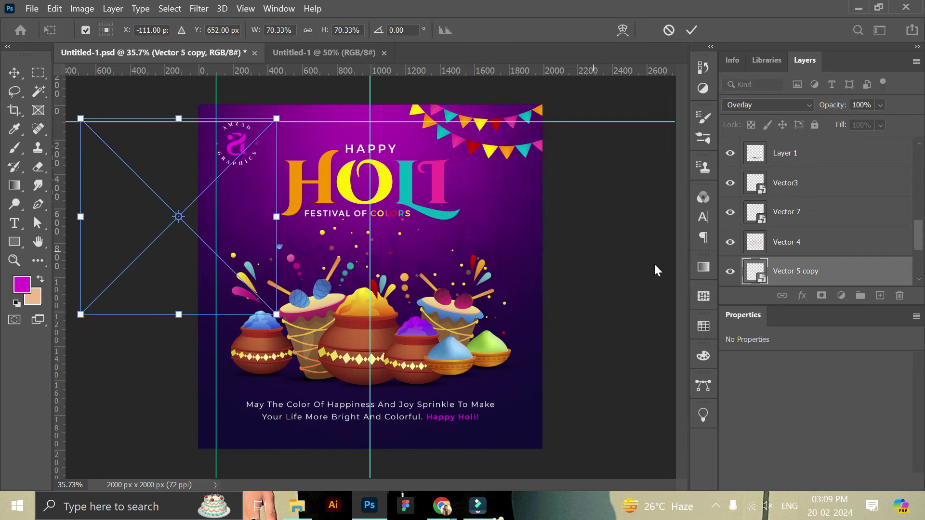
click(635, 207)
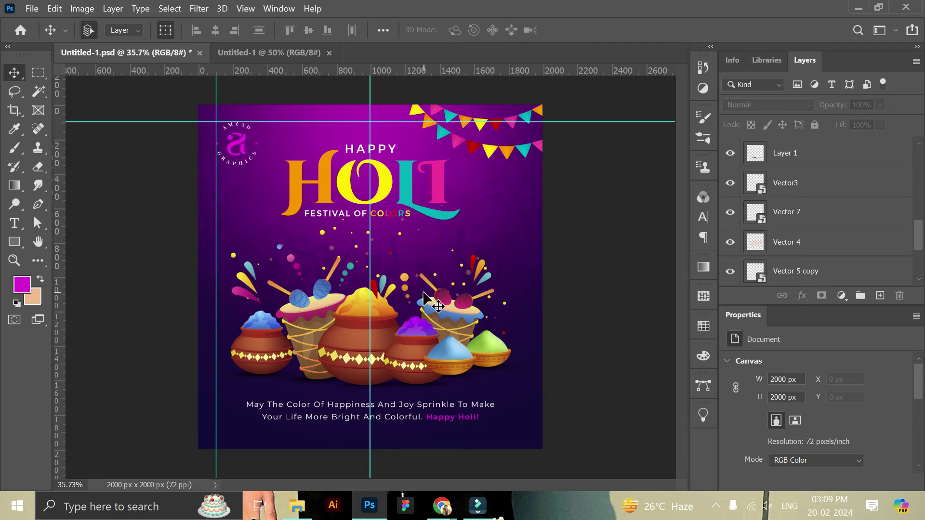
Shift the Vector 5 copy overlay slightly up and left toward the poster's left edge.
click(250, 227)
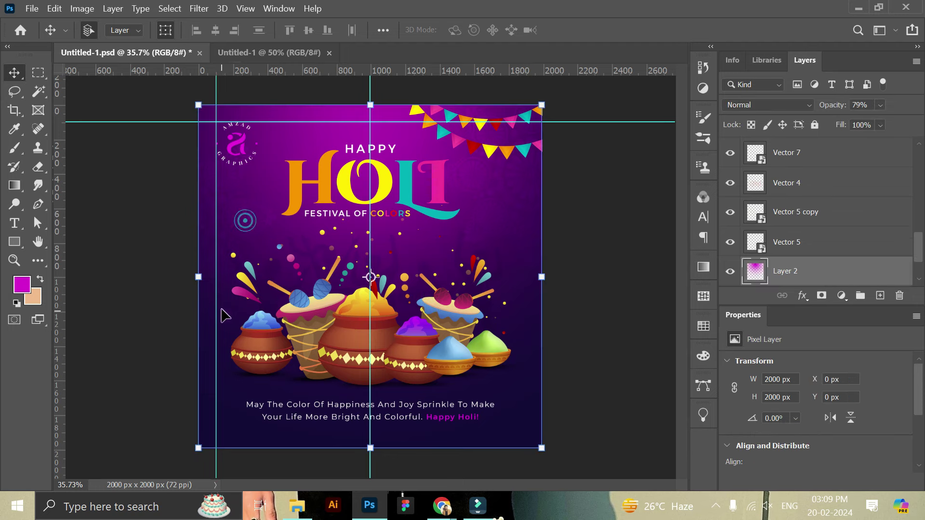
click(270, 224)
key(ctrl+t)
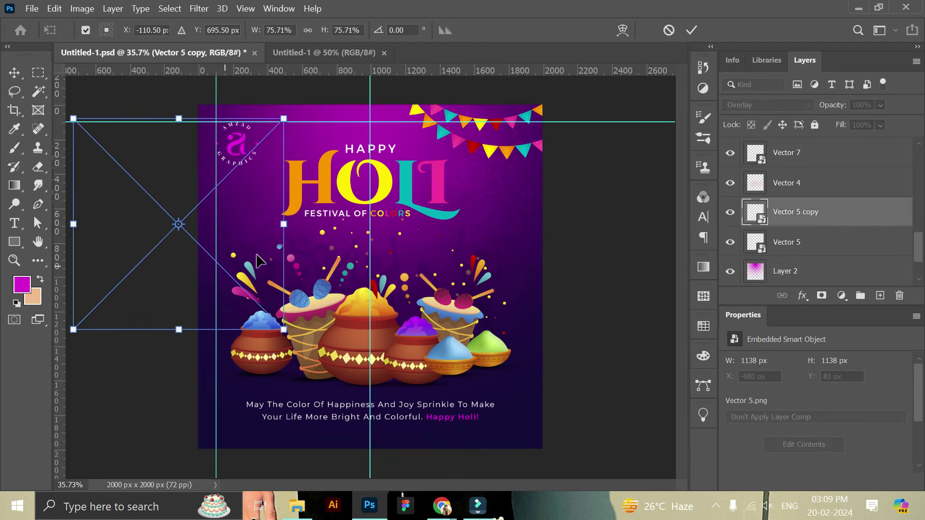
drag(244, 264, 279, 207)
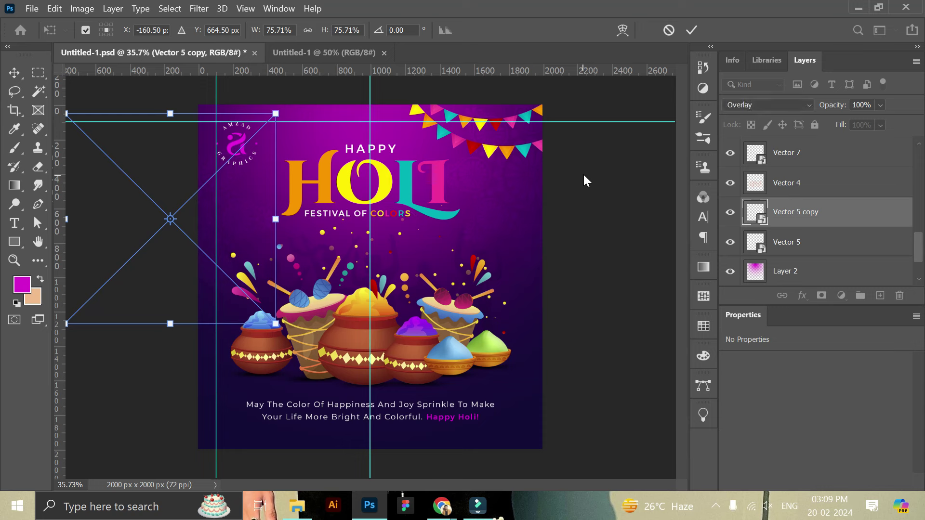
click(591, 228)
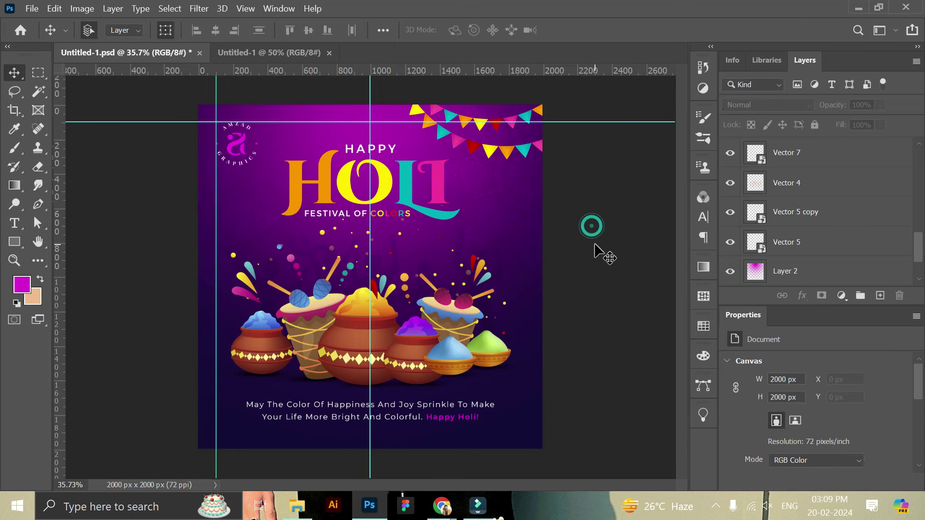
click(269, 224)
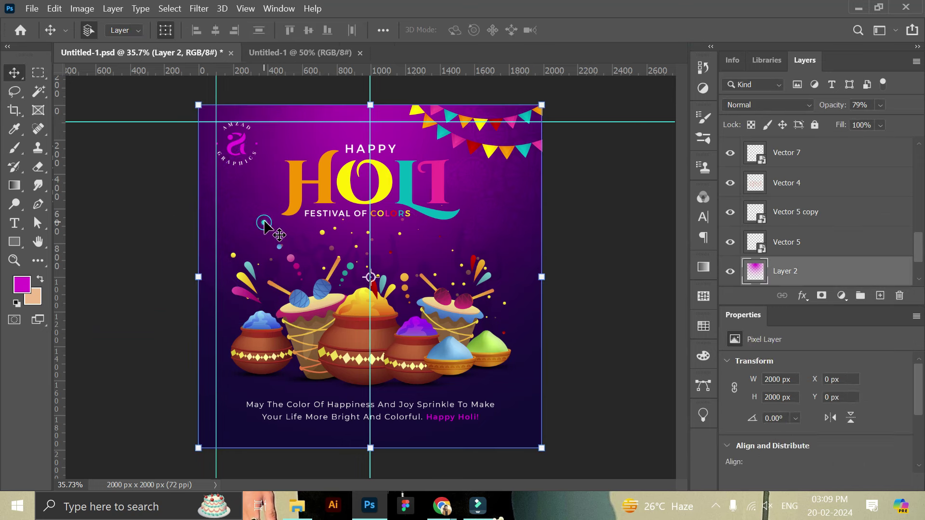
drag(268, 224, 270, 223)
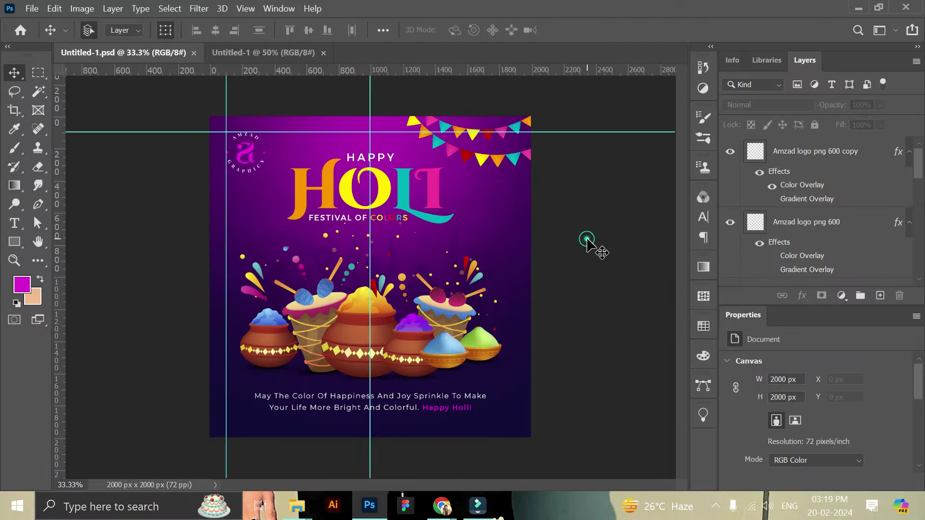
Stretch the Layer 2 gradient down to 2237 px tall and set its opacity to 77%.
click(417, 151)
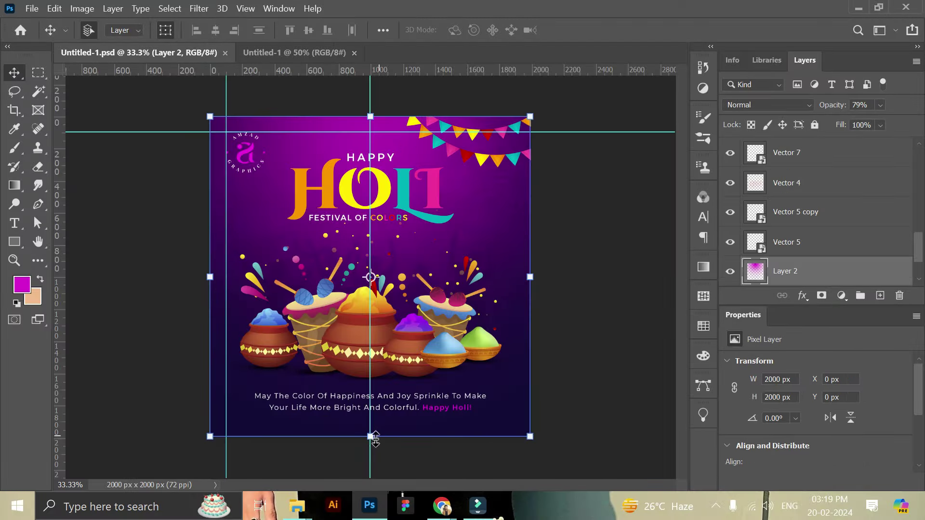
drag(370, 438, 368, 476)
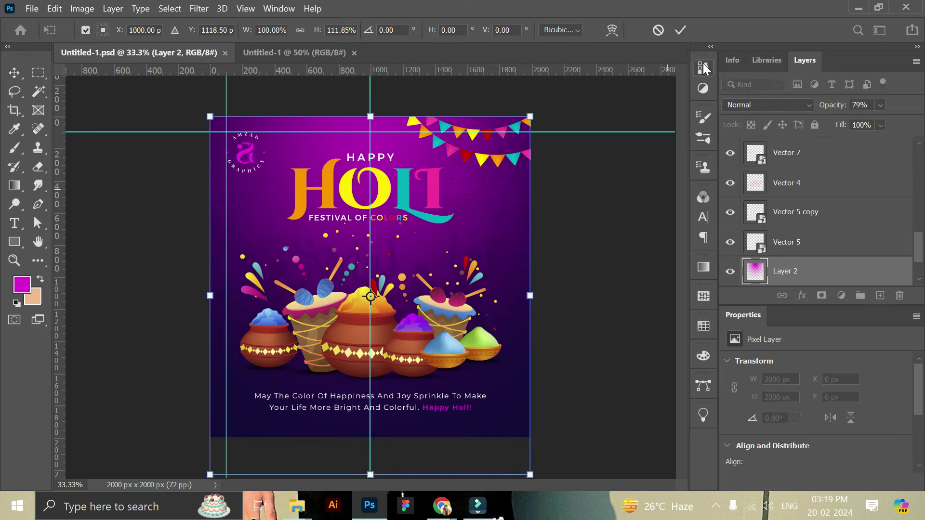
click(681, 30)
click(880, 105)
drag(886, 123, 894, 128)
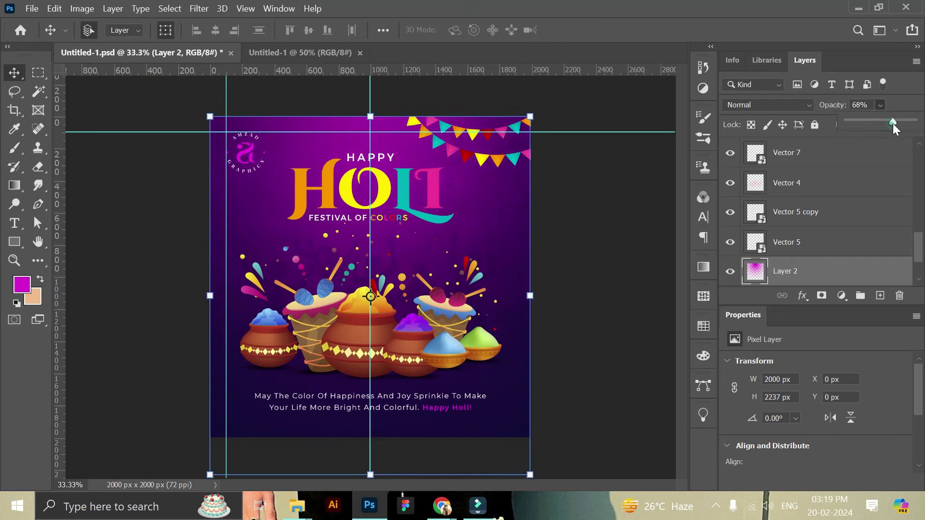
click(636, 205)
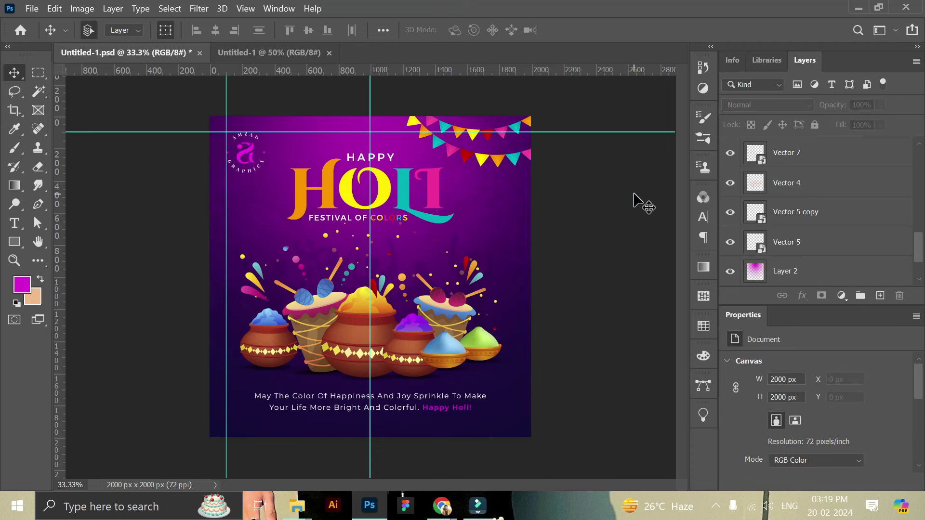
click(277, 233)
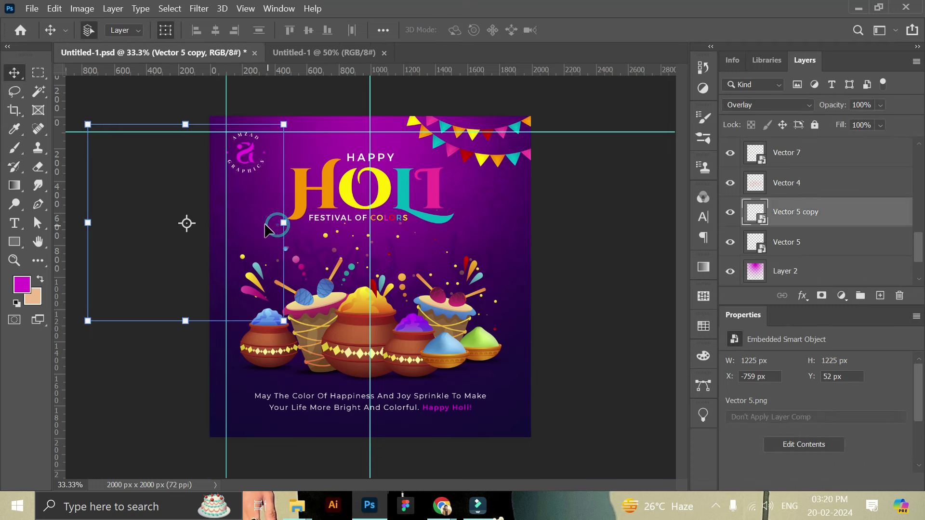
Move the Vector 5 copy overlay down, shrink it to about 73% and tilt it -1.39°.
drag(260, 223, 261, 229)
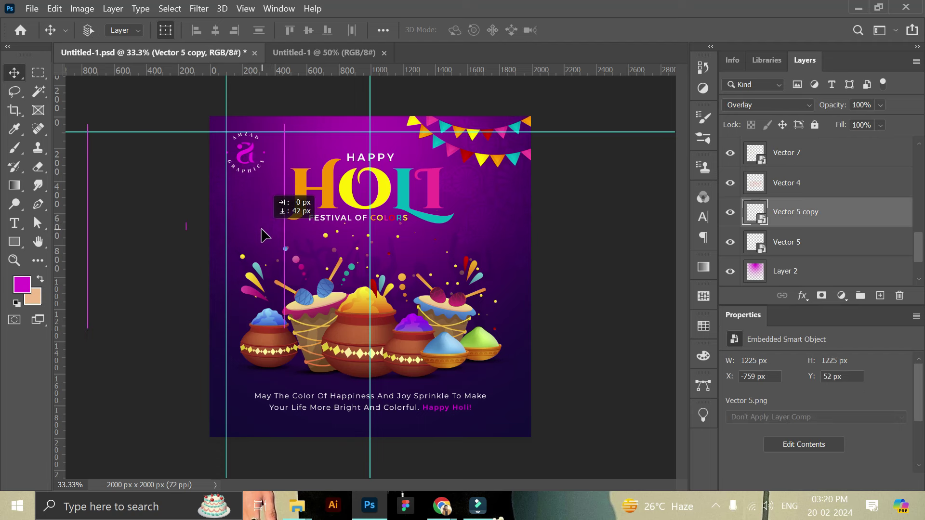
drag(262, 236, 261, 243)
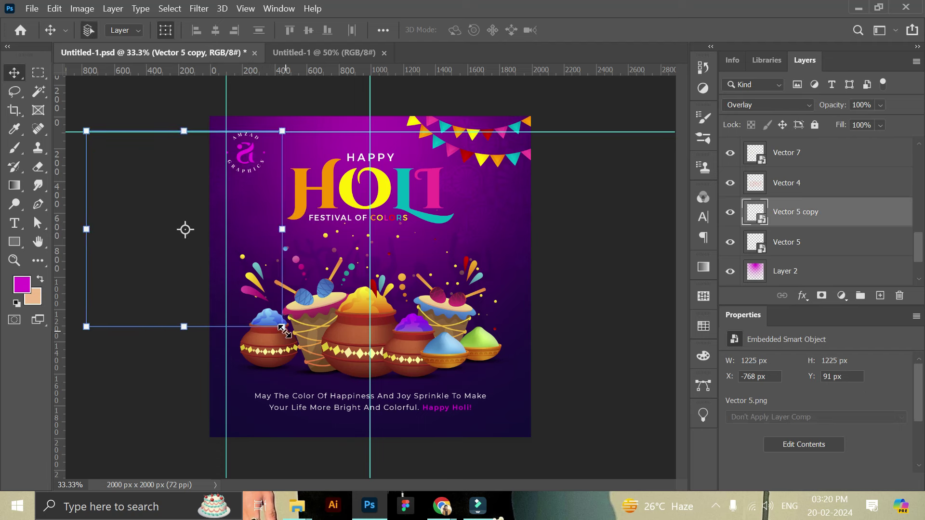
drag(282, 329, 276, 317)
drag(260, 249, 268, 252)
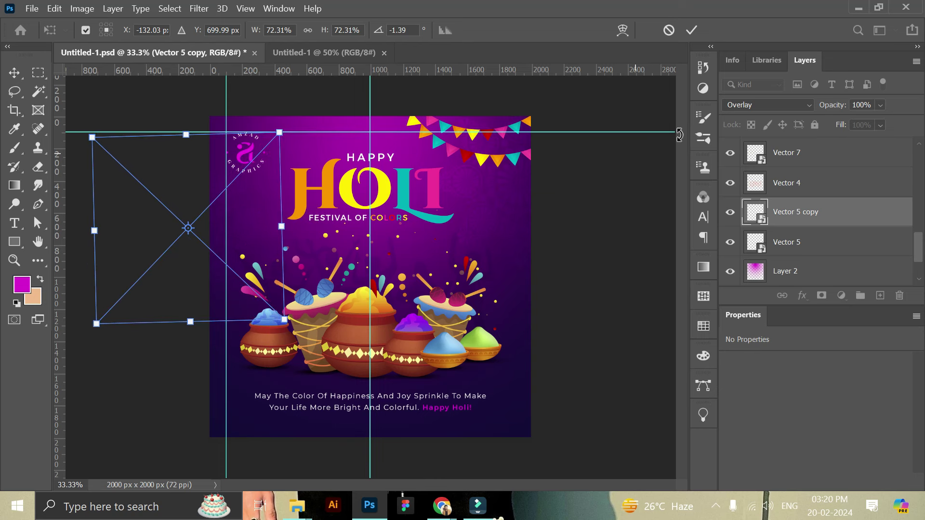
click(692, 31)
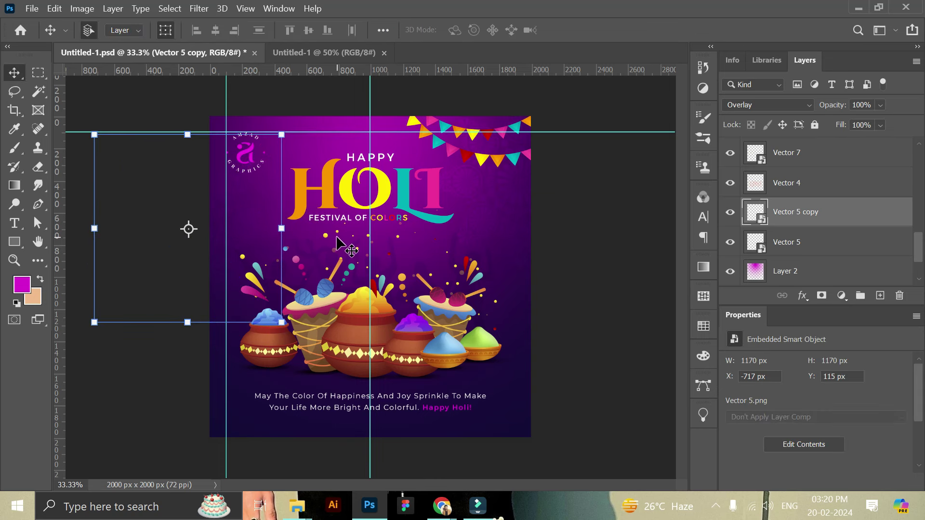
Settle the top-left overlay, then move the Vector 5 overlay to the top-right at X 1416, Y -173.
drag(259, 195, 245, 200)
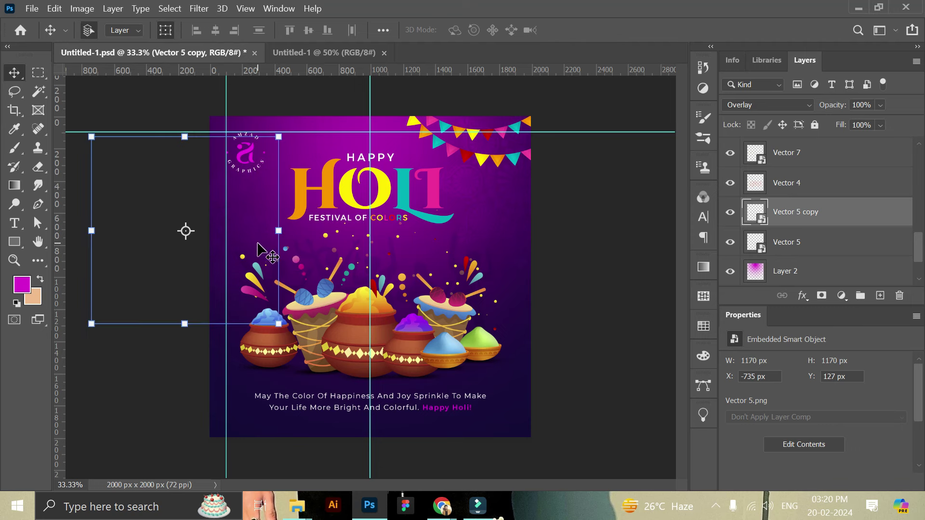
drag(184, 324, 185, 333)
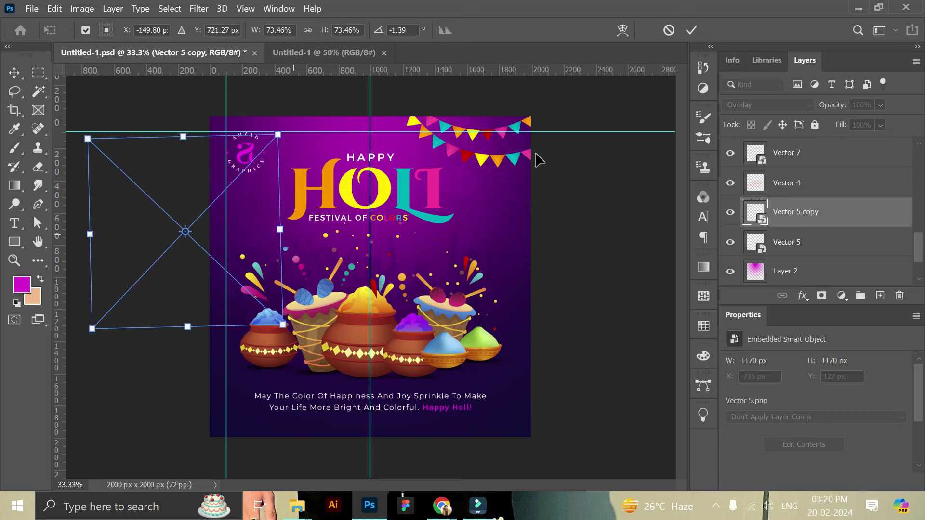
key(ctrl+z)
key(Return)
click(511, 190)
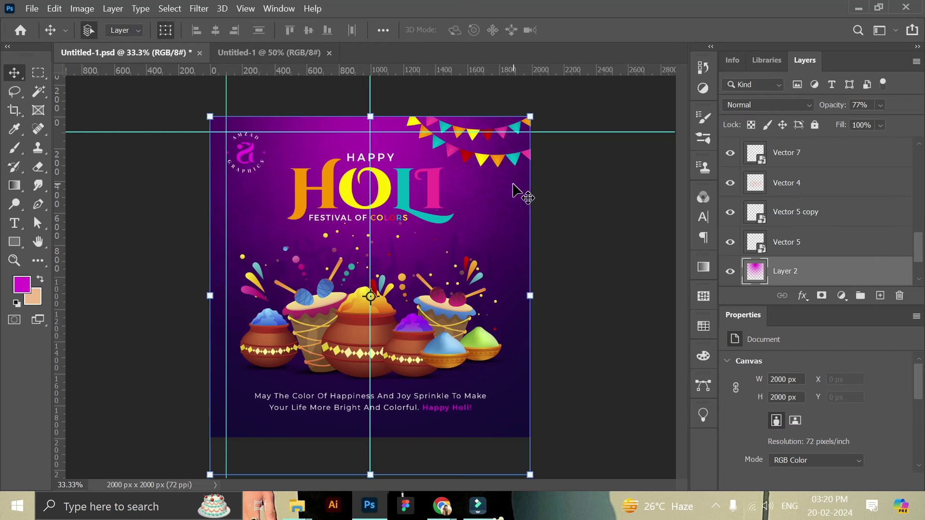
drag(504, 185, 506, 182)
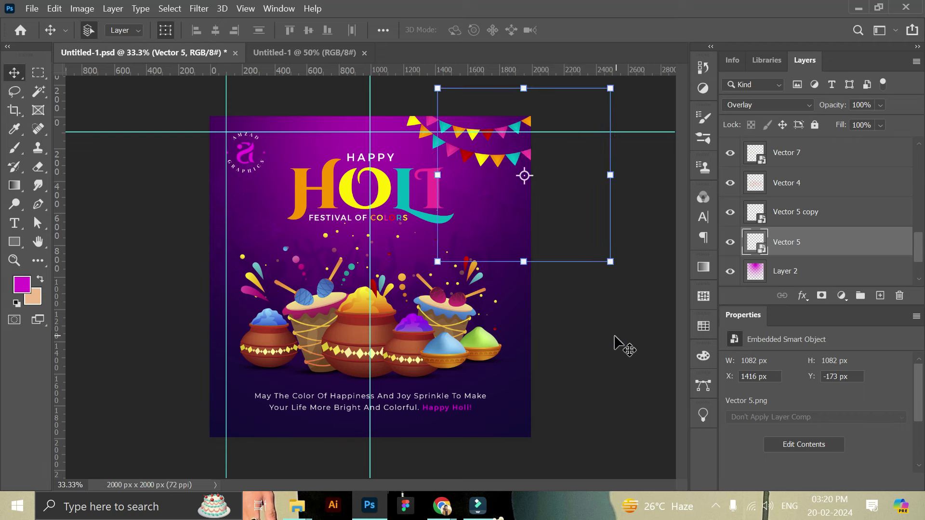
Enlarge the top-right Vector 5 overlay to about 72% and nudge it slightly upward.
click(588, 330)
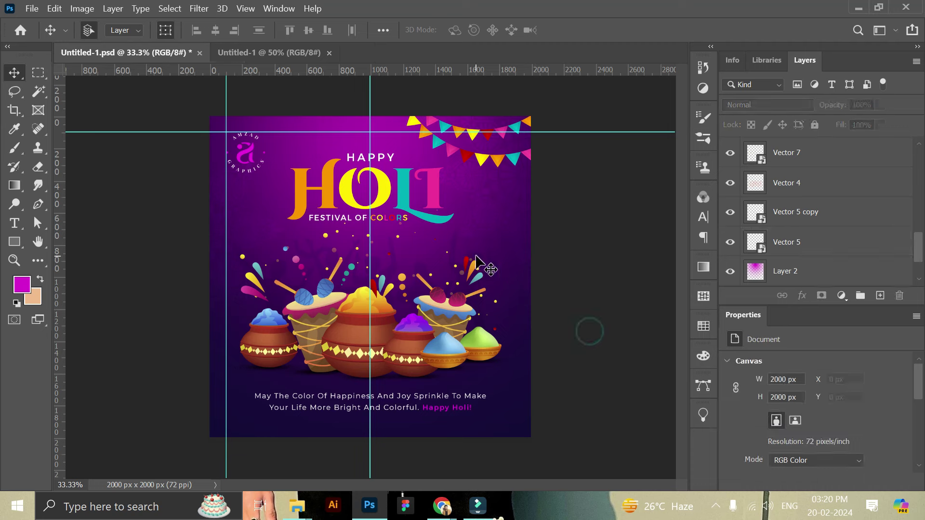
click(476, 260)
click(516, 181)
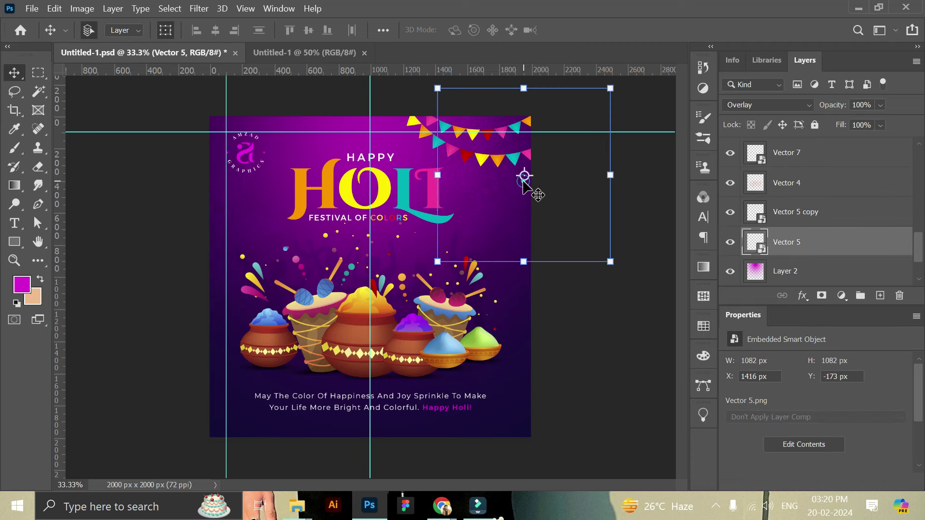
drag(611, 263, 625, 275)
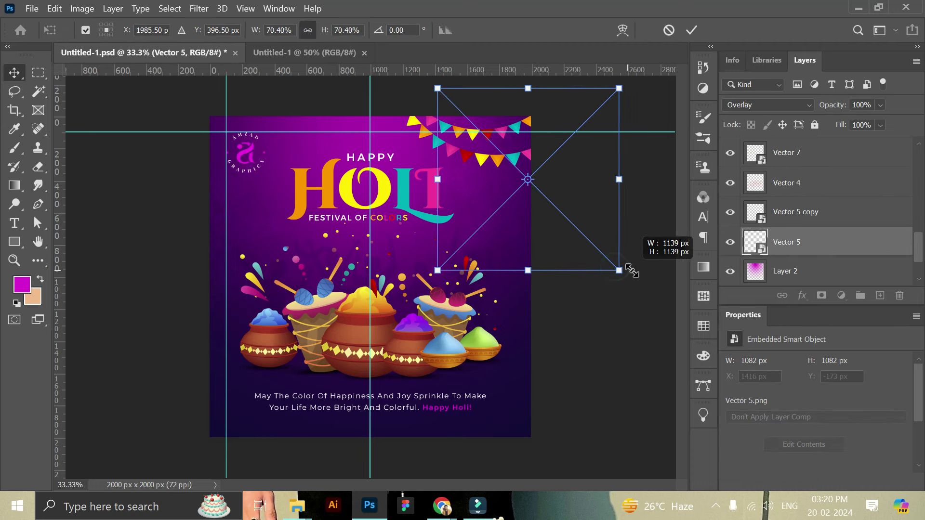
drag(534, 209, 535, 204)
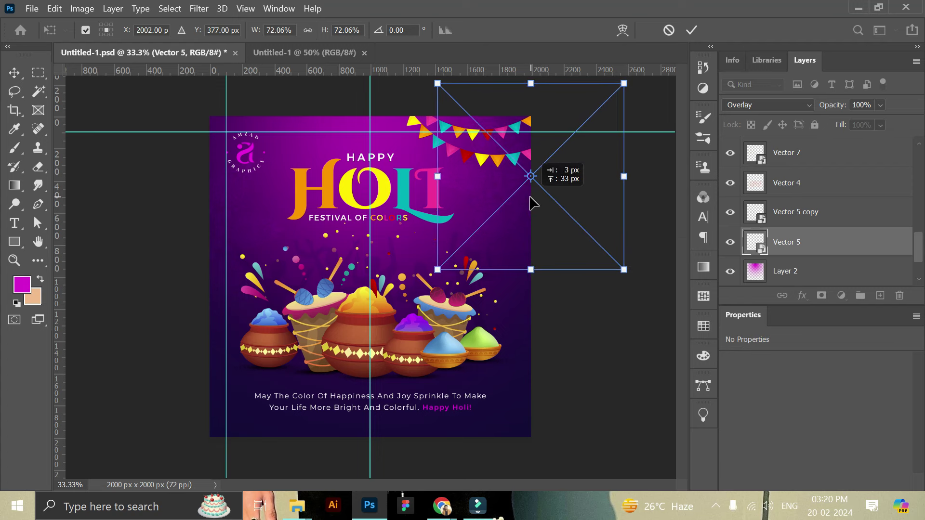
click(692, 30)
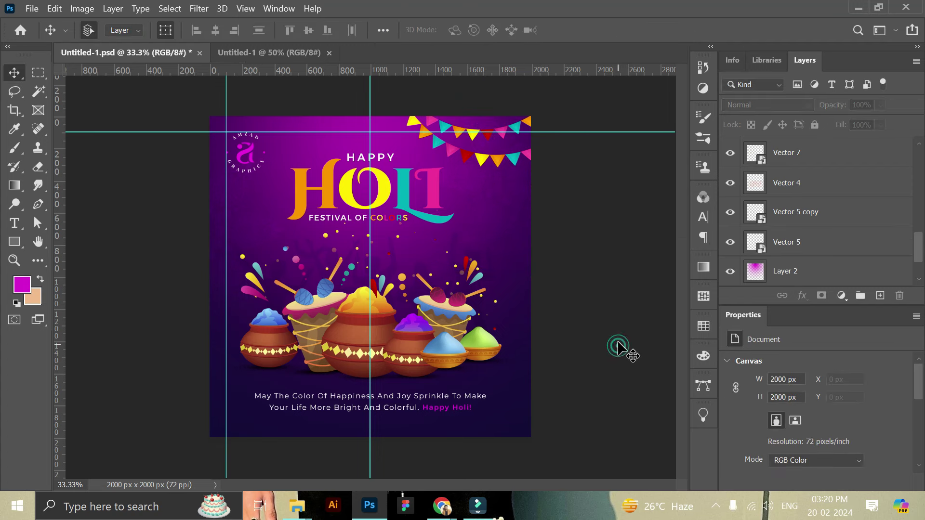
key(ctrl+shift+s)
Save the poster as a JPEG over 'Happy Holi Post Design' in Downloads, accepting the JPEG options.
click(629, 309)
click(579, 150)
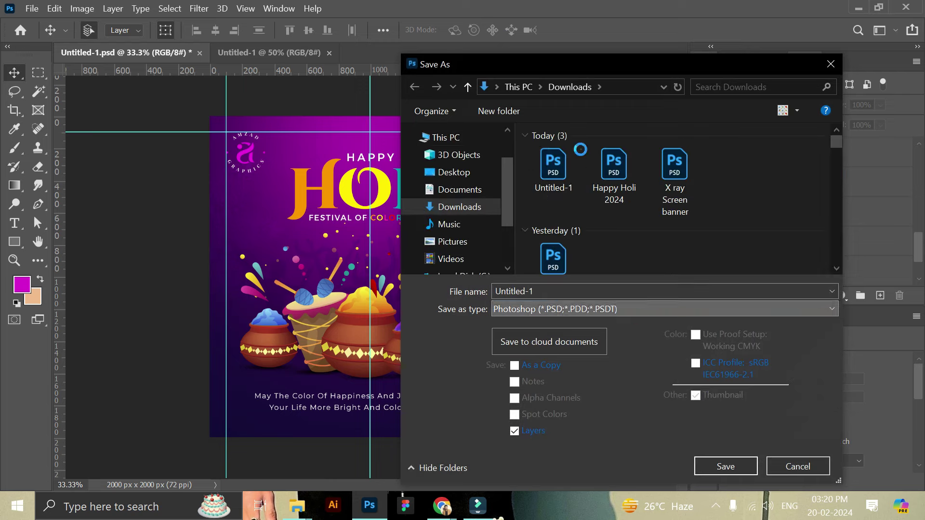
click(566, 178)
click(726, 466)
click(496, 254)
click(567, 143)
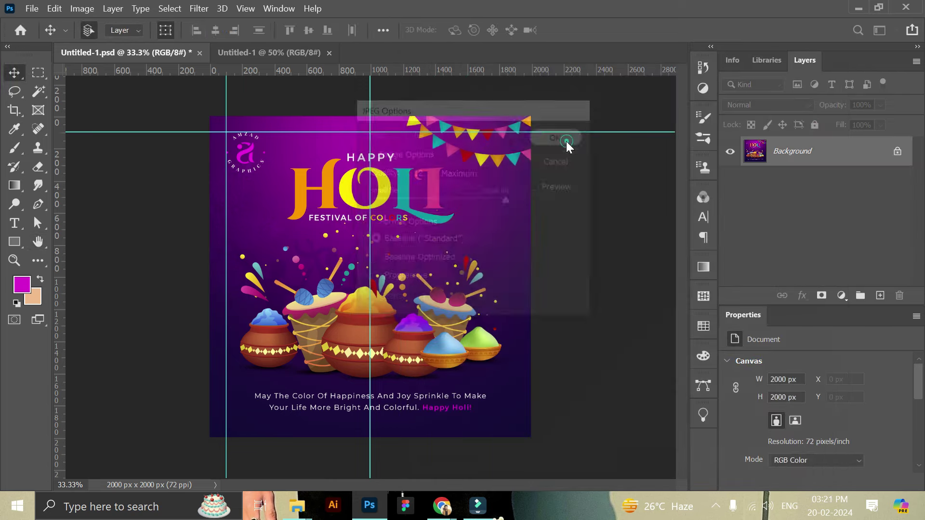